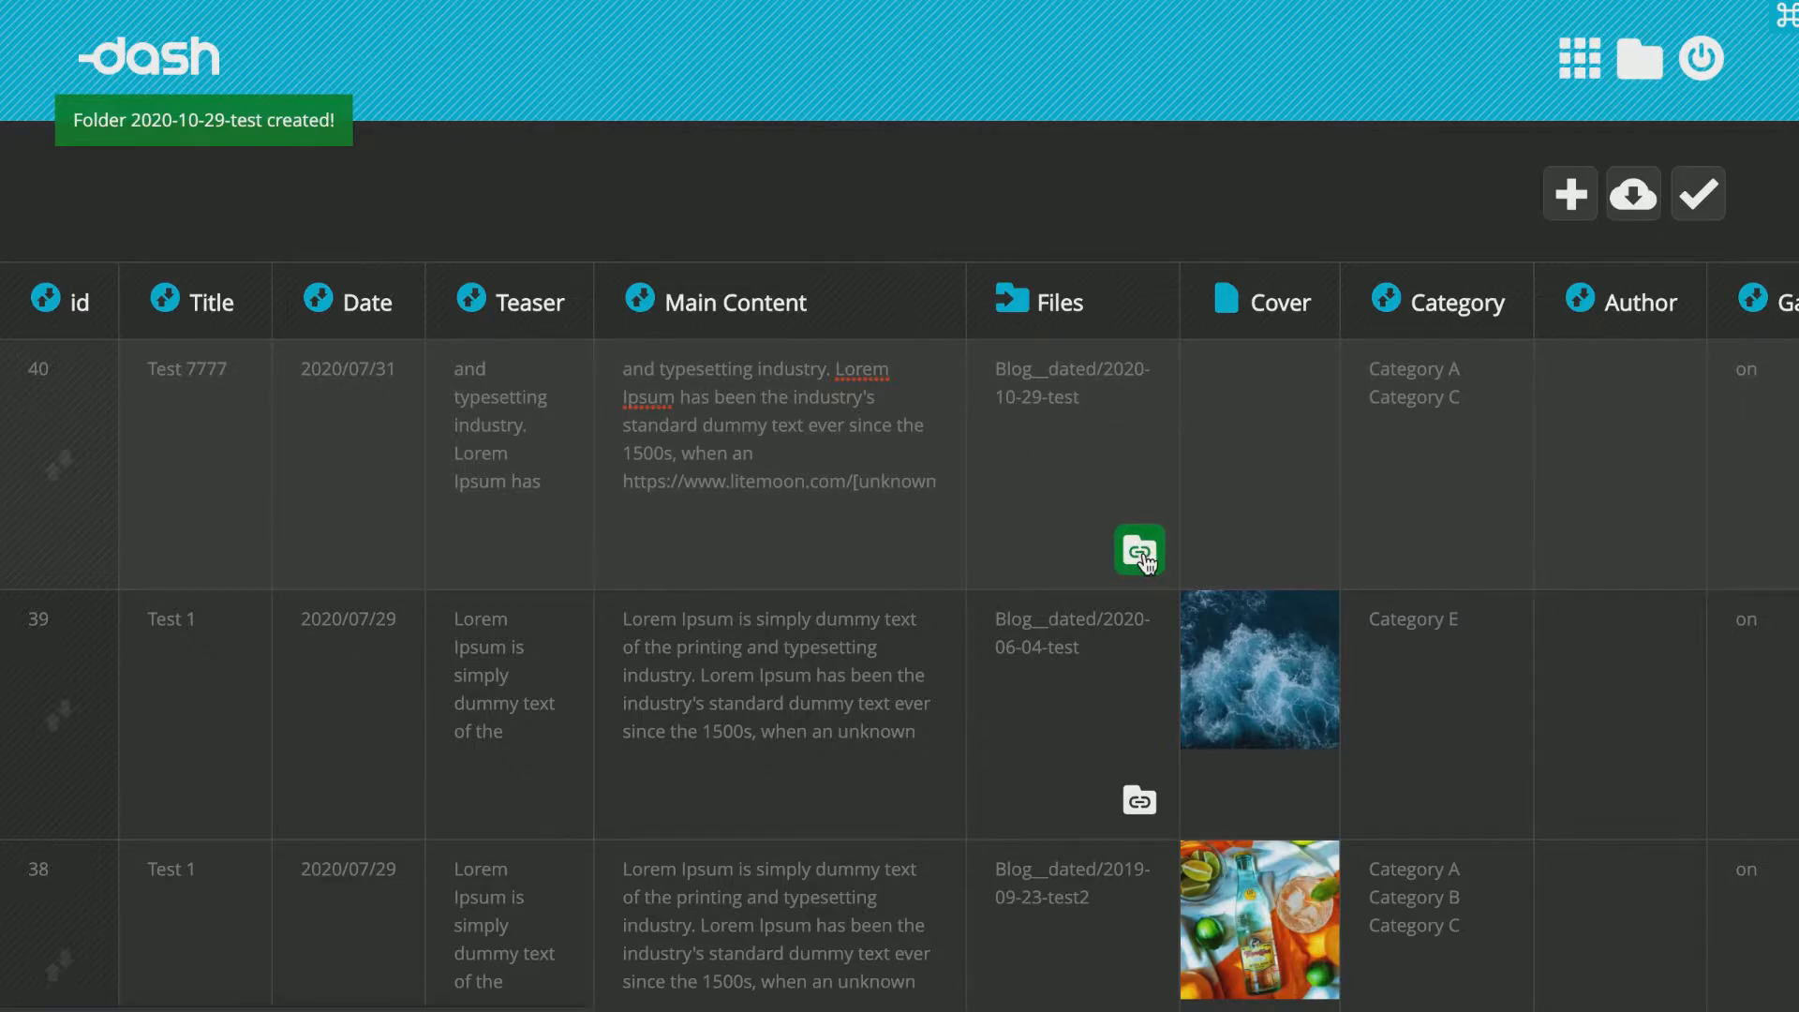
Browse the file manager folders to locate the 2020-10-29-test folder under Blog__dated linked to listing 40.
{"action": "left_click", "coordinate": [1143, 555]}
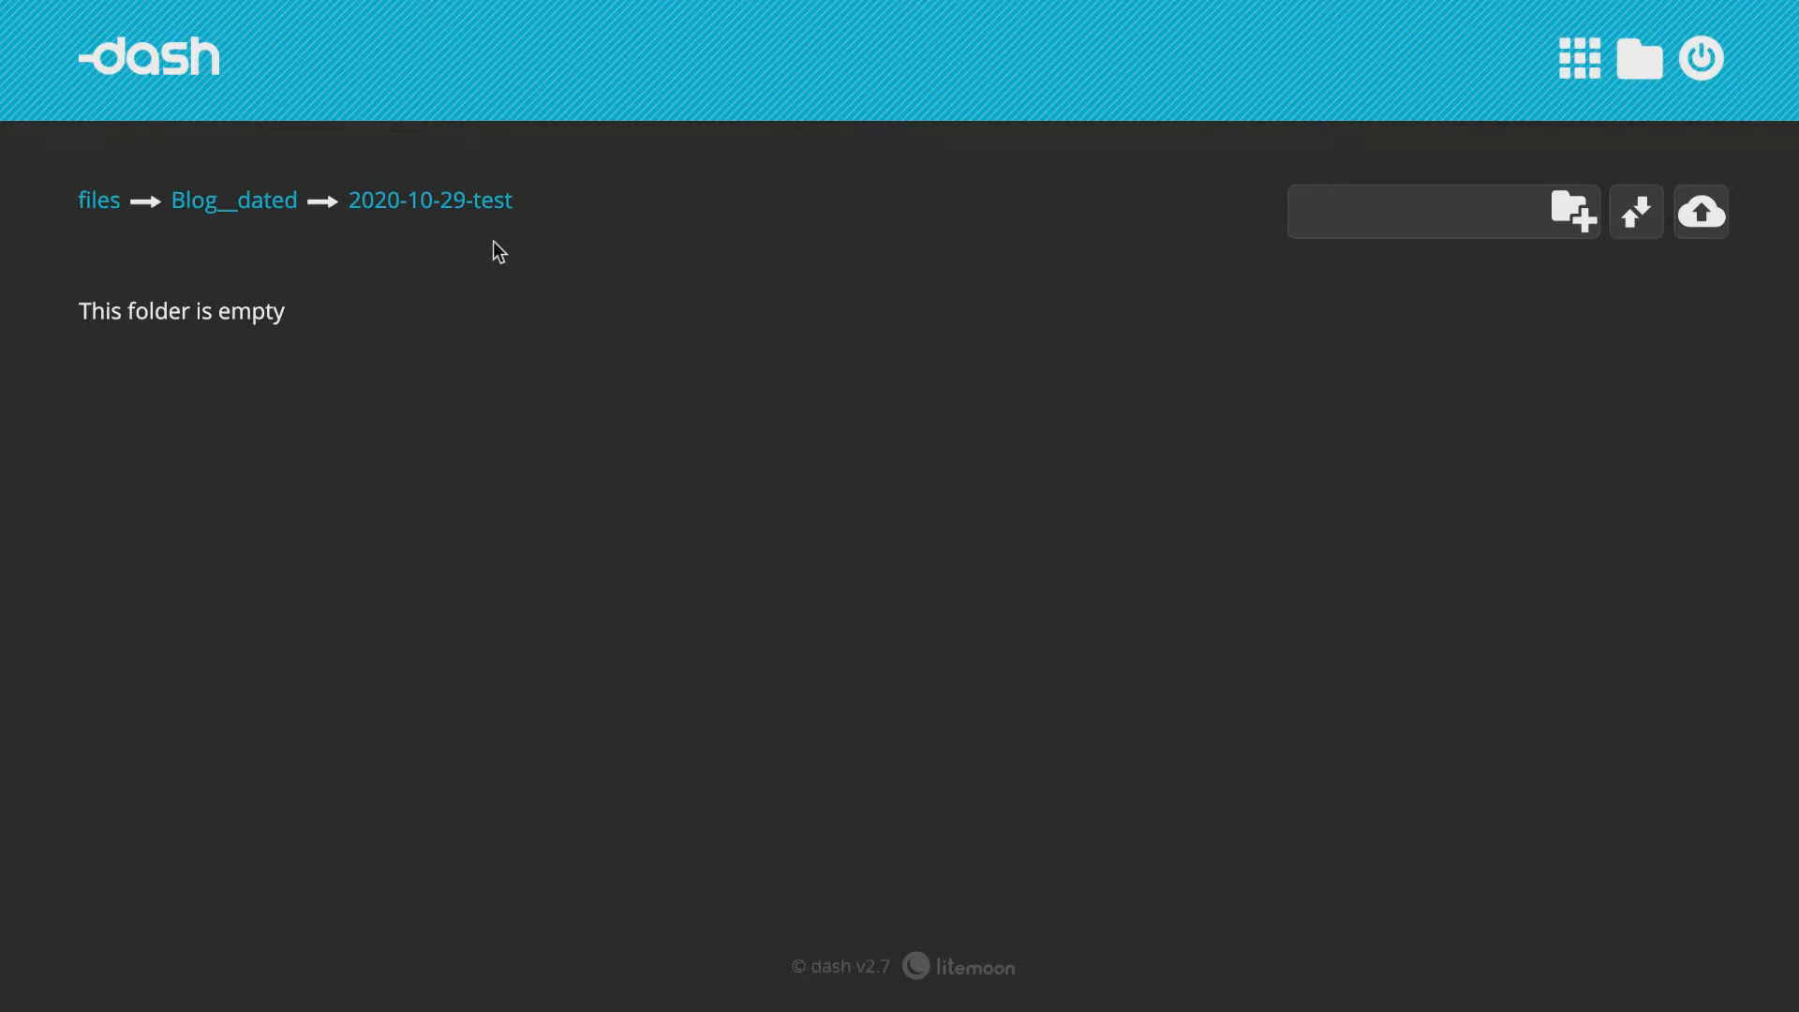
{"action": "left_click", "coordinate": [87, 205]}
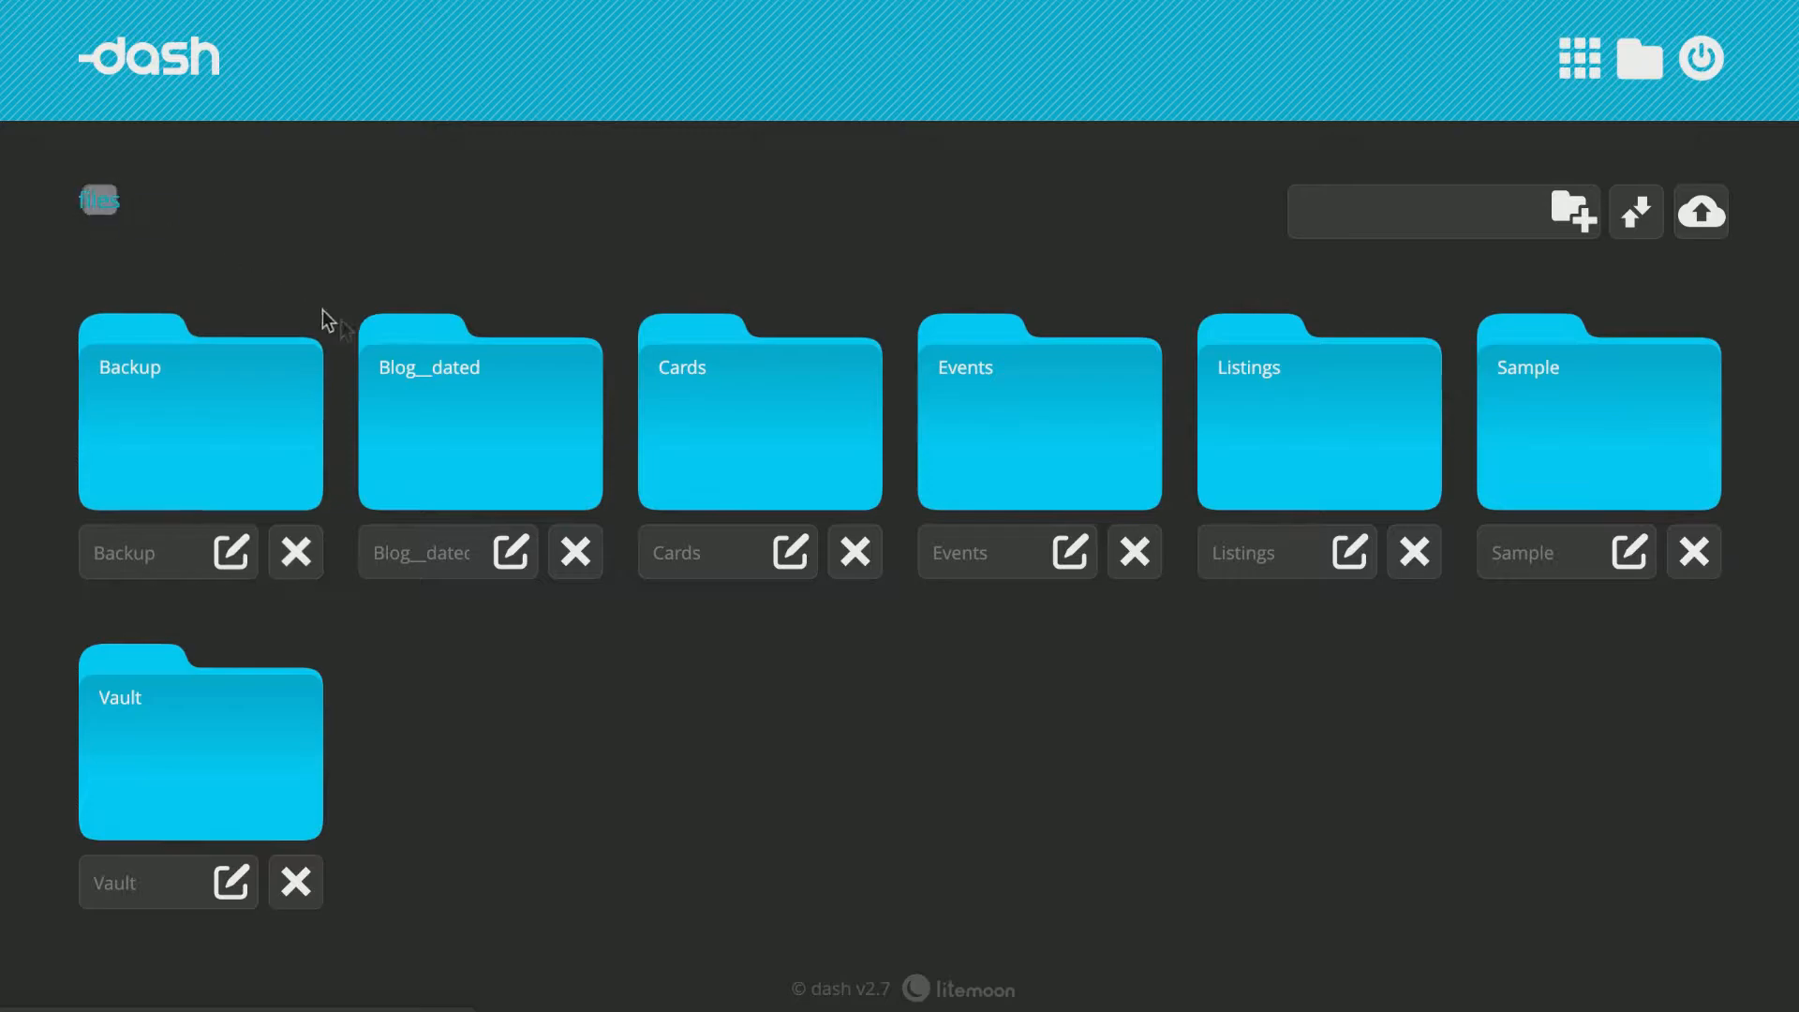
{"action": "left_click", "coordinate": [450, 413]}
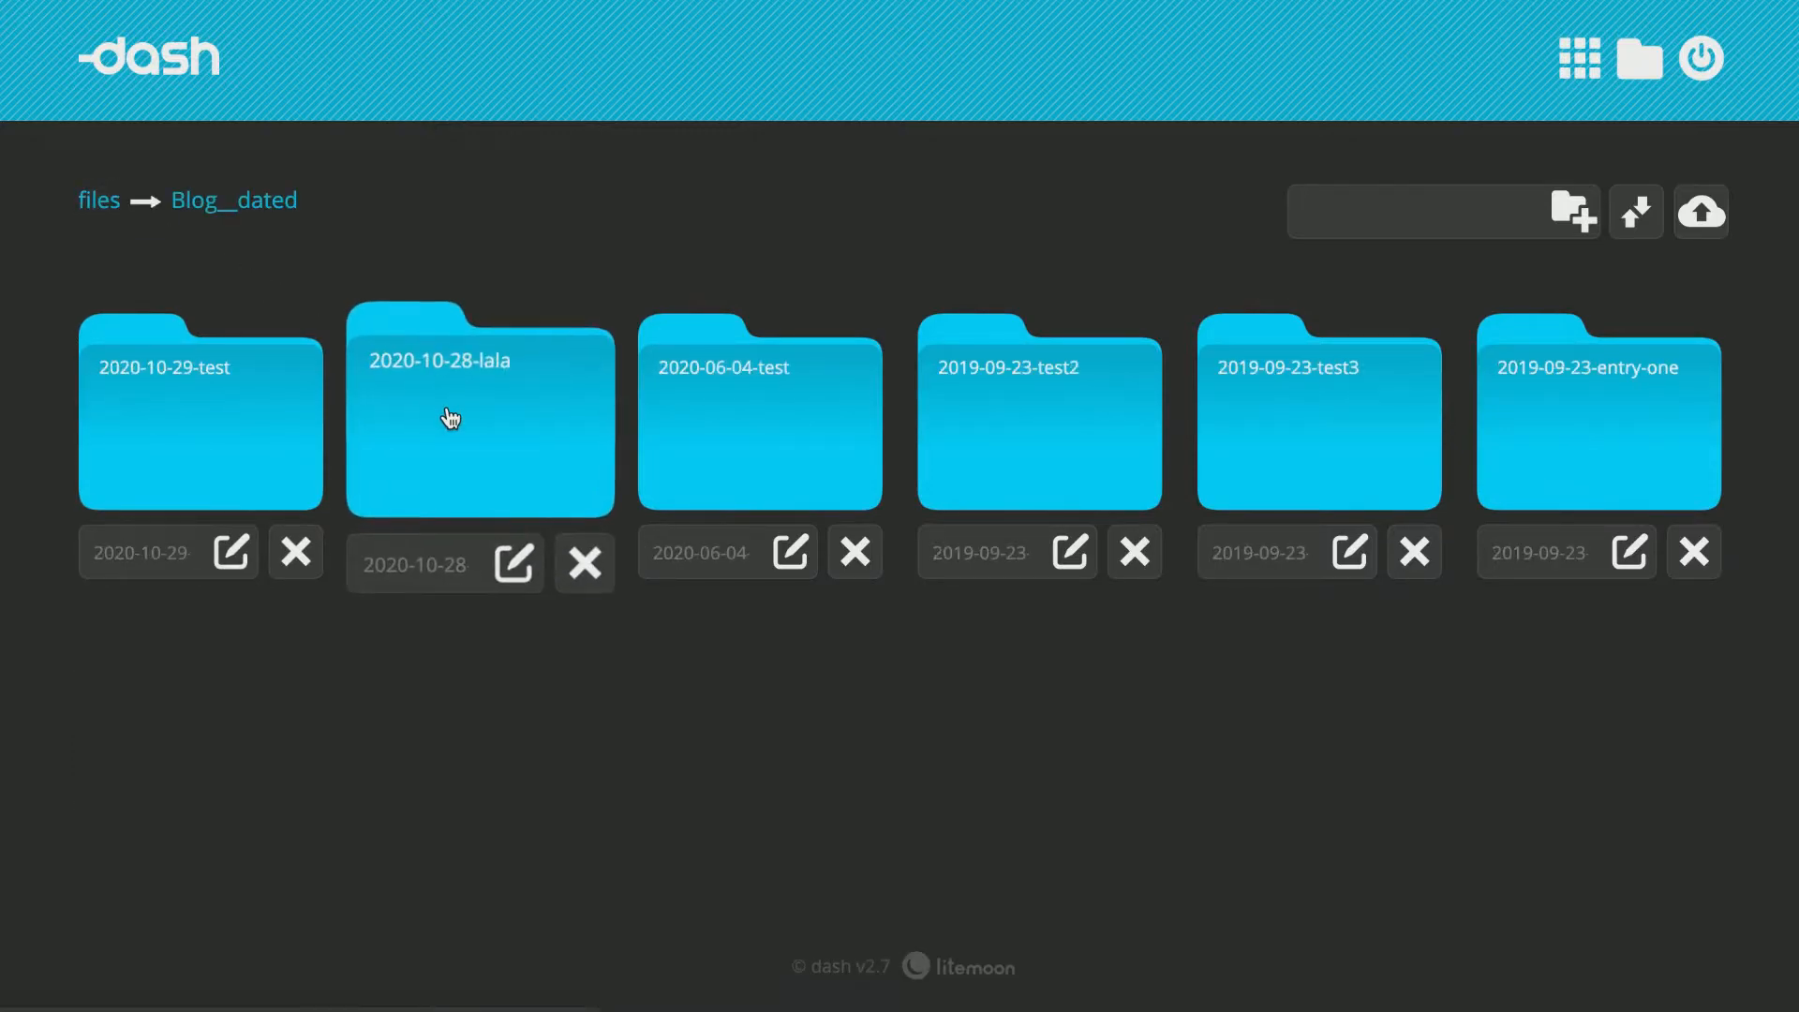
{"action": "left_click", "coordinate": [220, 432]}
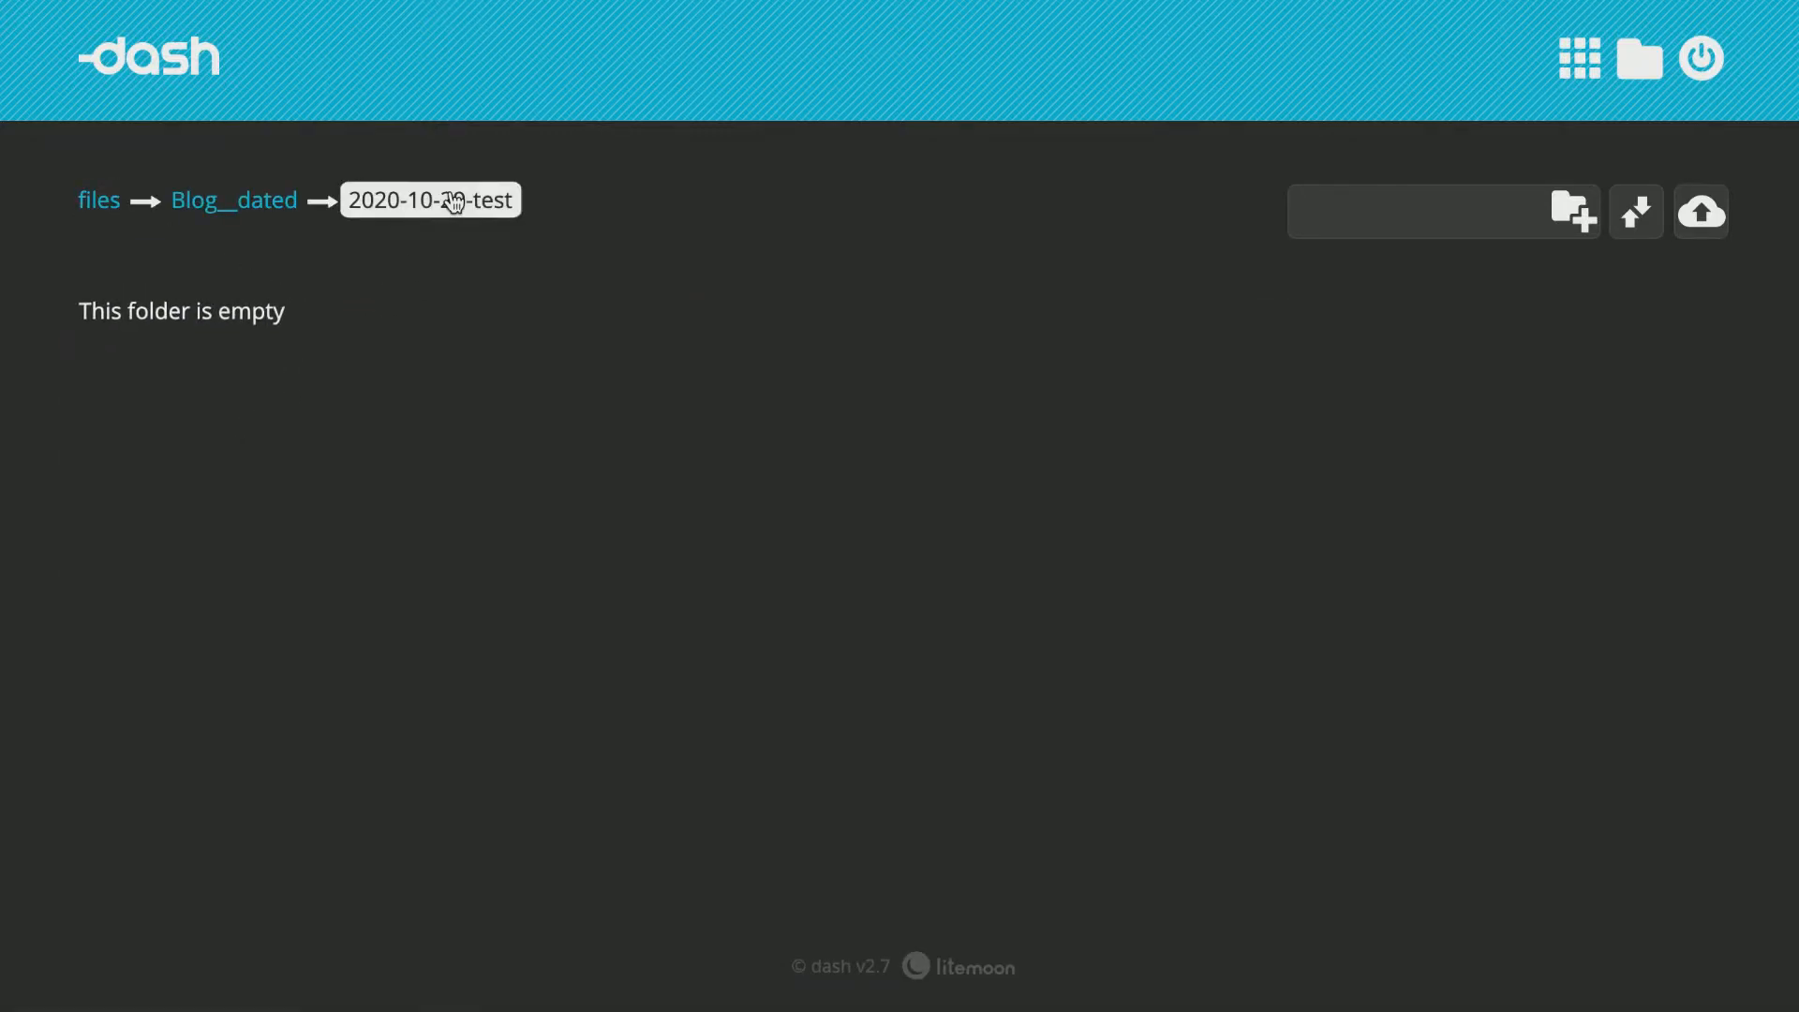
{"action": "left_click", "coordinate": [251, 206]}
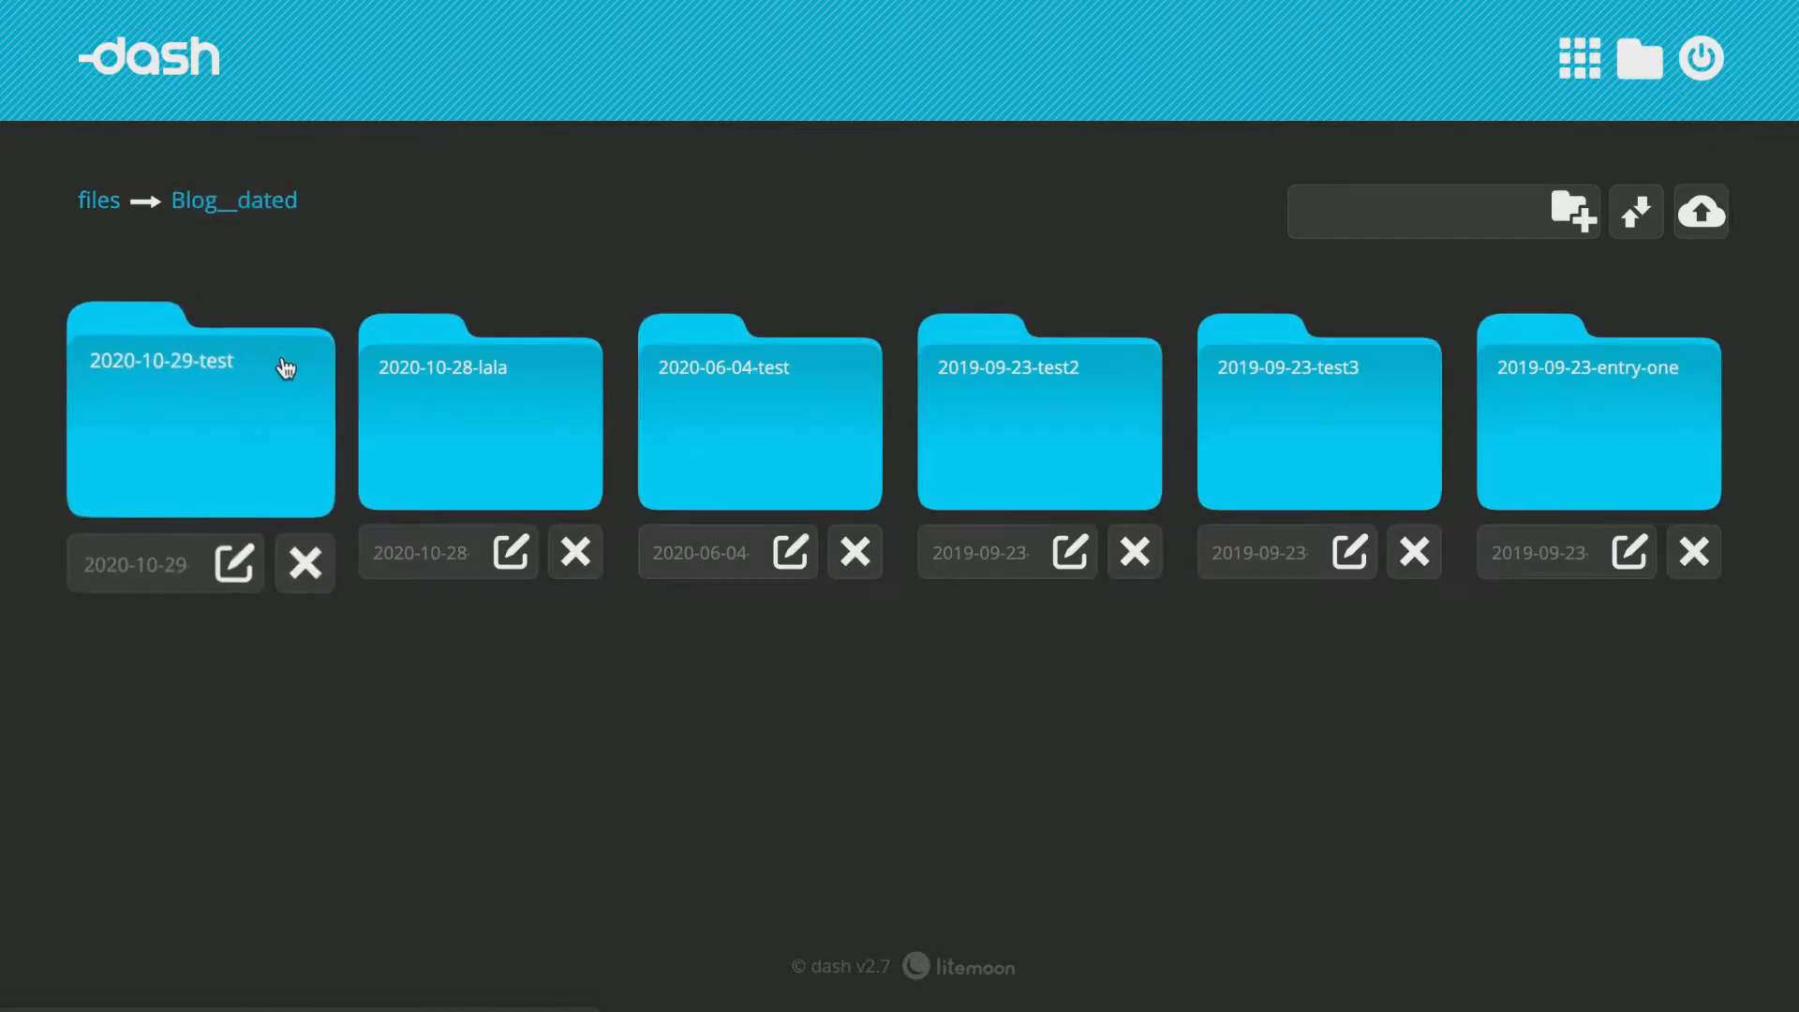
{"action": "left_click", "coordinate": [1640, 60]}
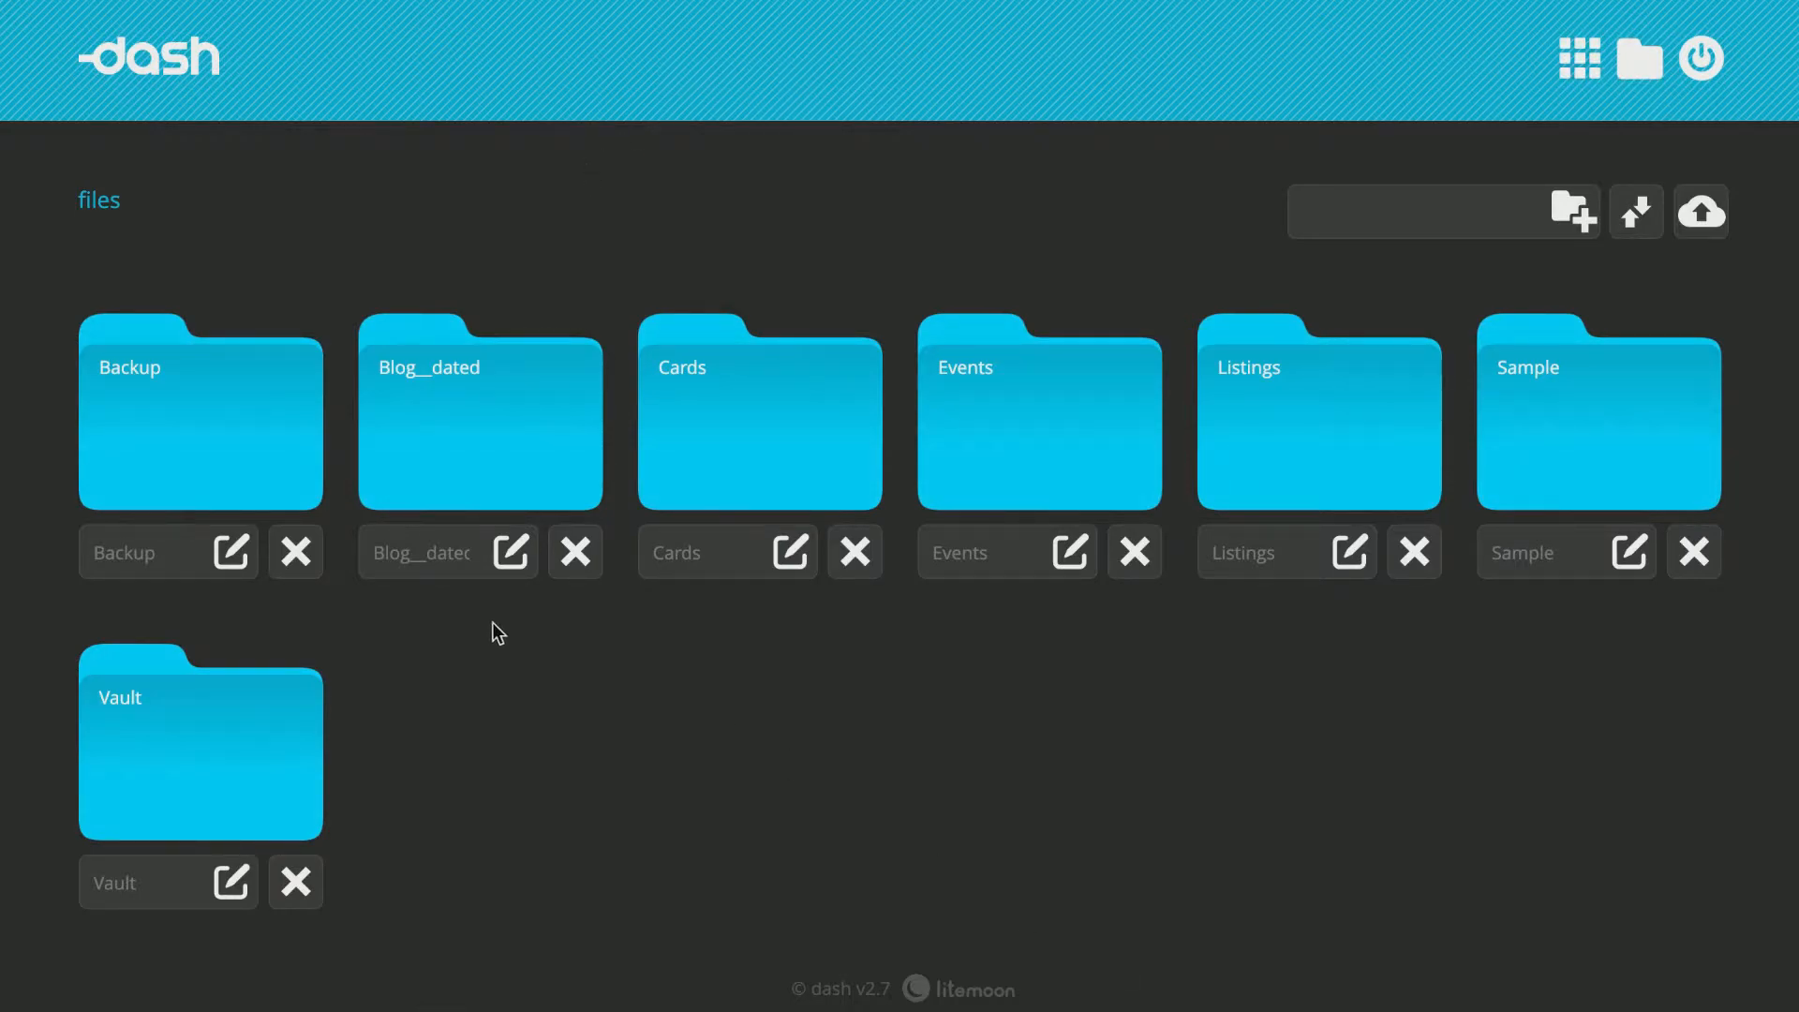
{"action": "left_click", "coordinate": [519, 425]}
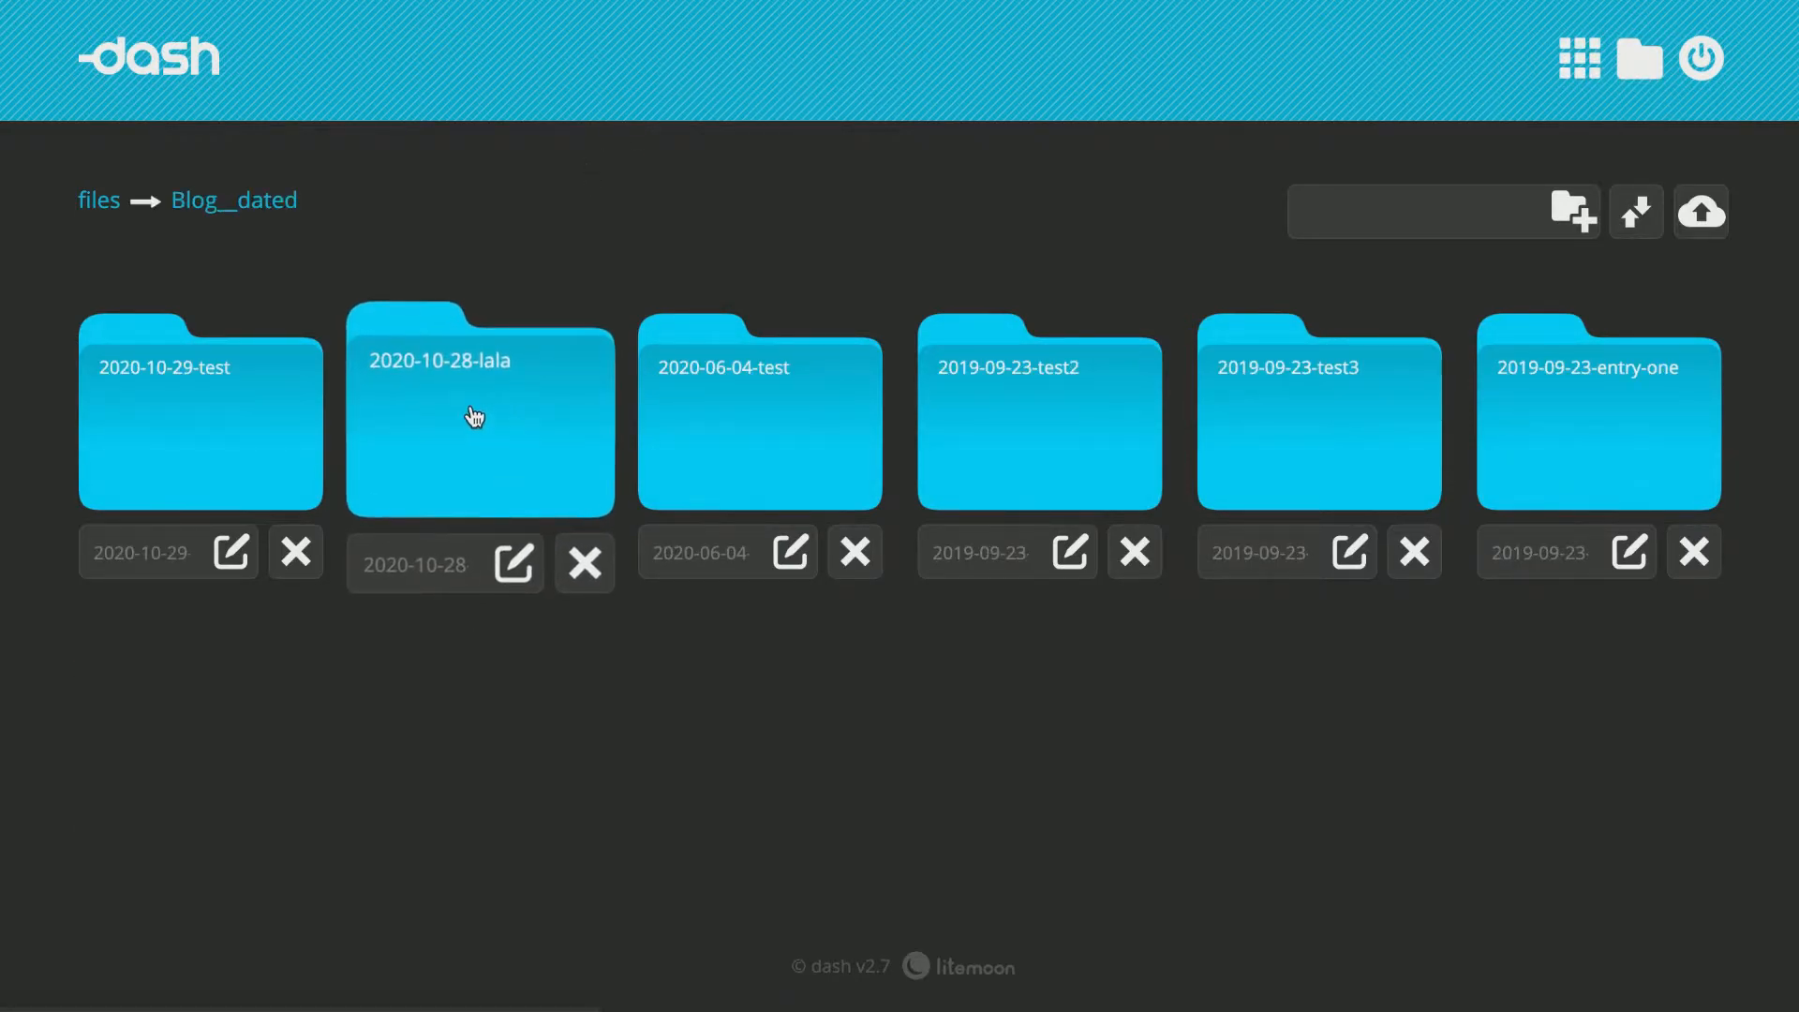
{"action": "left_click", "coordinate": [223, 412]}
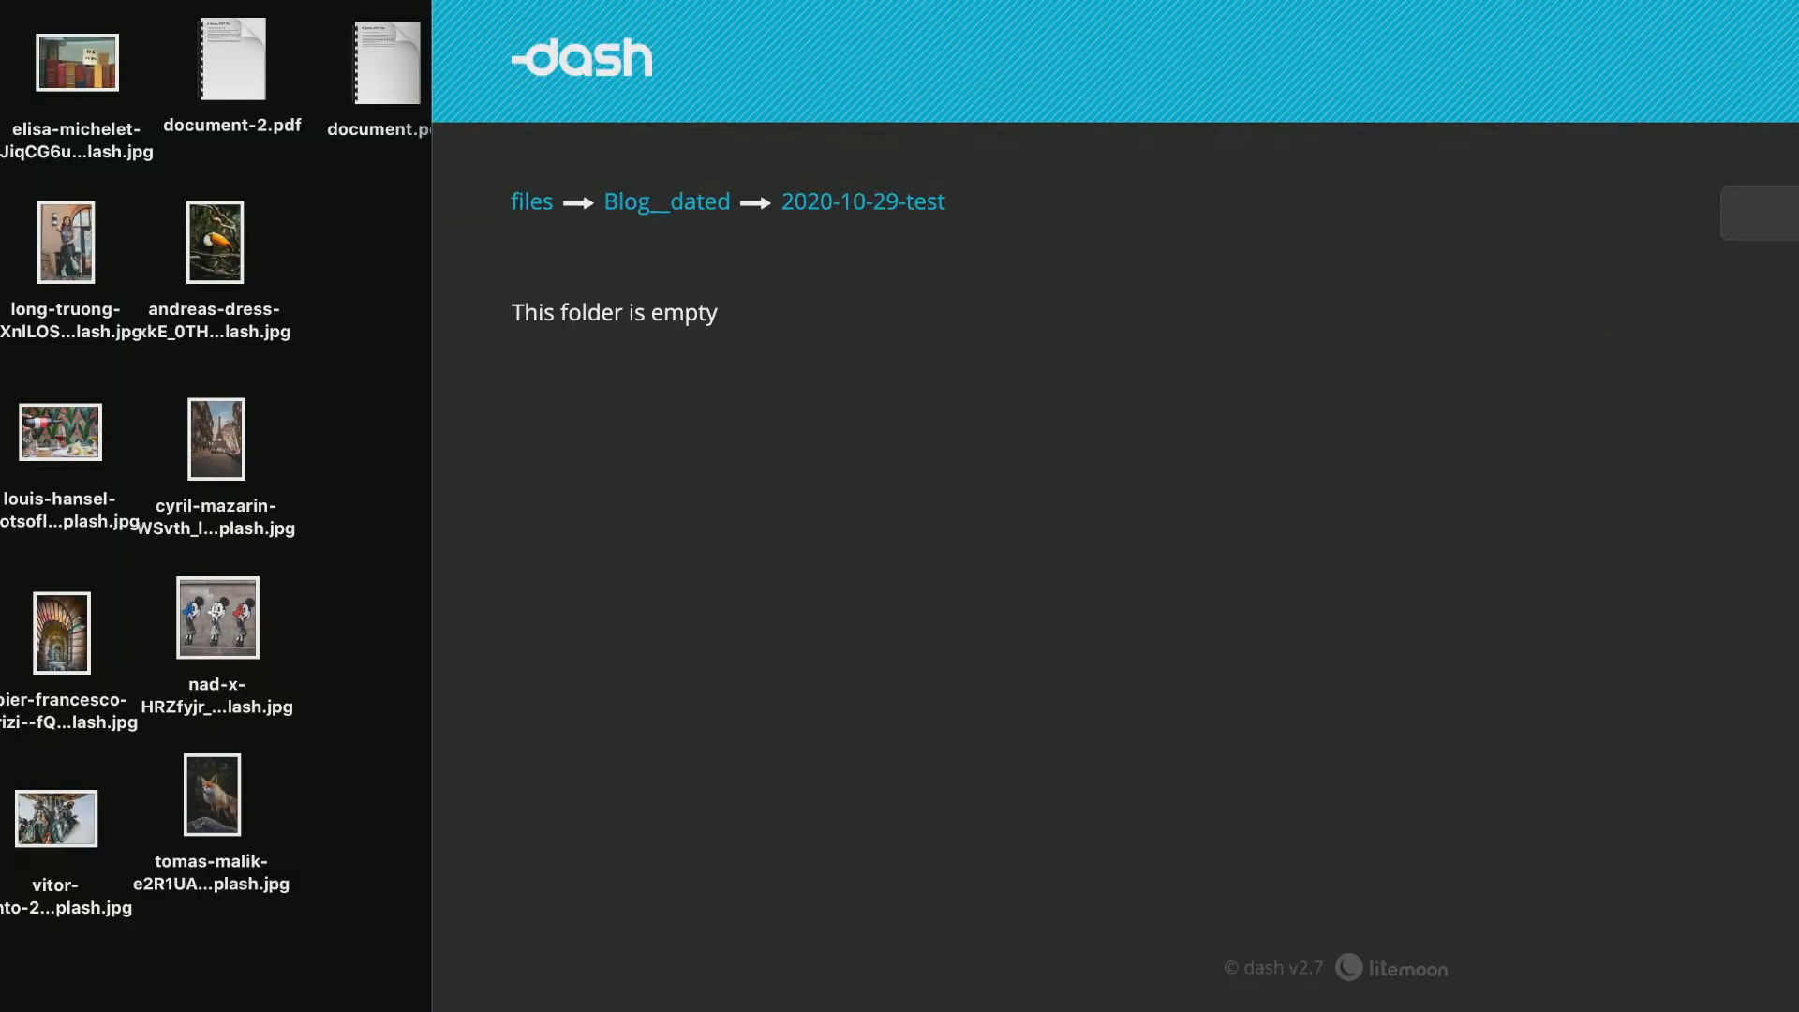
Upload five desktop photos and the two PDF documents into the 2020-10-29-test folder.
{"action": "left_click_drag", "start_coordinate": [41, 2], "coordinate": [386, 476]}
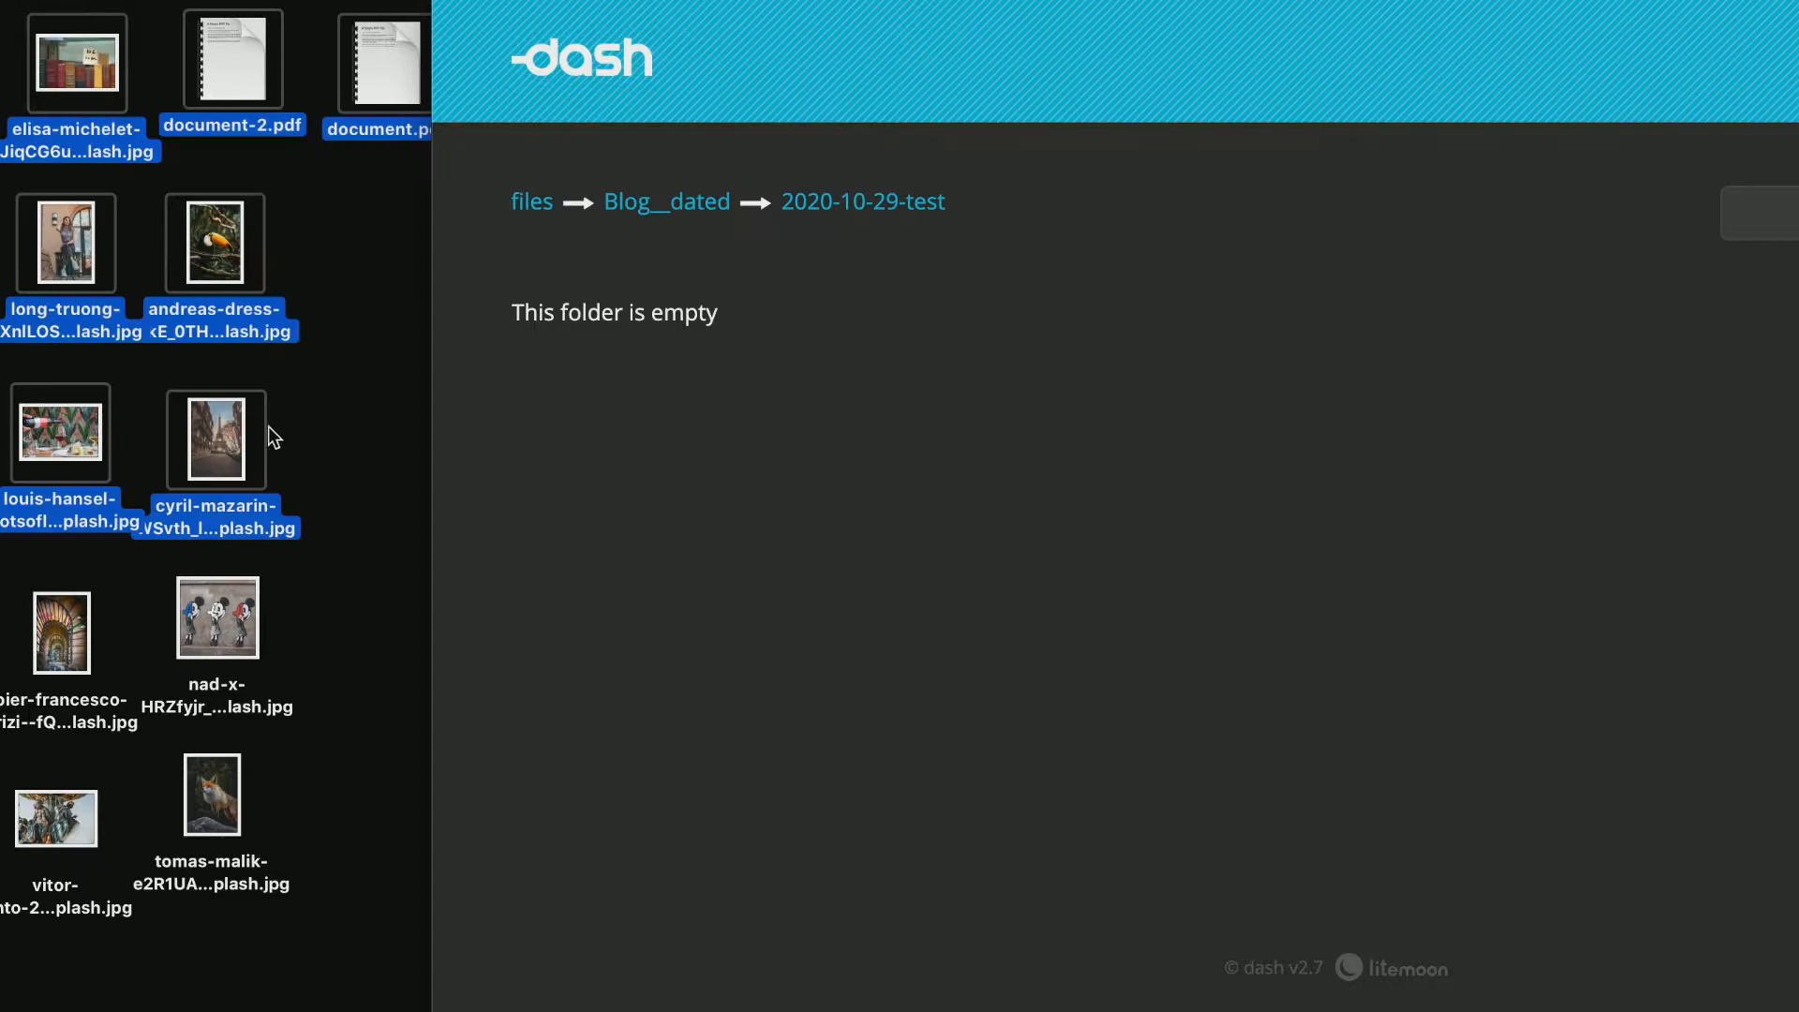
{"action": "left_click_drag", "start_coordinate": [242, 430], "coordinate": [744, 542]}
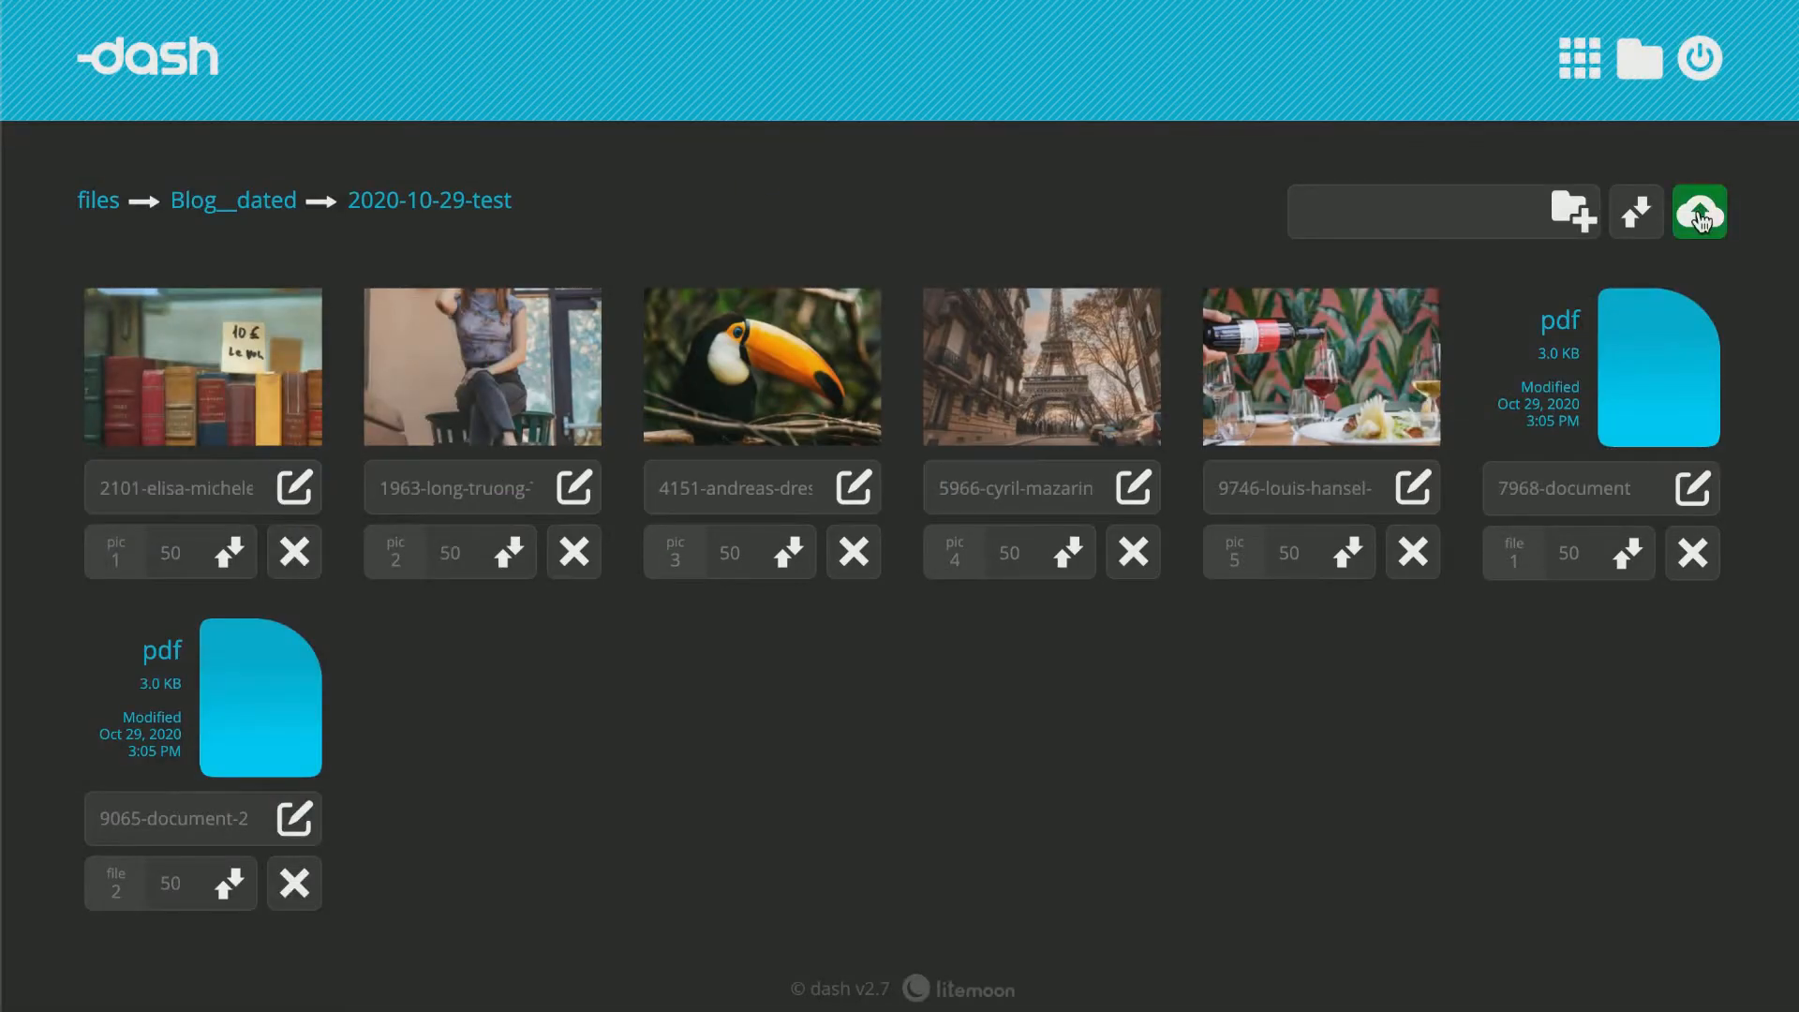
Upload the tomas-malik and vitor-pinto images to the folder through the file picker.
{"action": "left_click", "coordinate": [1701, 217]}
{"action": "left_click", "coordinate": [712, 397]}
{"action": "left_click", "coordinate": [713, 425], "text": "shift"}
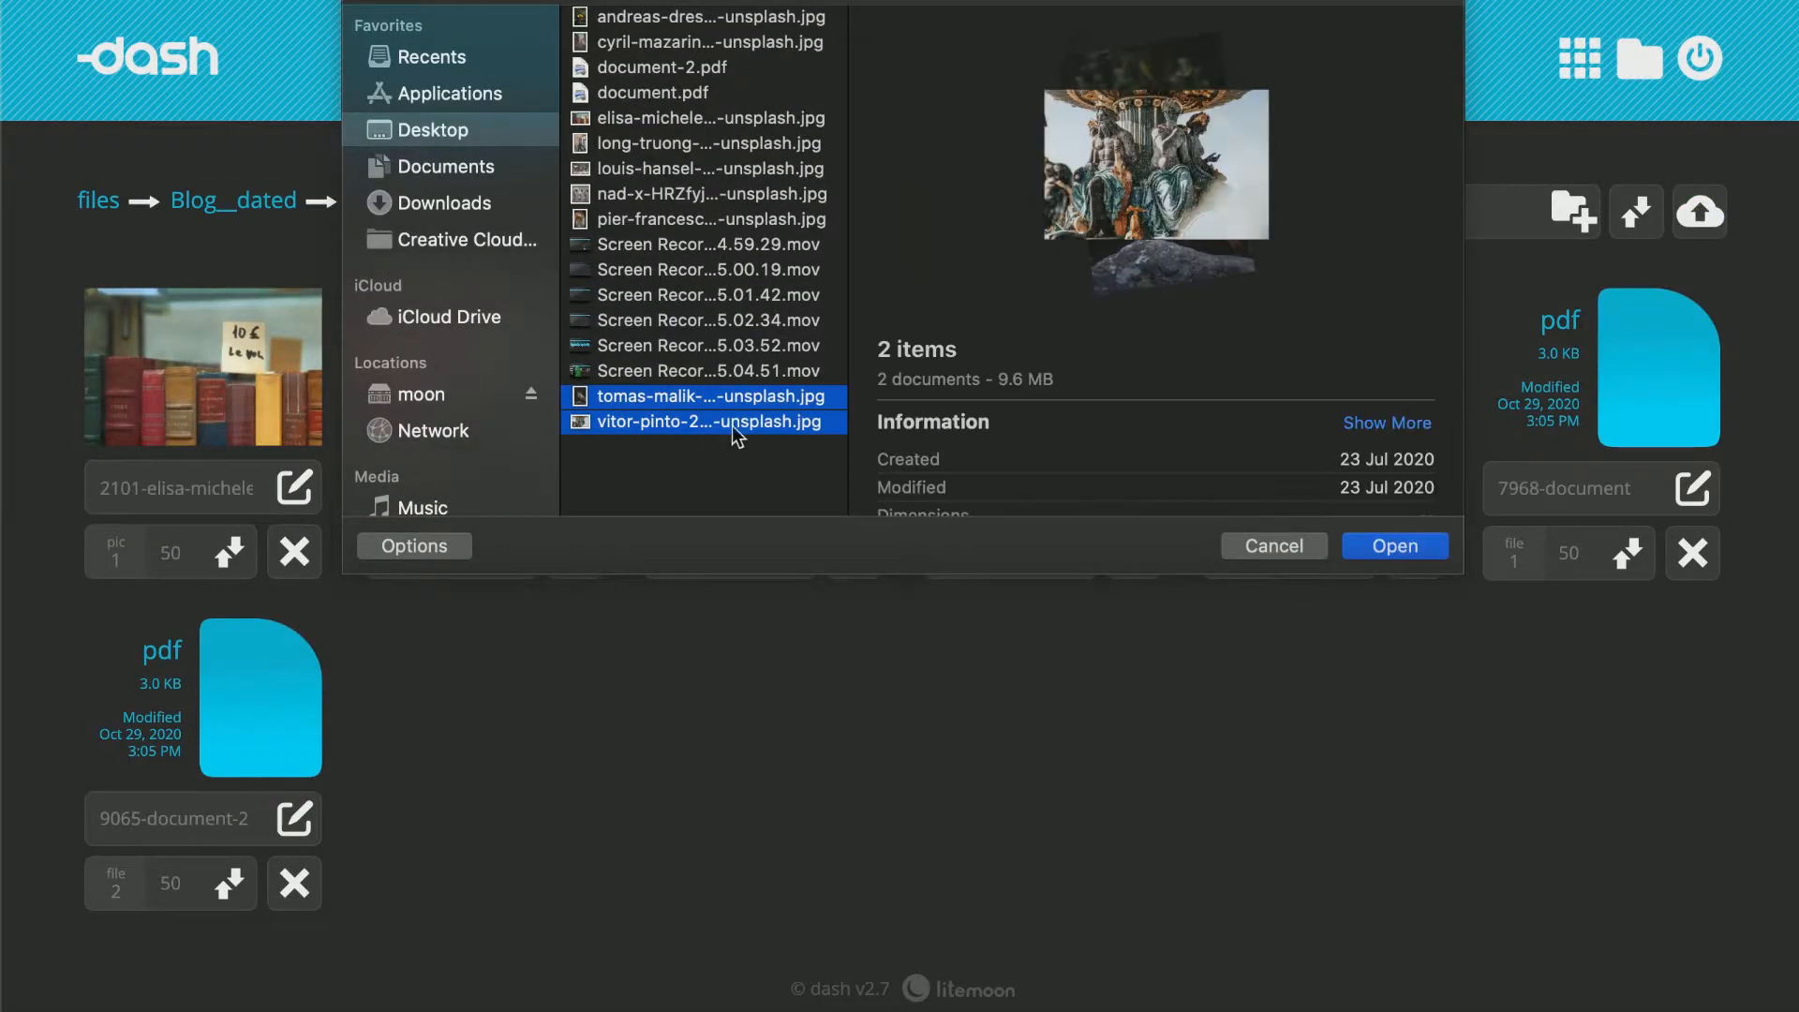
{"action": "left_click", "coordinate": [1425, 551]}
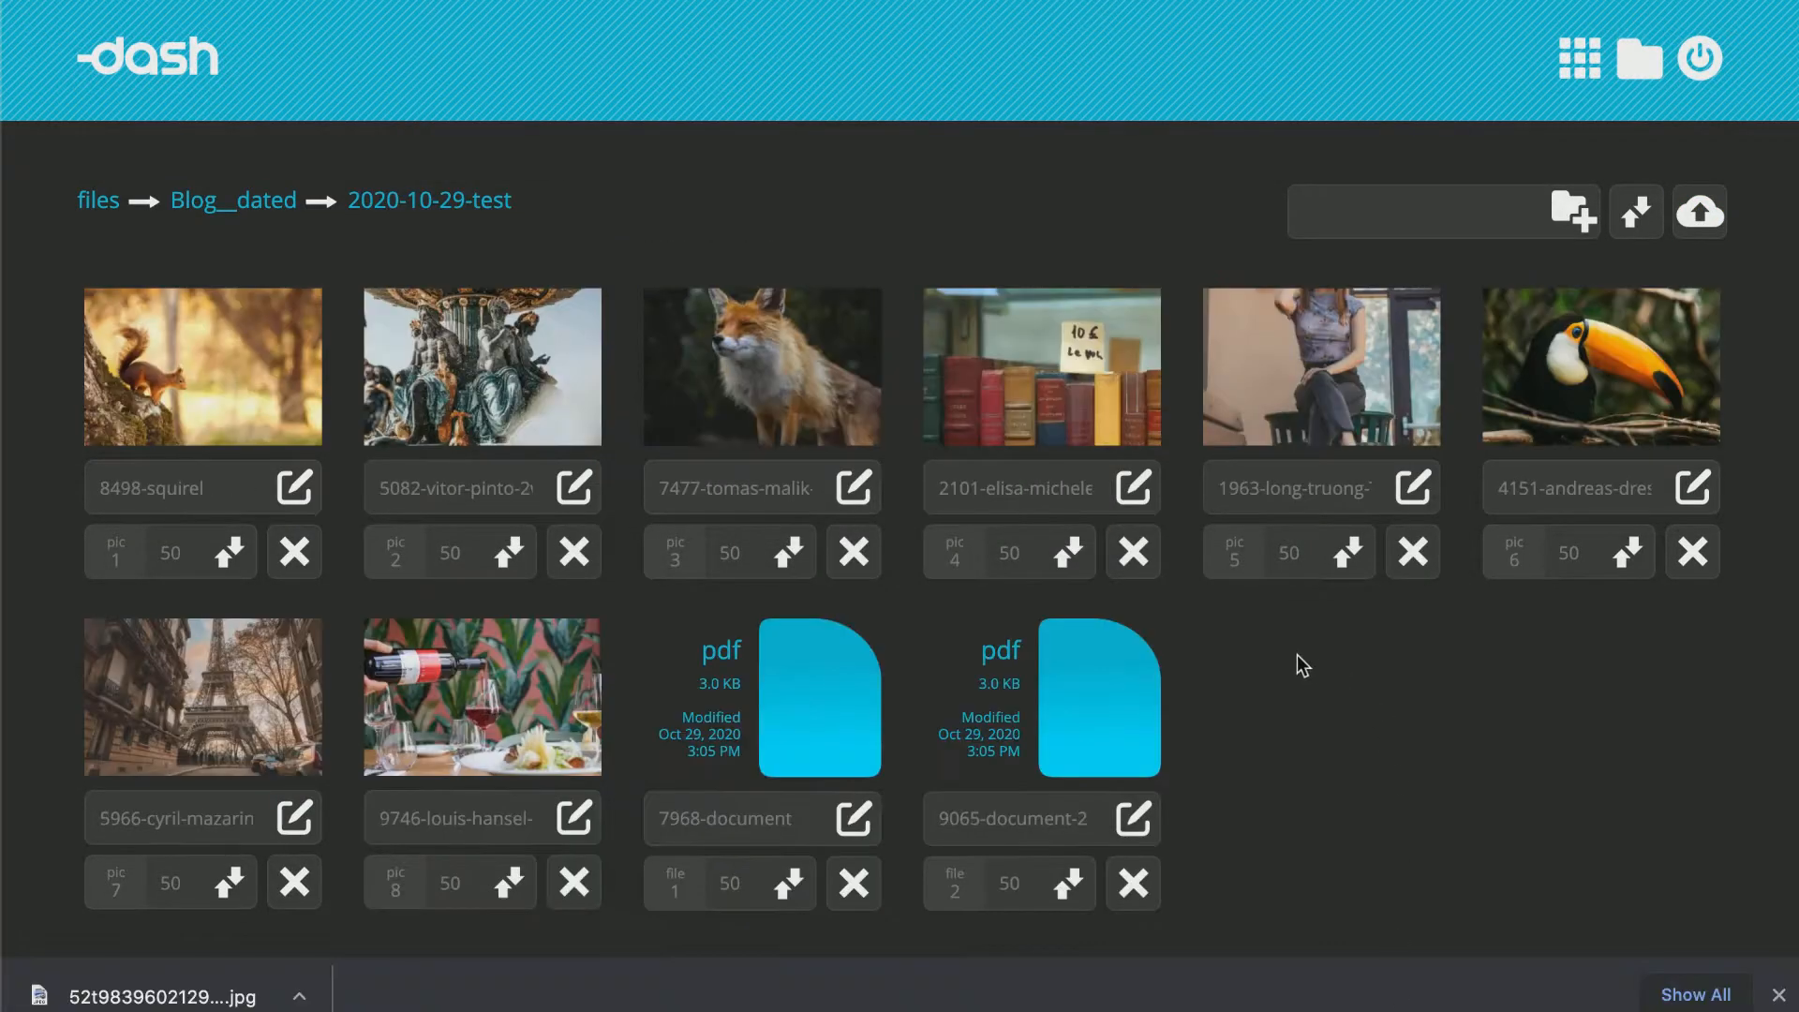
Delete the elisa-michele and louis-hansel images from the folder.
{"action": "left_click", "coordinate": [1144, 565]}
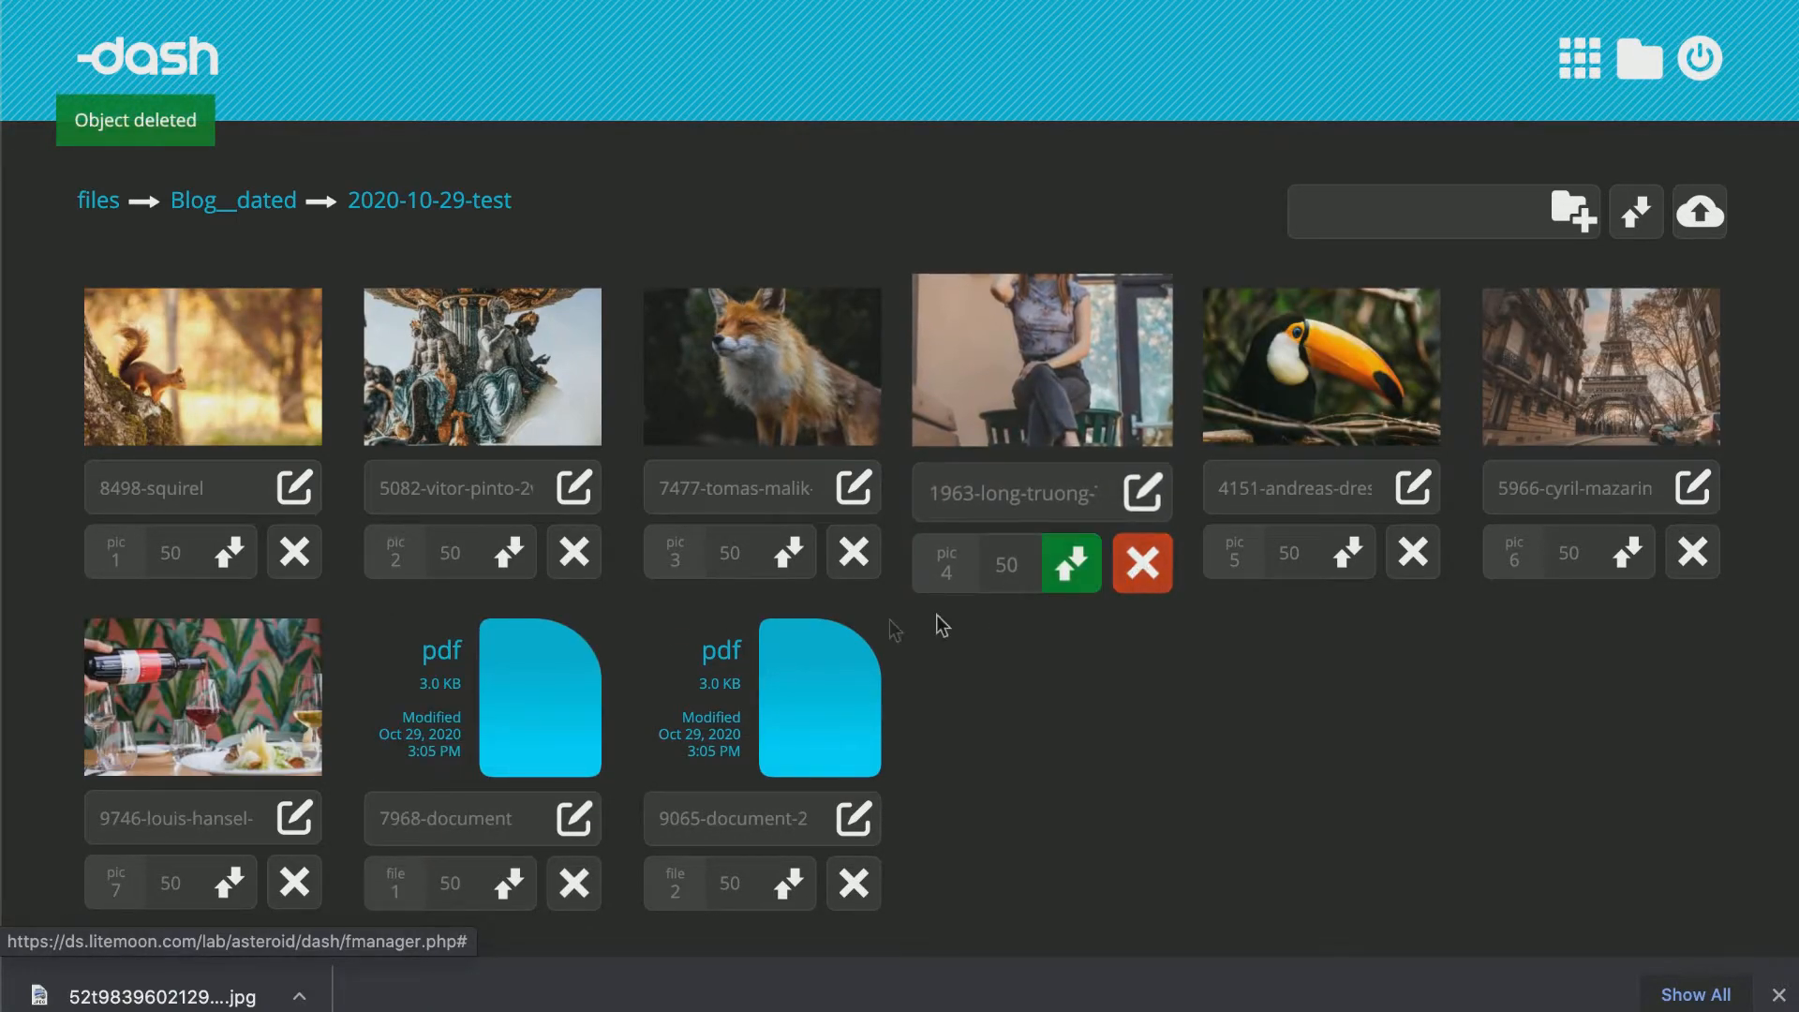
{"action": "left_click", "coordinate": [300, 900]}
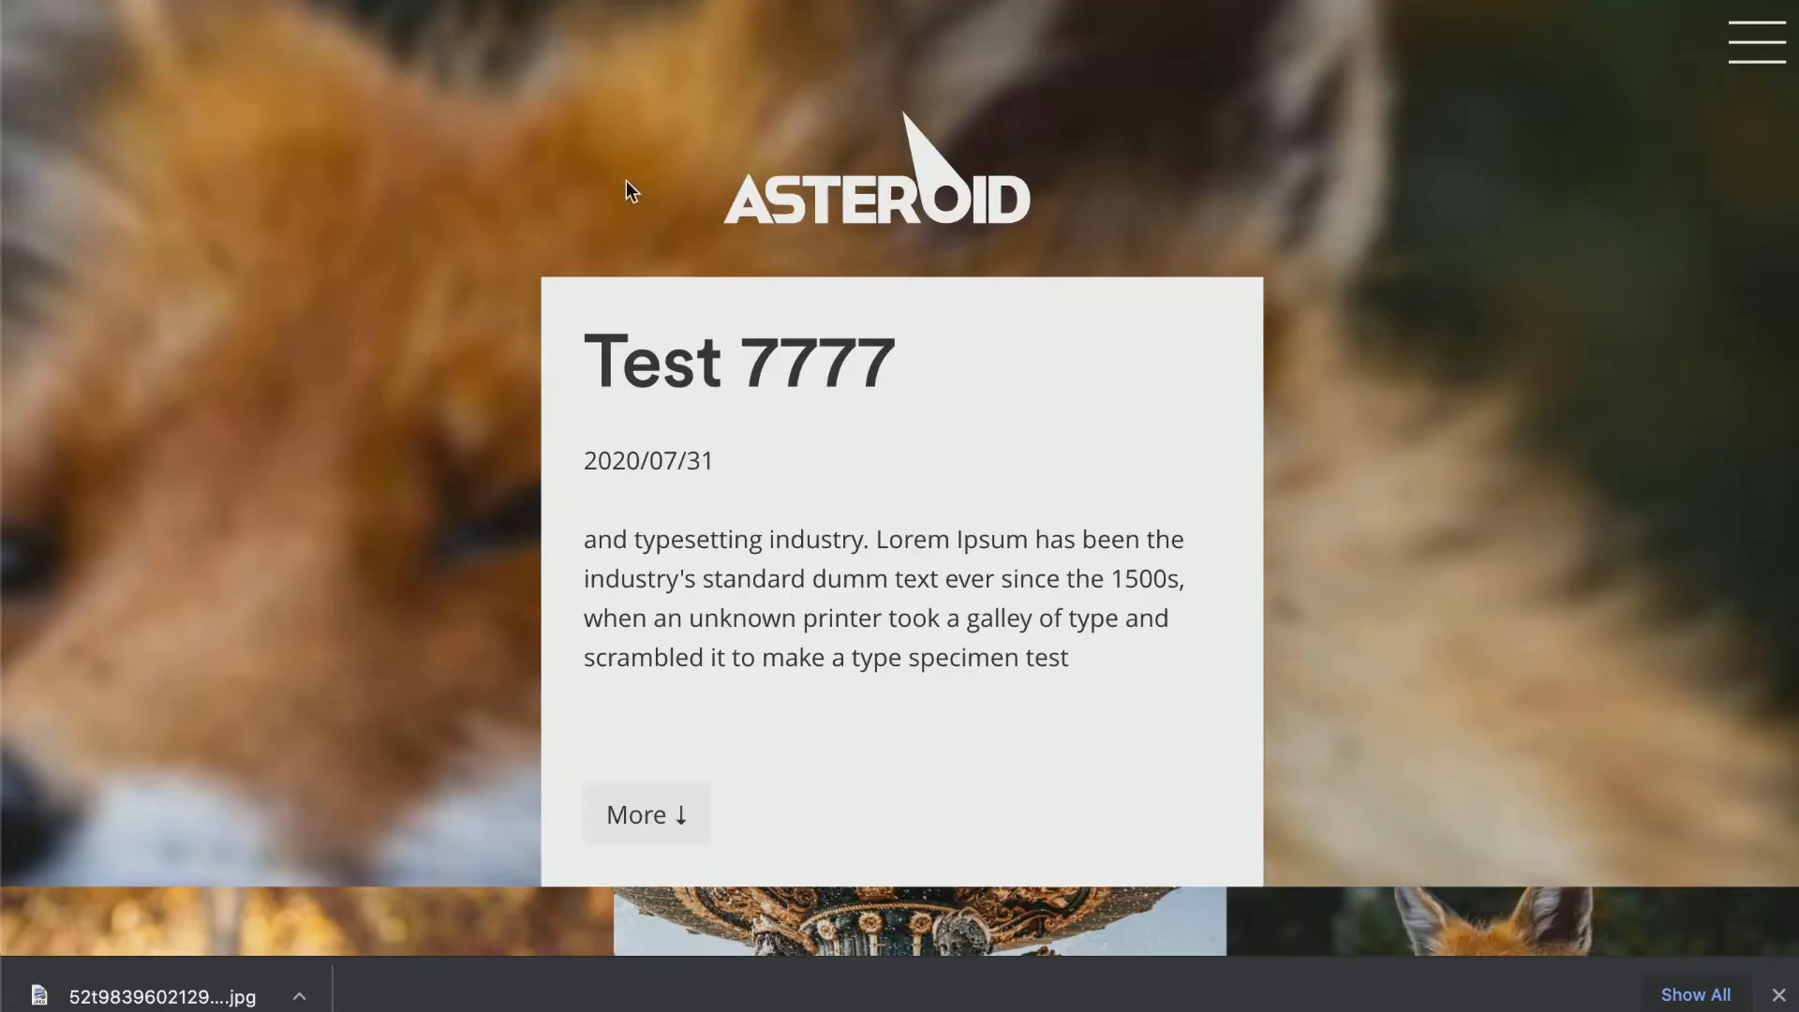
Rename the tomas-malik fox image to Fox.
{"action": "scroll", "coordinate": [626, 179], "scroll_direction": "down", "scroll_amount": 10}
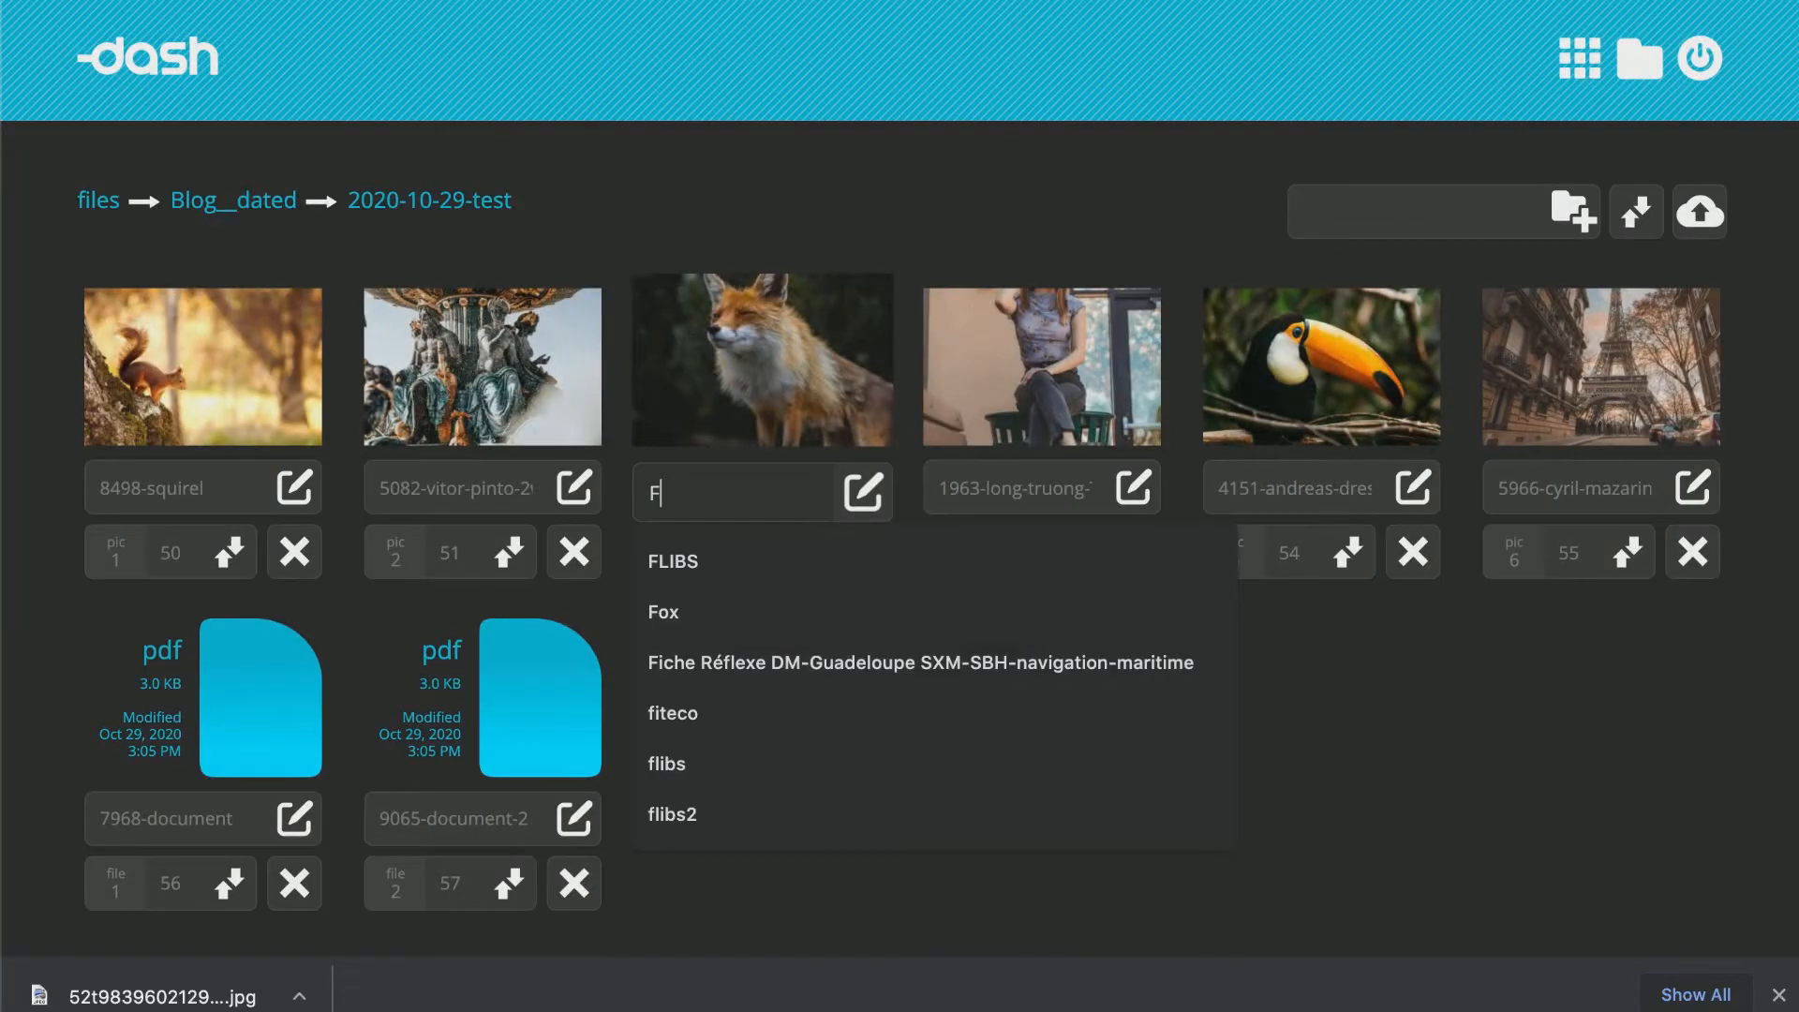
{"action": "type", "text": "o"}
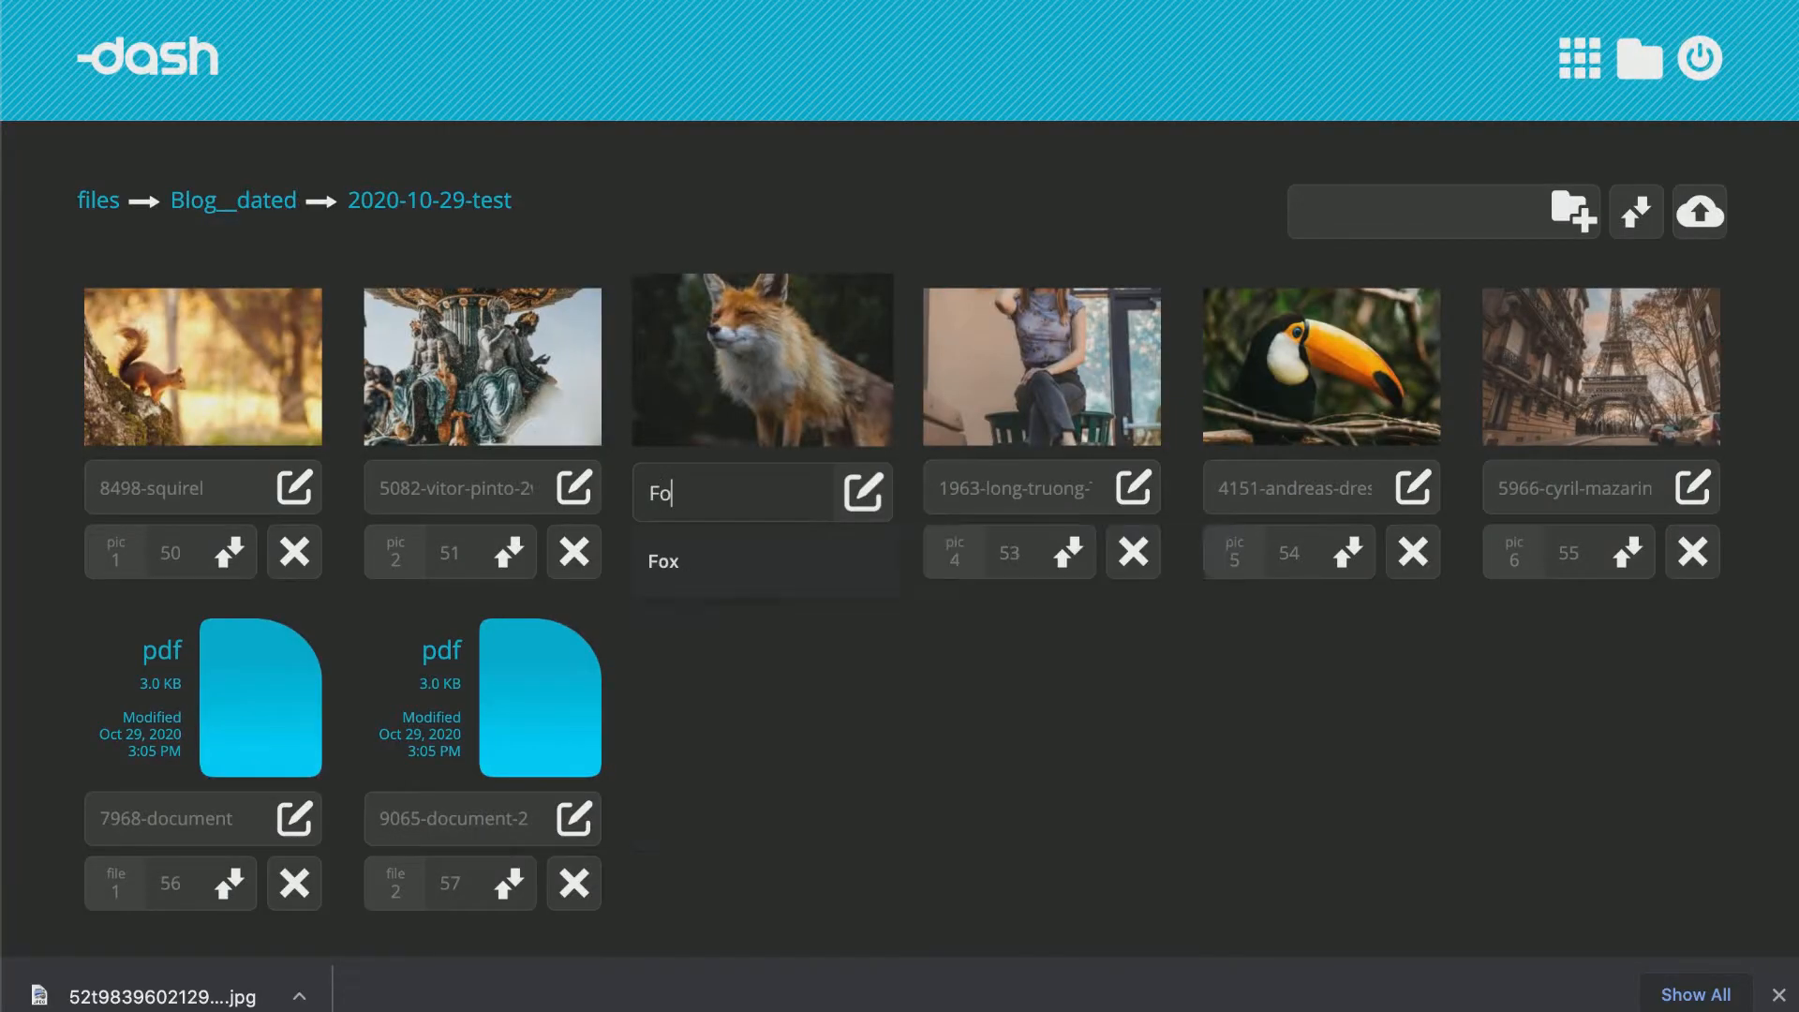
{"action": "type", "text": "x"}
{"action": "left_click", "coordinate": [863, 492]}
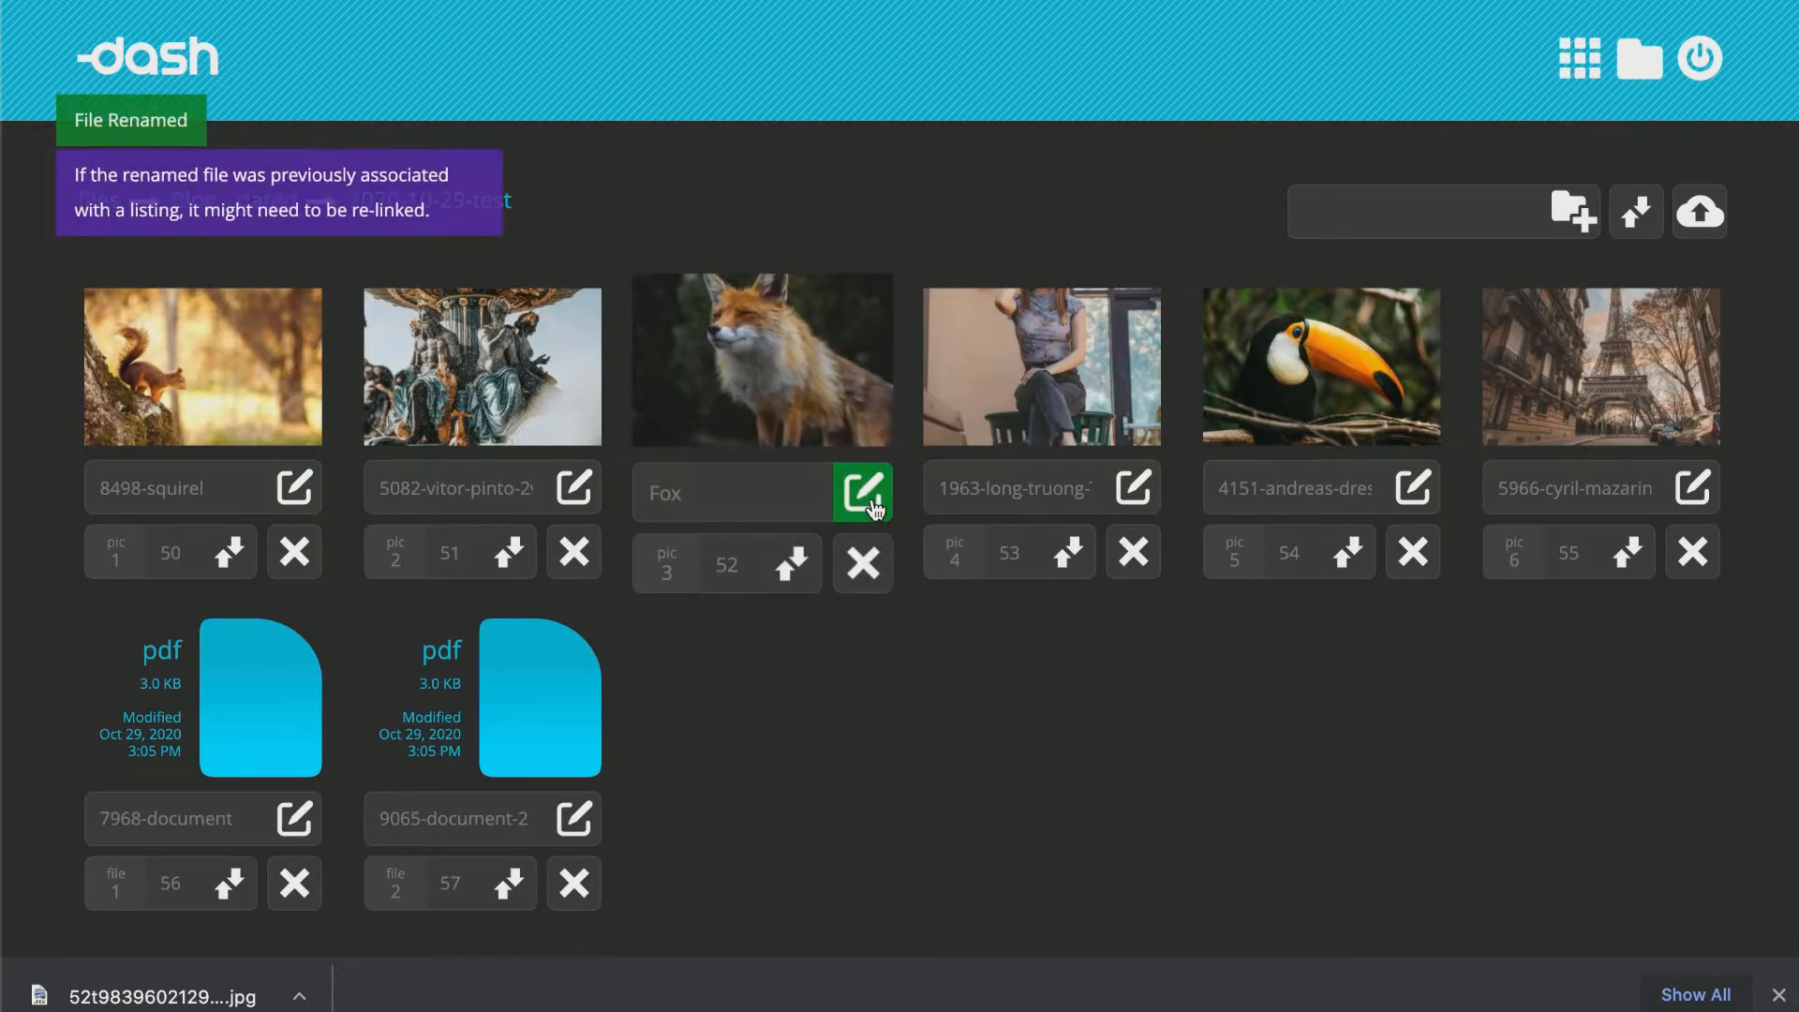
Rearrange the image order by moving the squirrel photo and the long-truong photo to new positions.
{"action": "left_click_drag", "start_coordinate": [249, 403], "coordinate": [1075, 412]}
{"action": "left_click_drag", "start_coordinate": [1294, 413], "coordinate": [718, 410]}
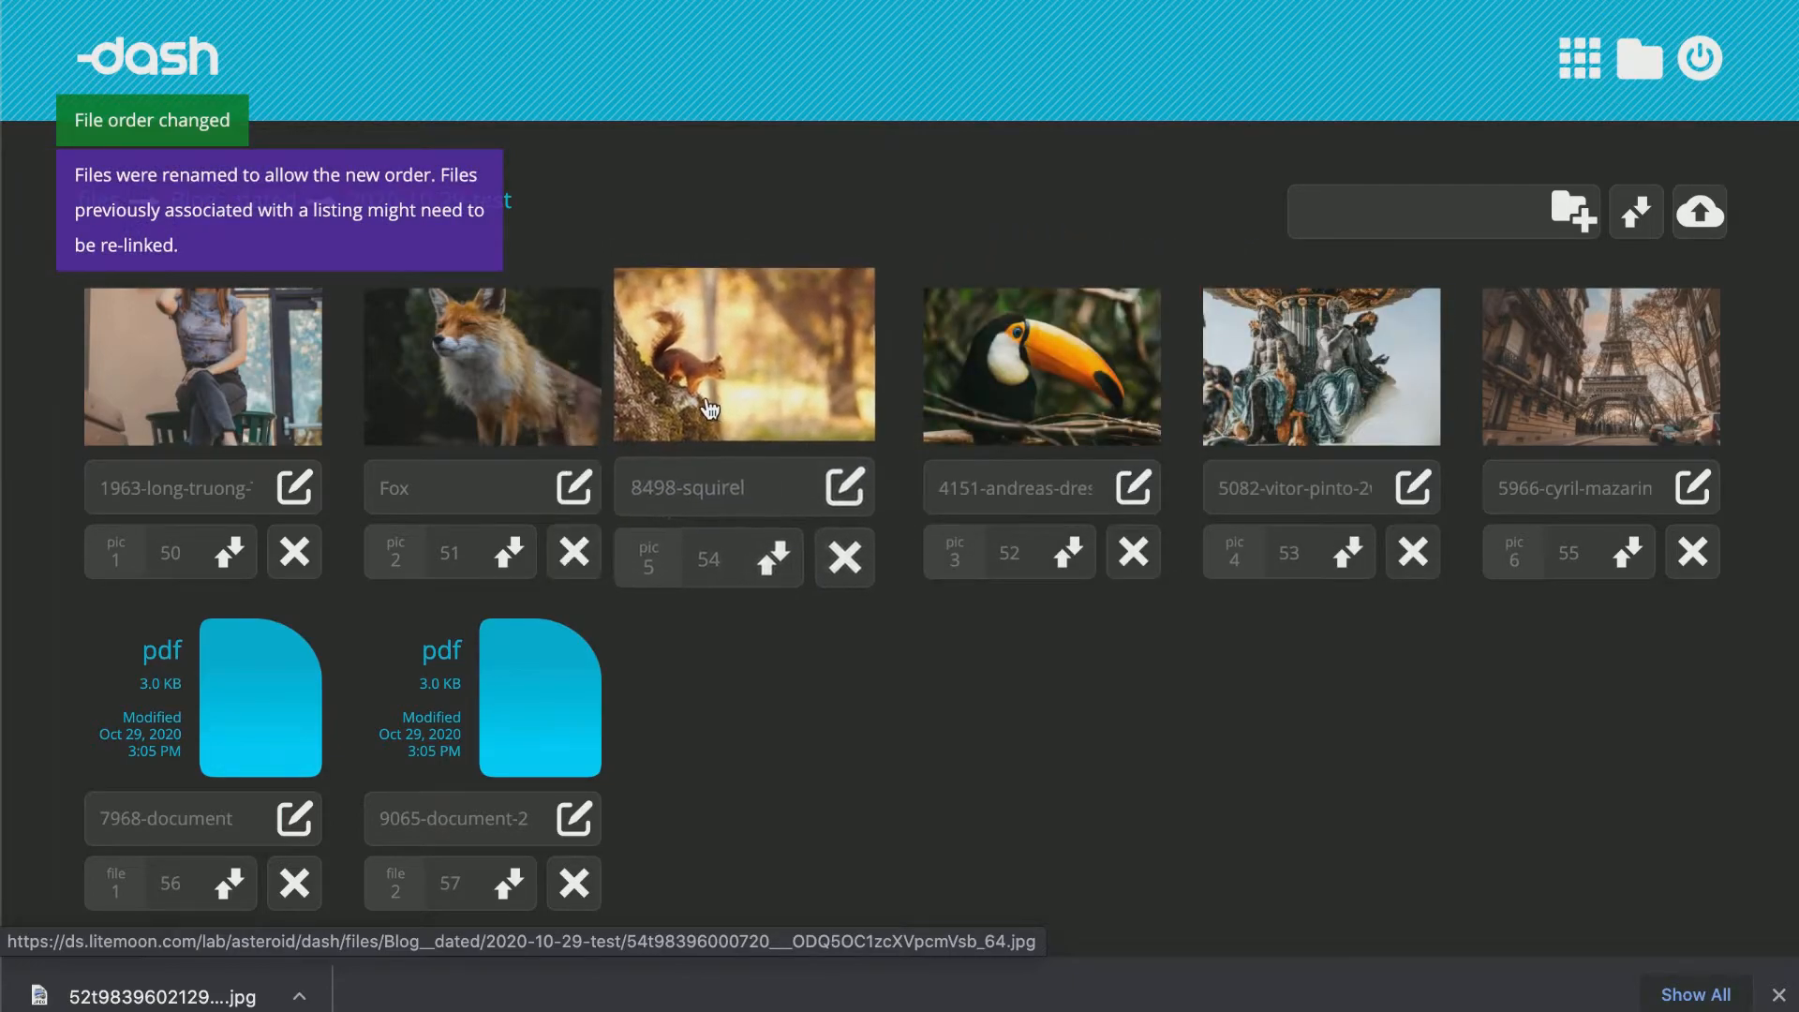
Set the Fox image's order number to 54.
{"action": "left_click", "coordinate": [461, 558]}
{"action": "key", "text": "BackSpace"}
{"action": "key", "text": "BackSpace"}
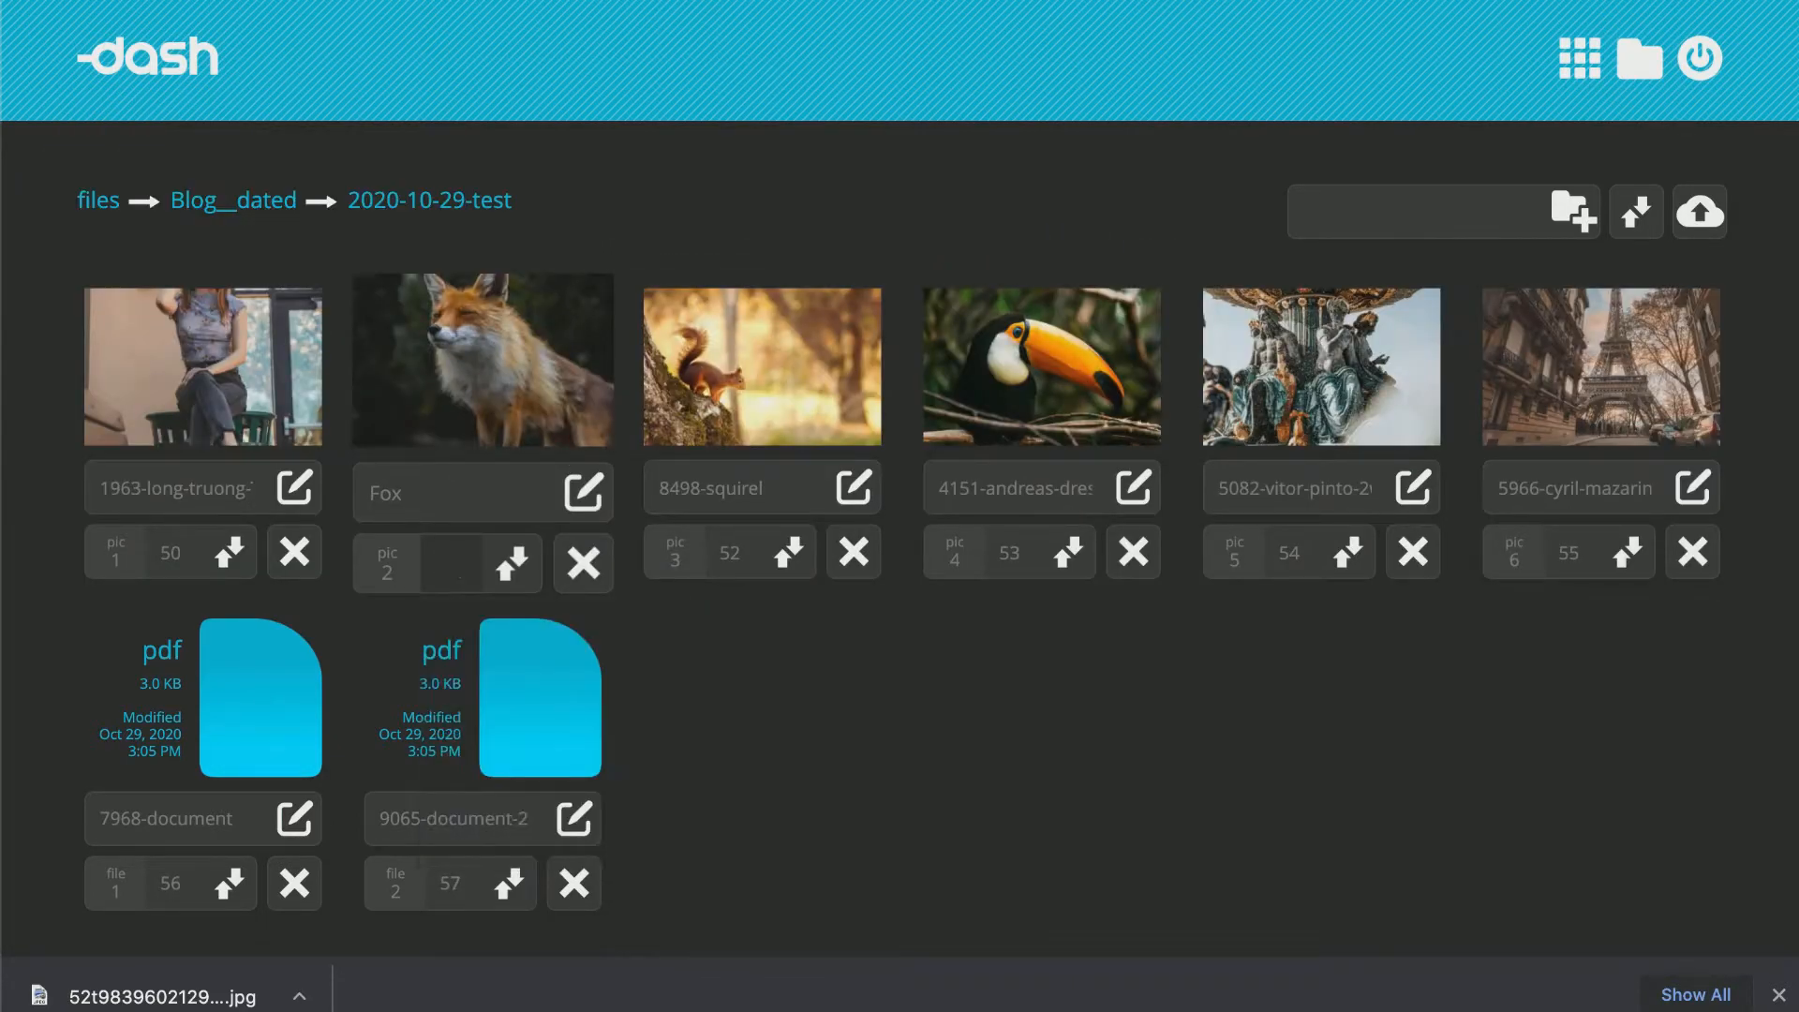
{"action": "type", "text": "54"}
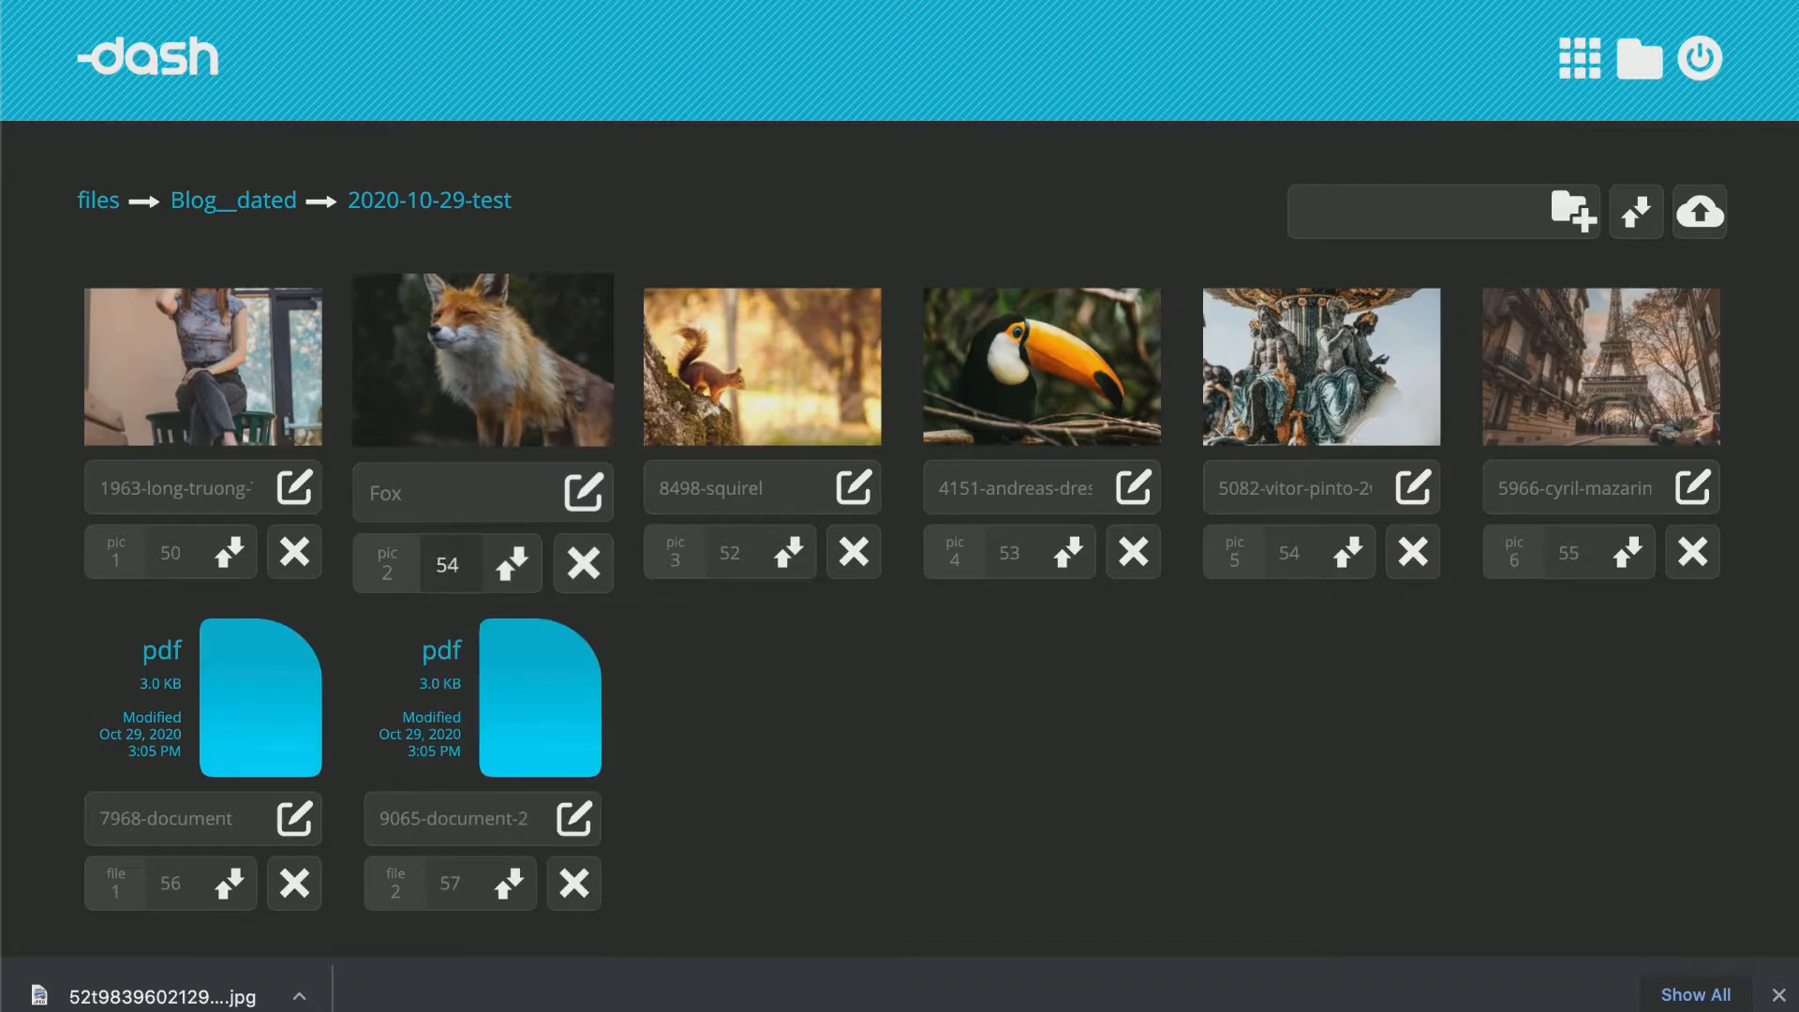
{"action": "left_click", "coordinate": [514, 564]}
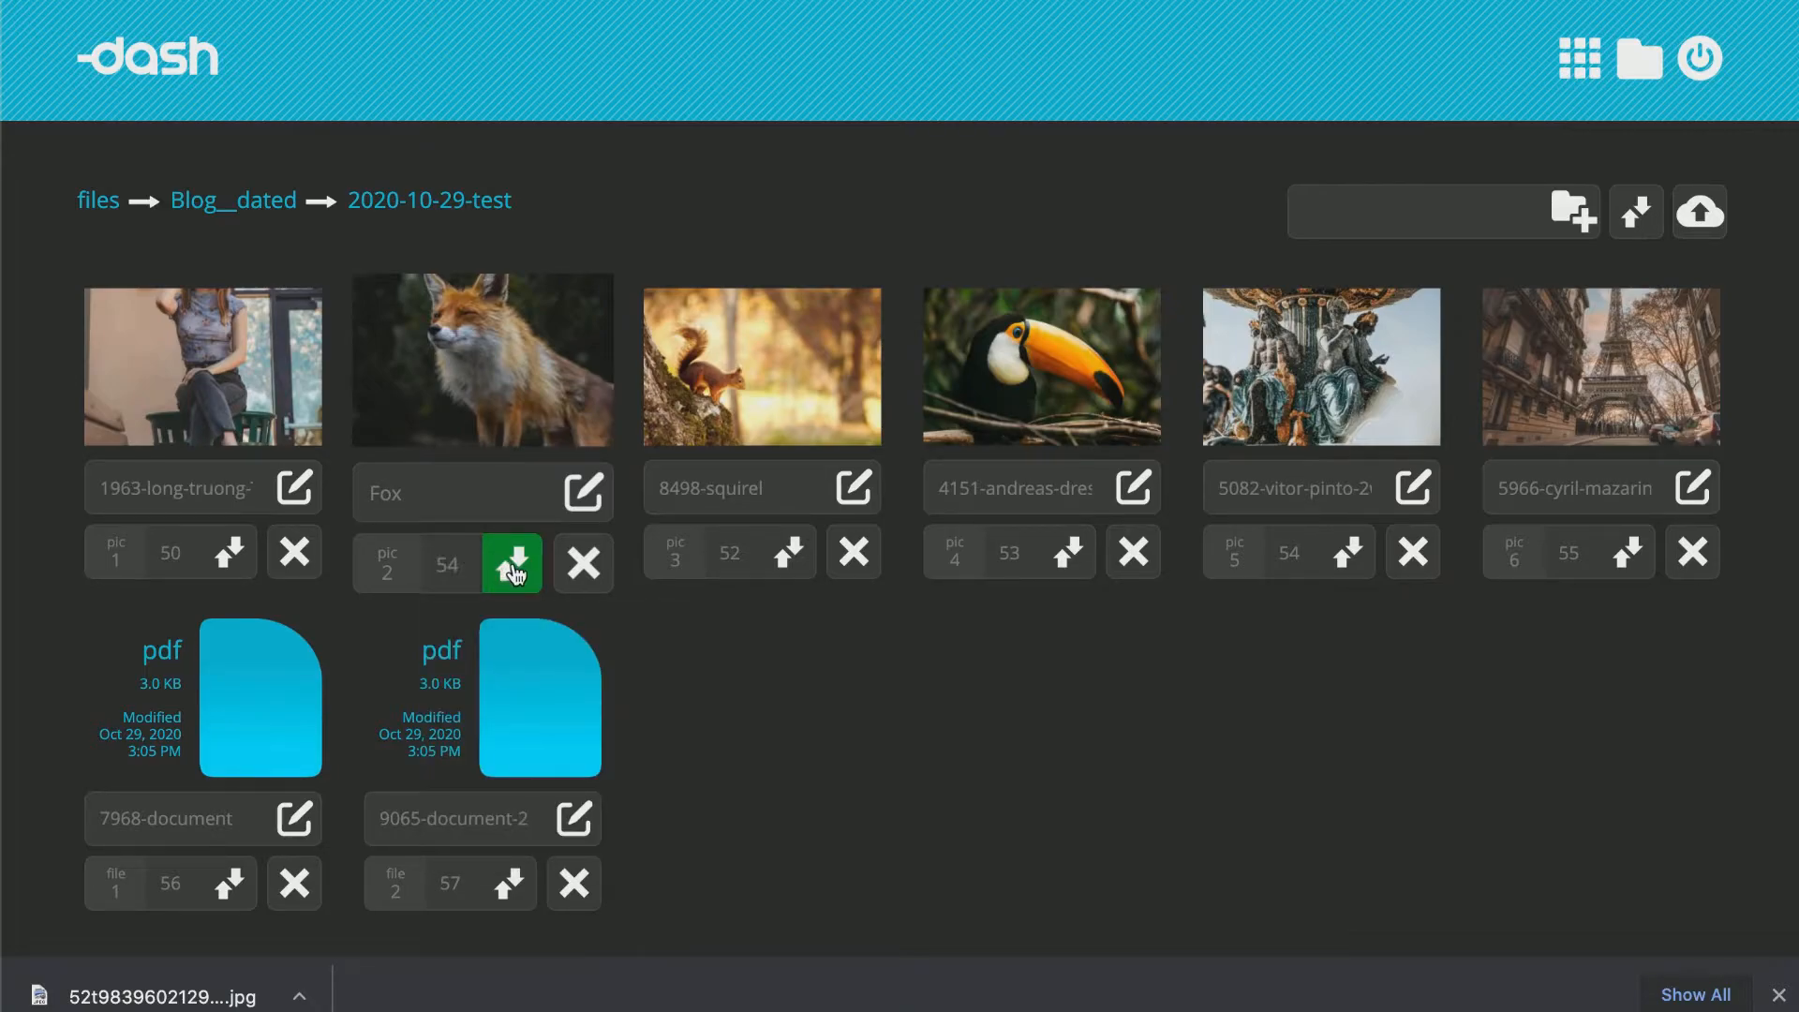
Set the cyril-mazarin image's order number to 1.
{"action": "left_click", "coordinate": [1571, 562]}
{"action": "type", "text": "1"}
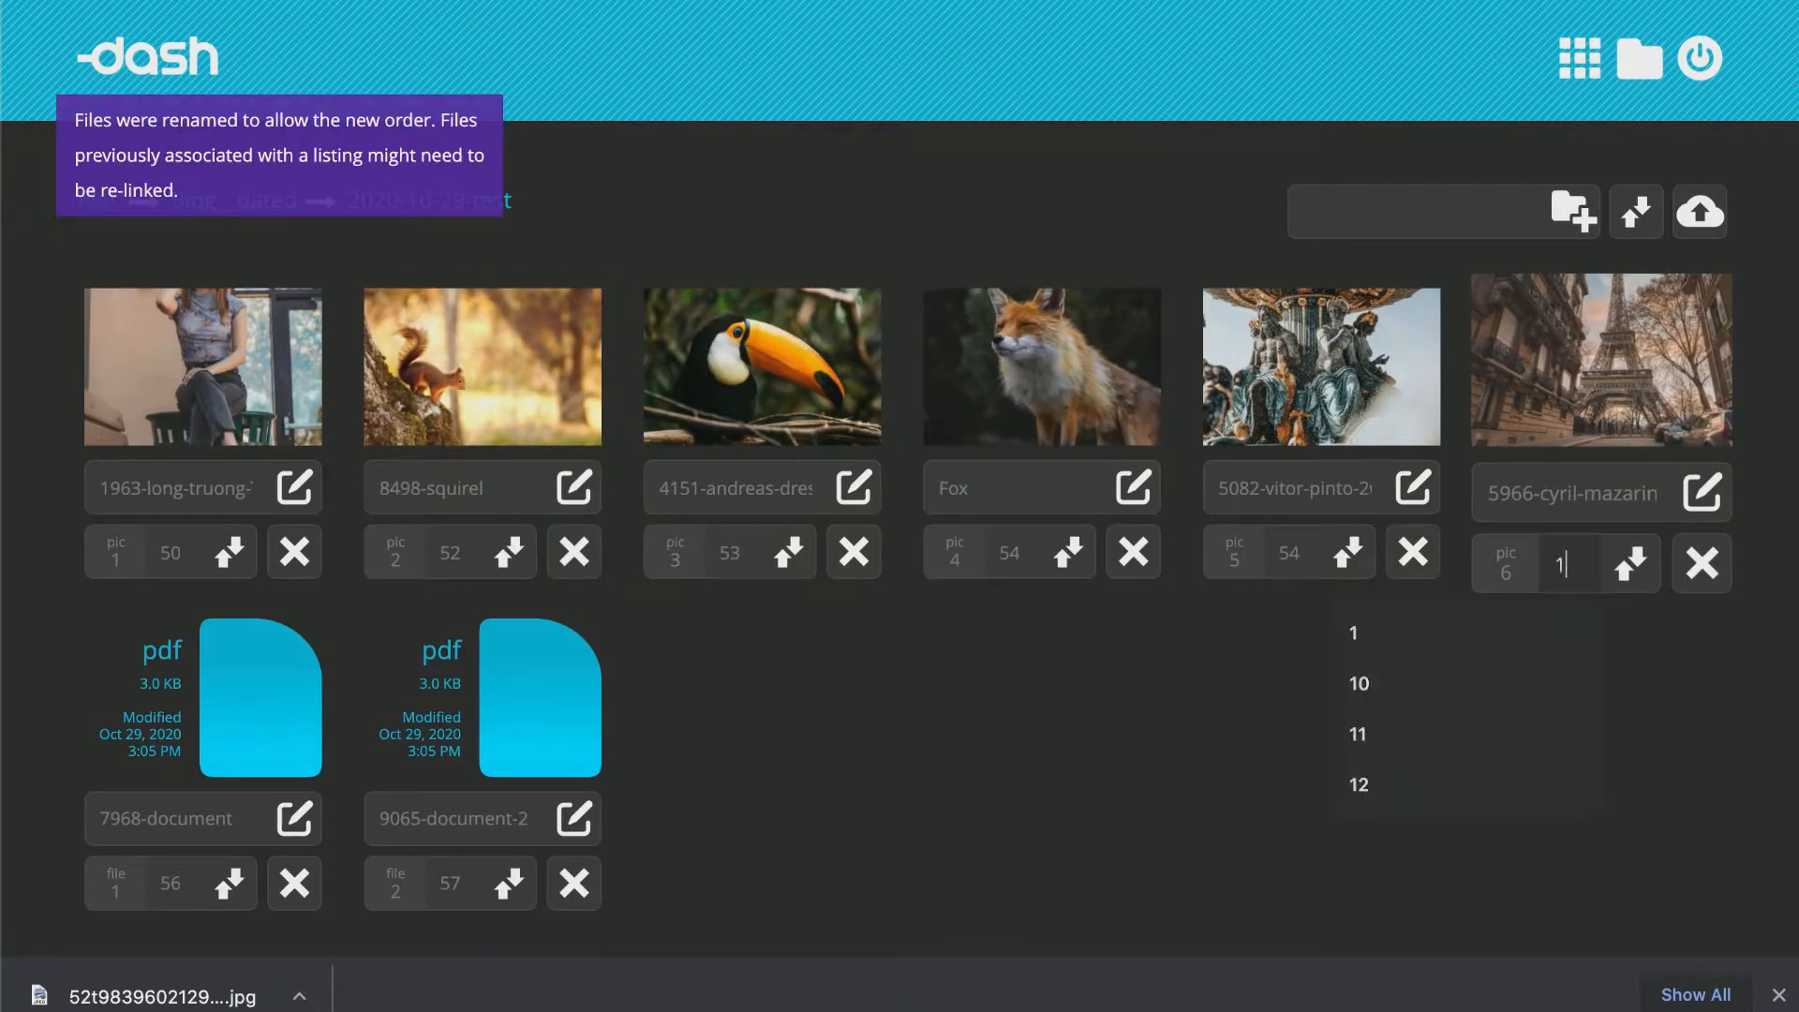
{"action": "left_click", "coordinate": [1644, 579]}
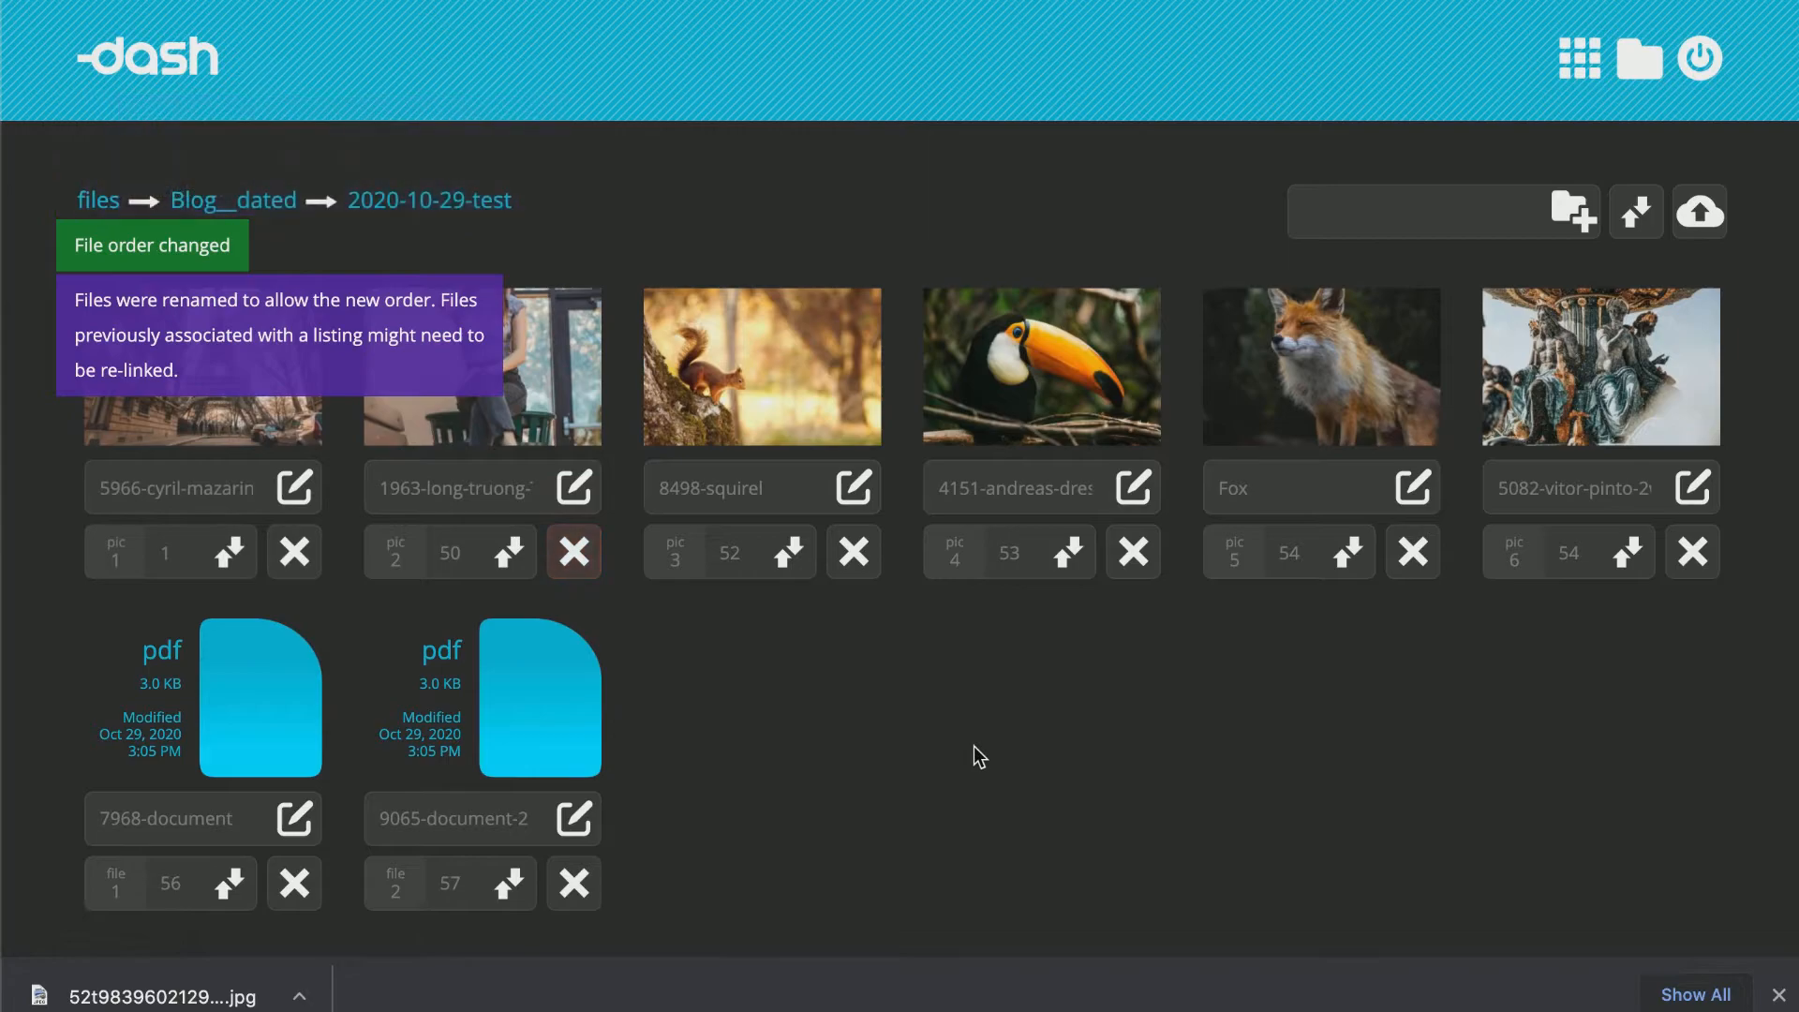
Rename the long-truong image to test.
{"action": "triple_click", "coordinate": [466, 487]}
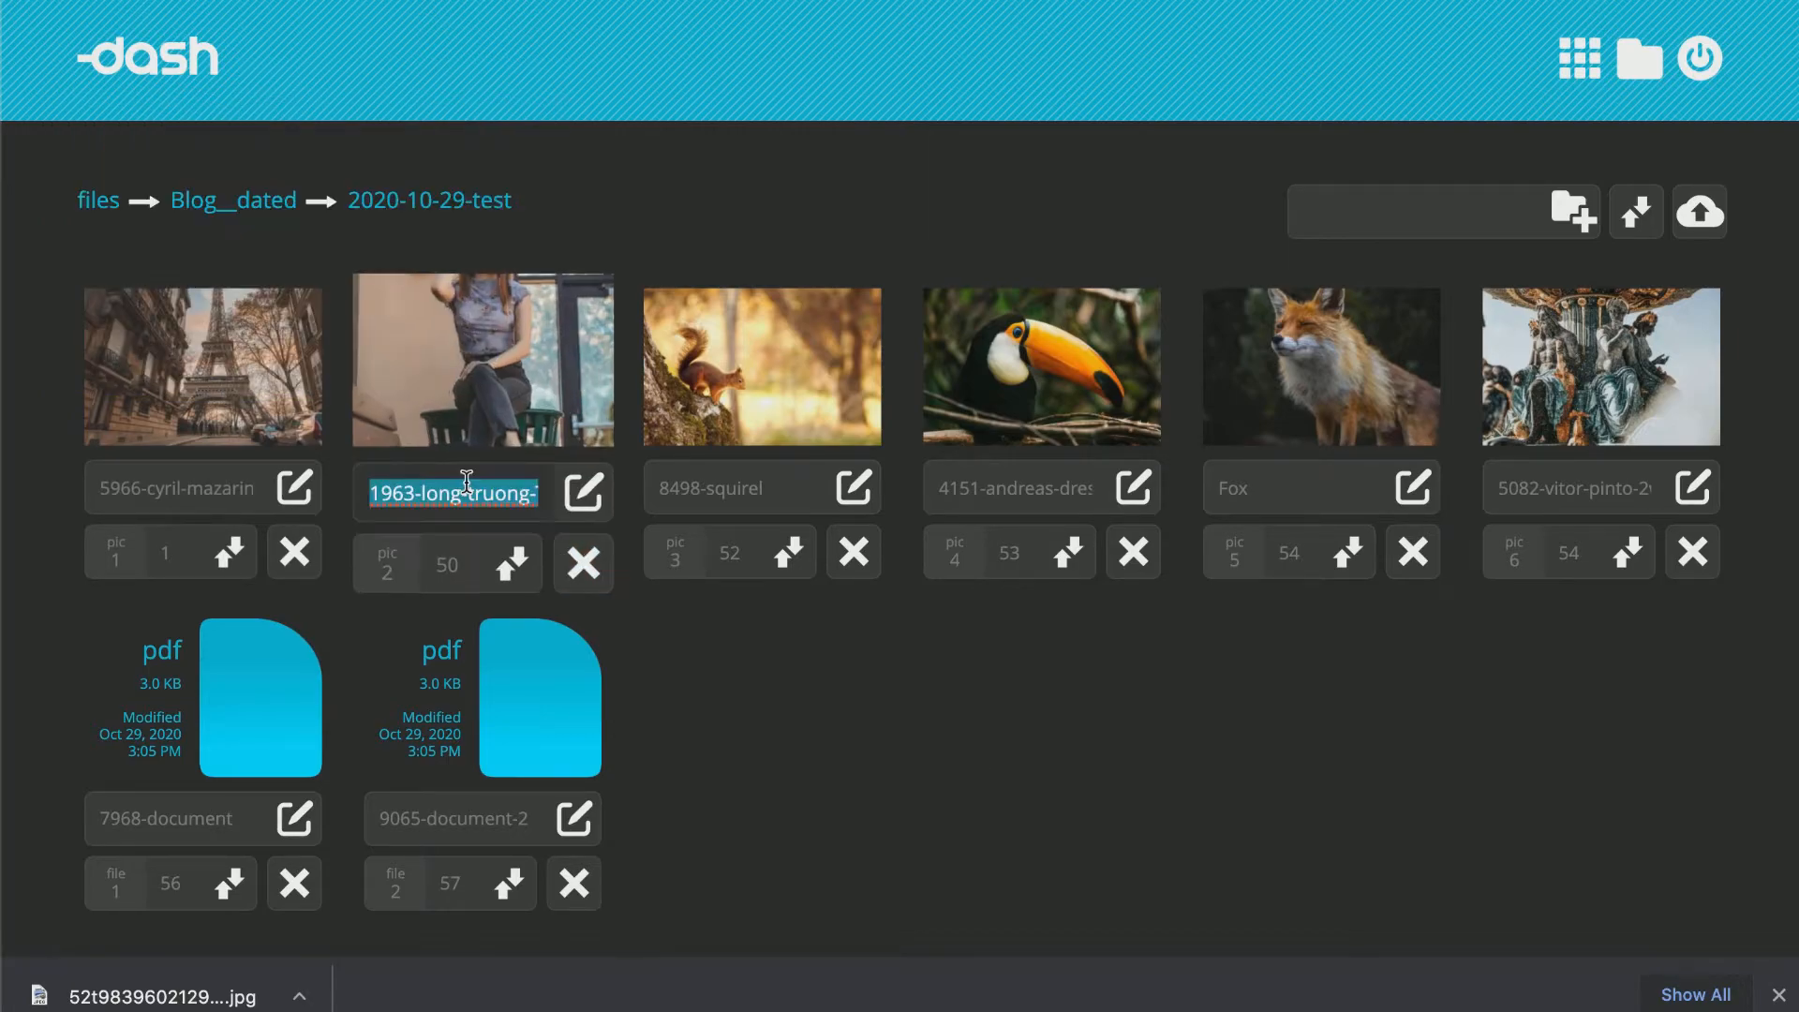
{"action": "key", "text": "BackSpace"}
{"action": "type", "text": "test"}
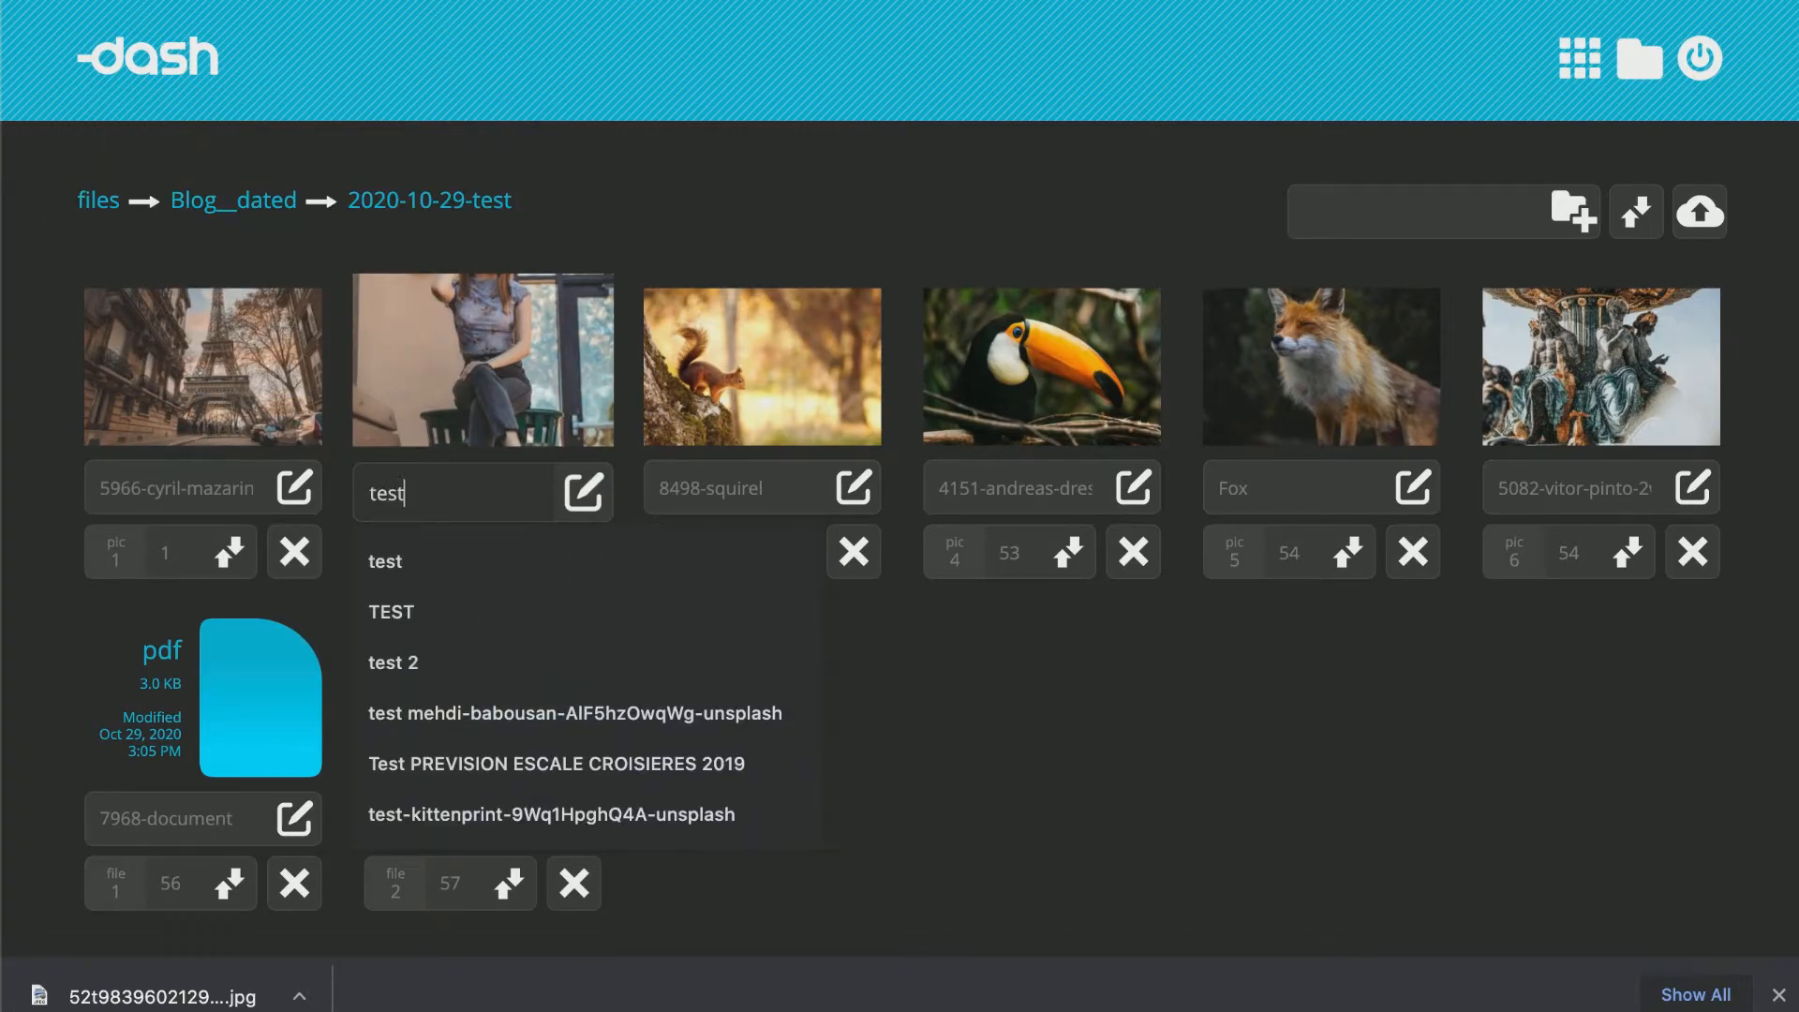
{"action": "left_click", "coordinate": [579, 512]}
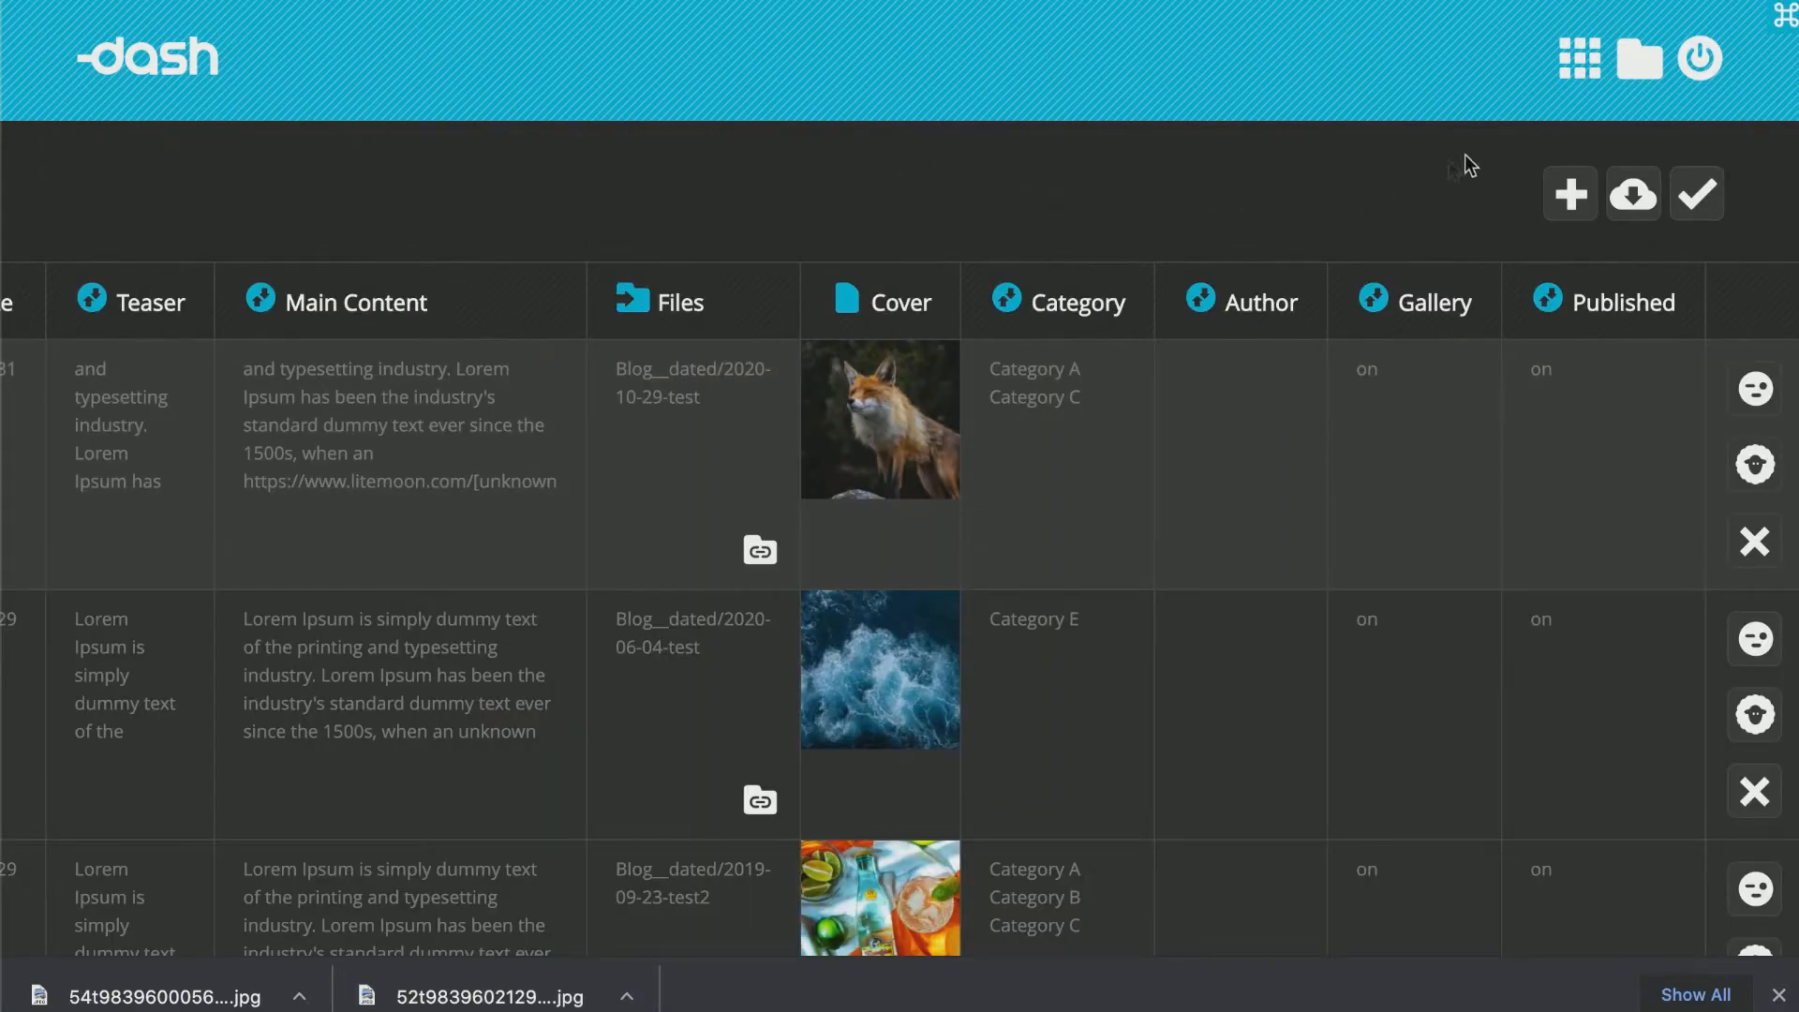
Save the listing table and reload the page.
{"action": "left_click", "coordinate": [1713, 199]}
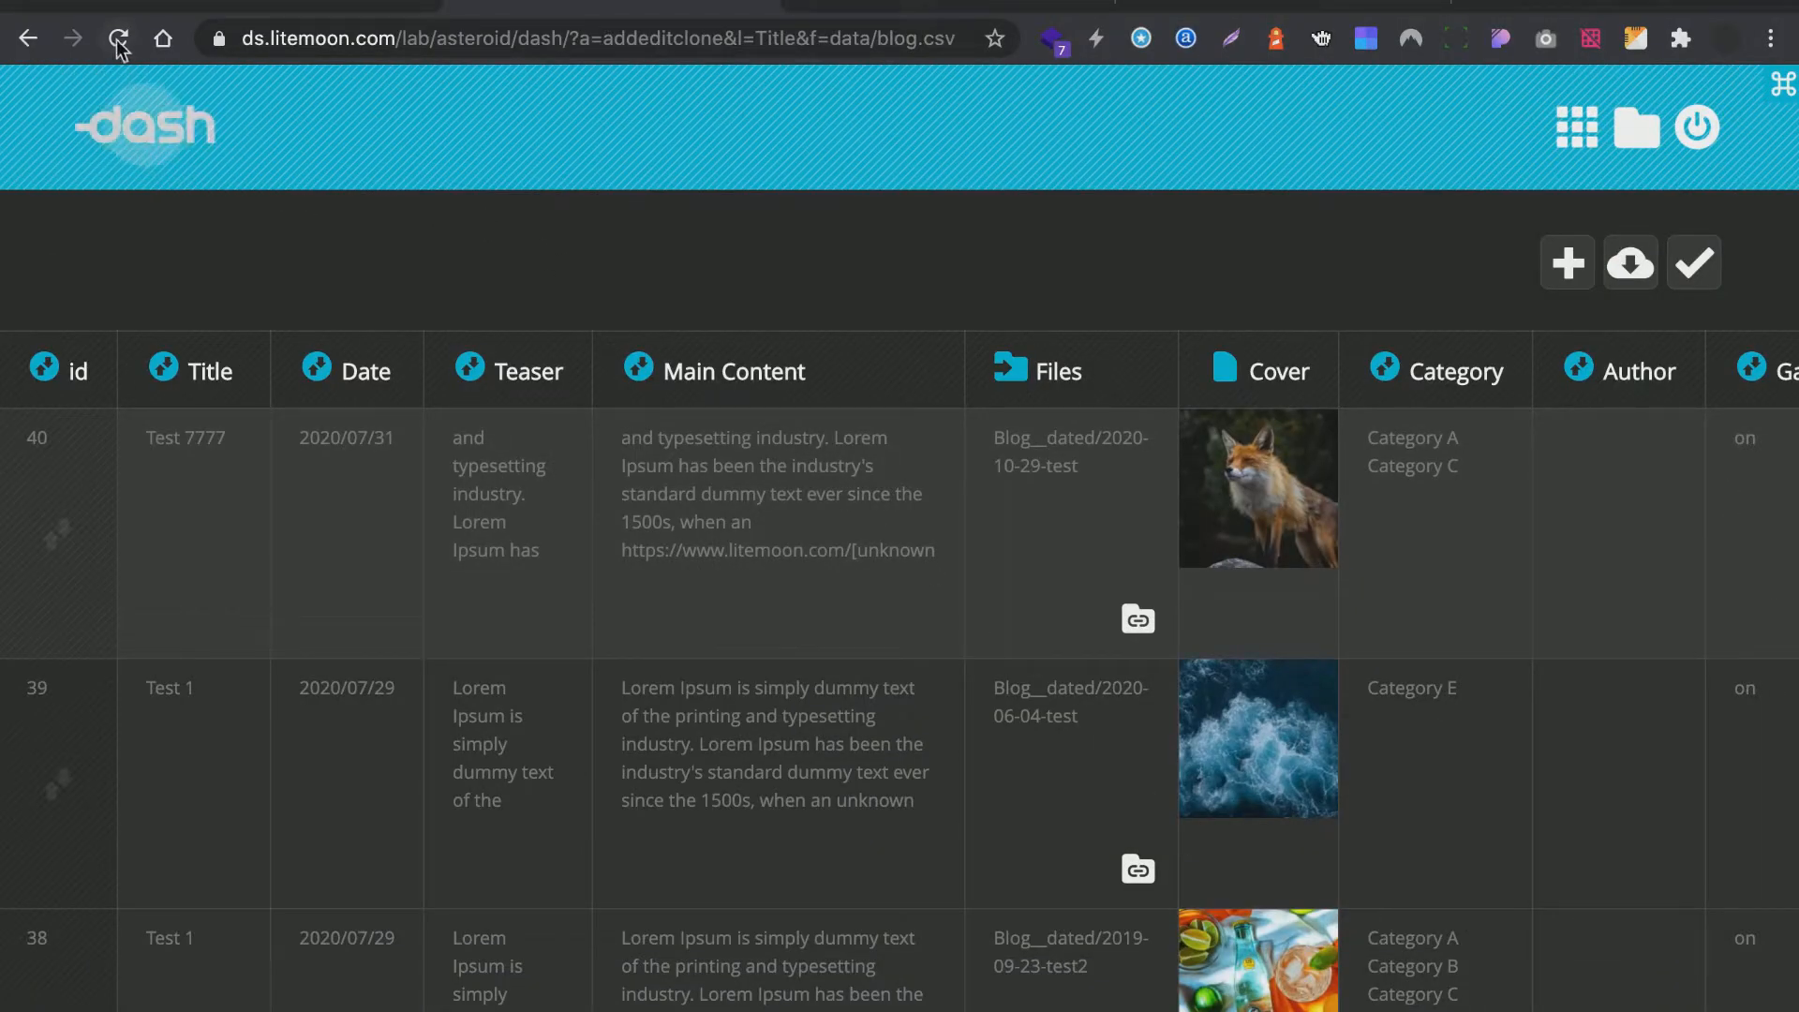
{"action": "left_click", "coordinate": [117, 38]}
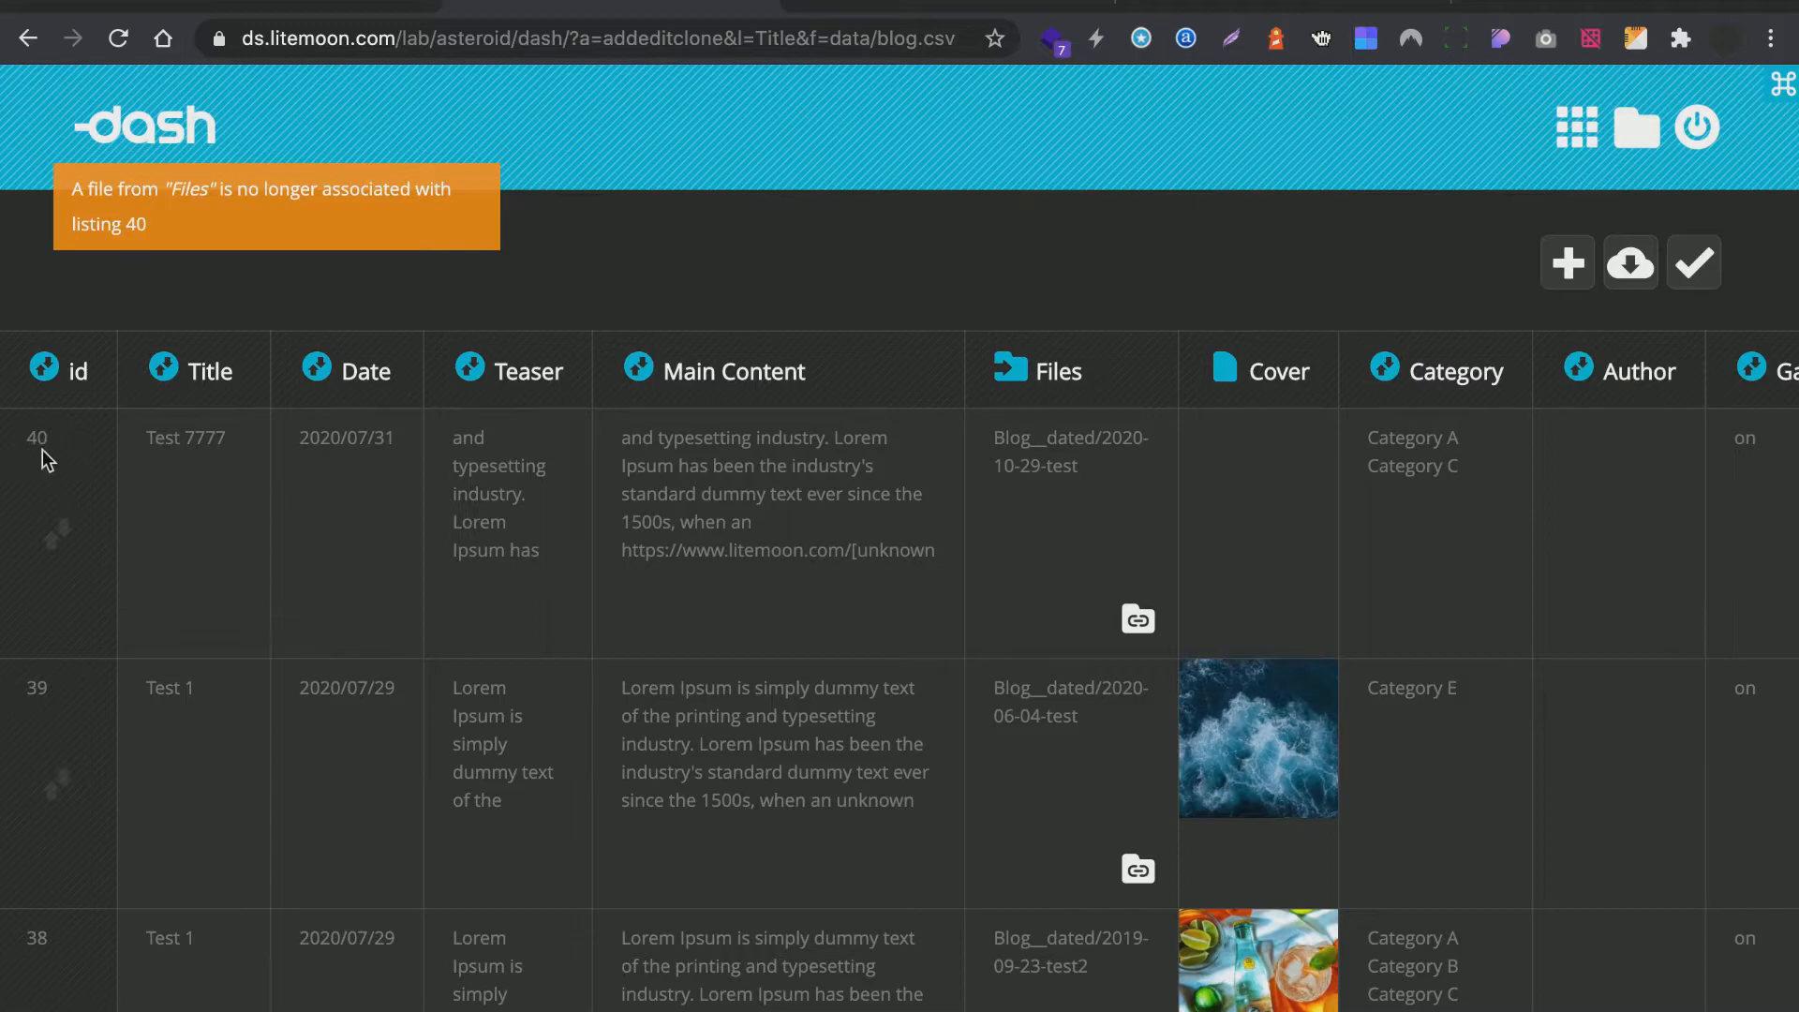
Set listing 40's cover to the fox image and save the table.
{"action": "left_click", "coordinate": [1228, 475]}
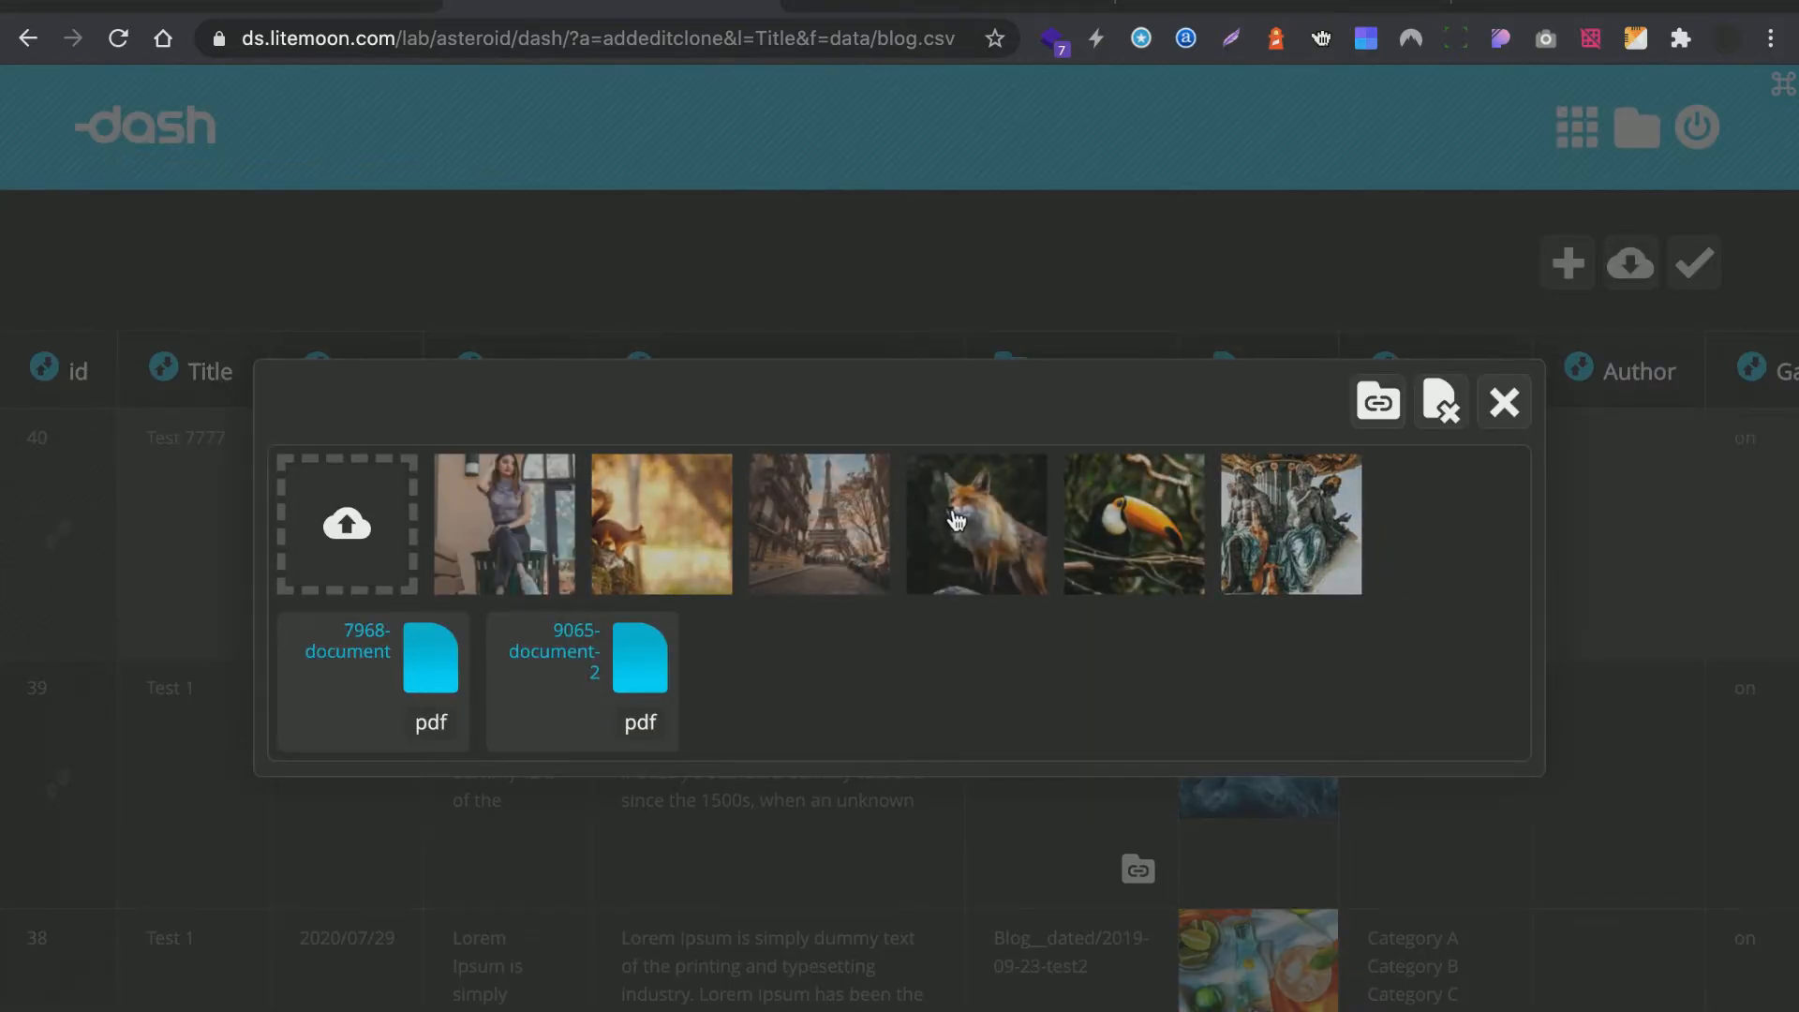
{"action": "left_click", "coordinate": [955, 521]}
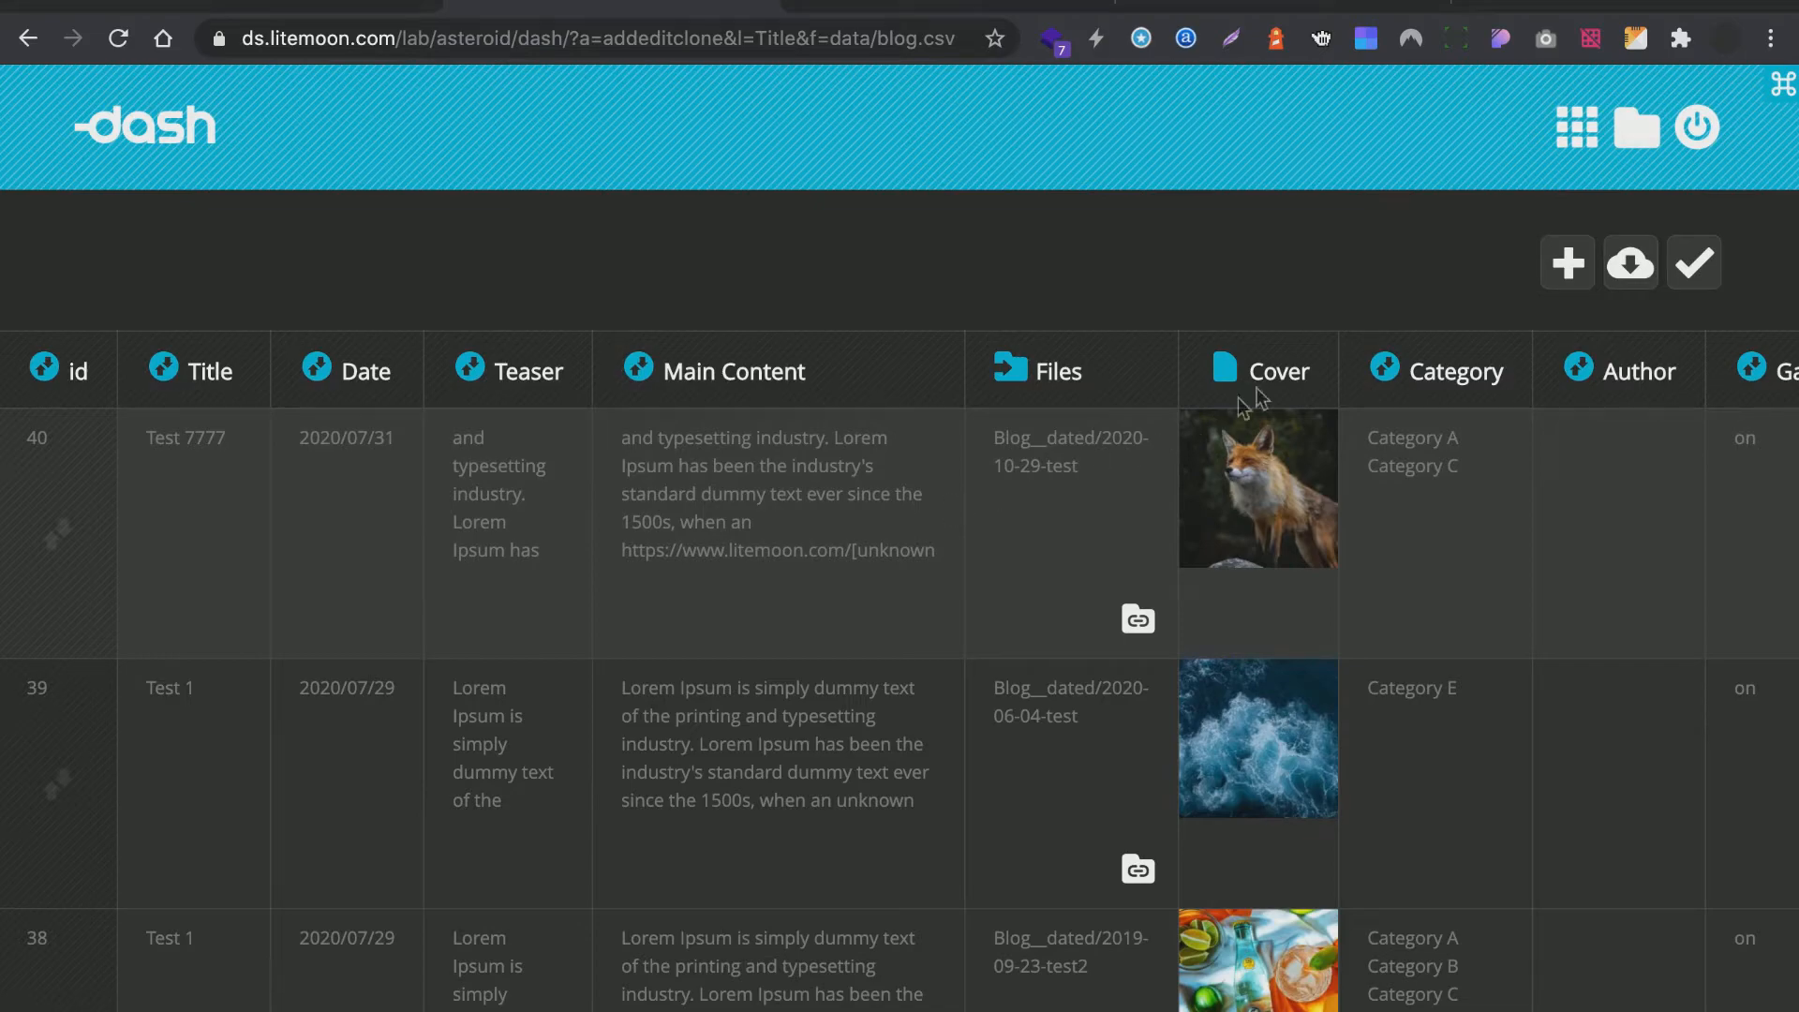
{"action": "left_click", "coordinate": [1677, 273]}
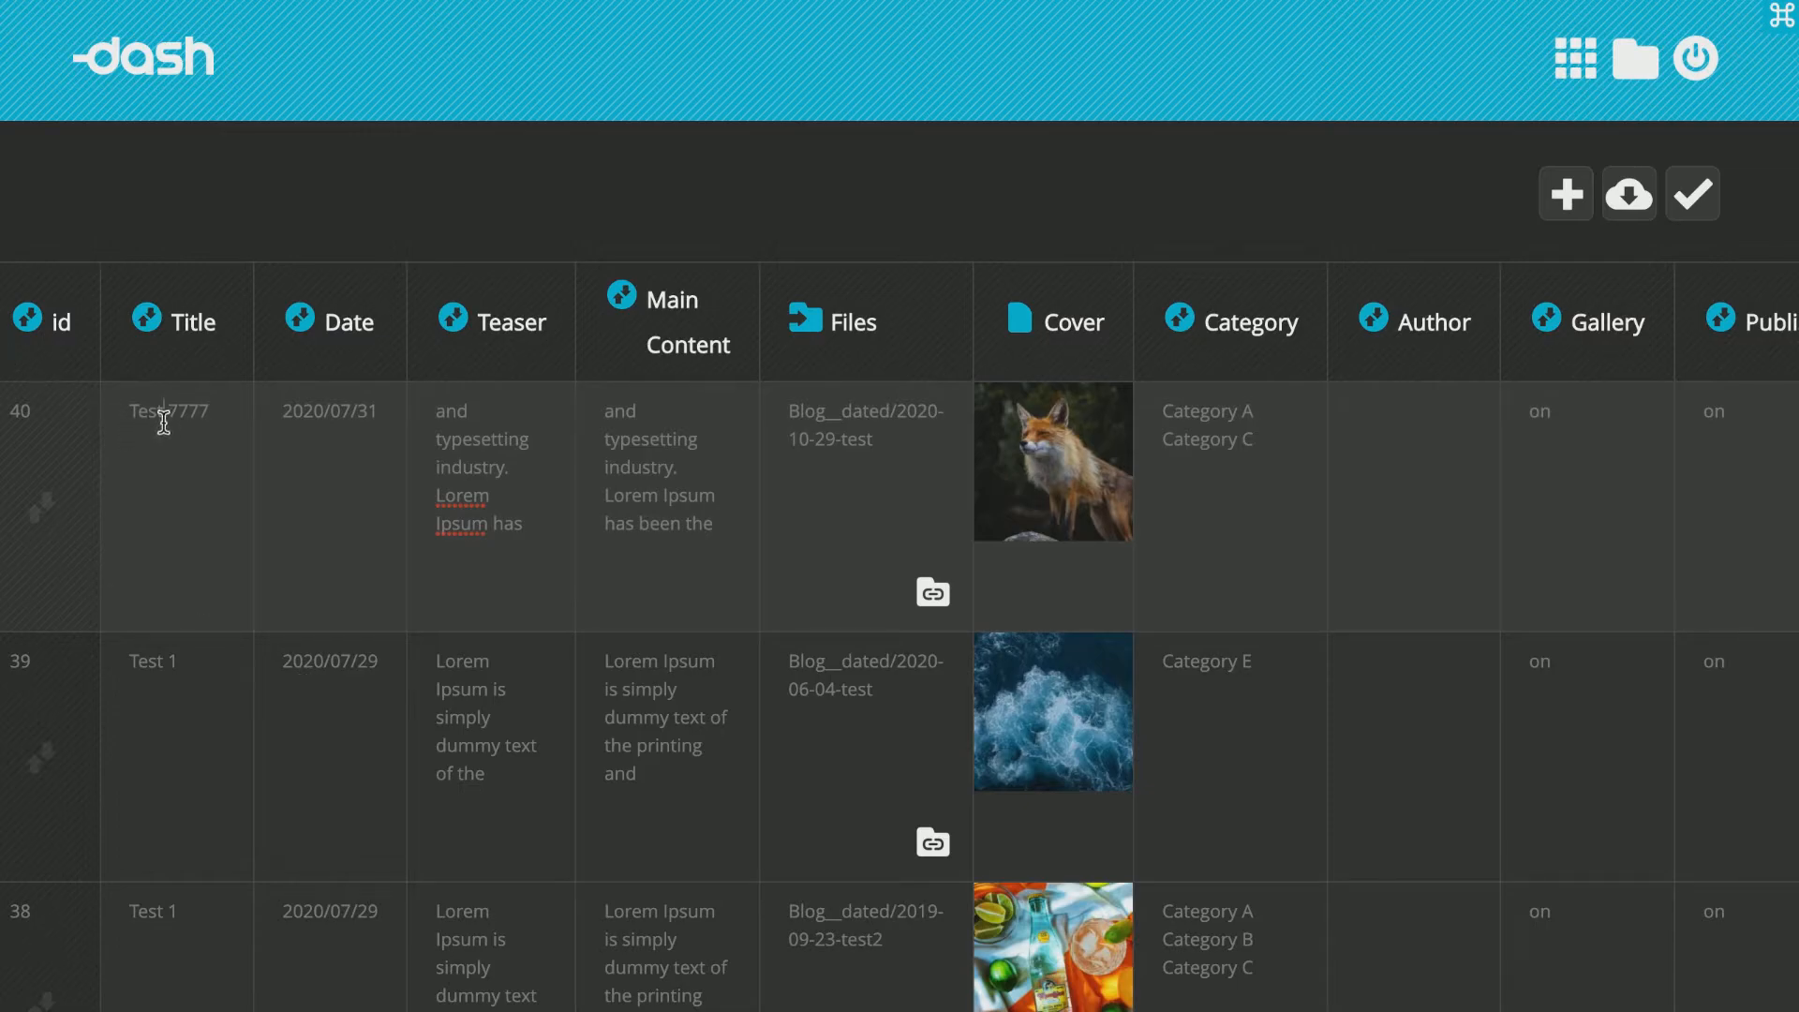
Insert two blank lines after the first paragraph of listing 40's main content.
{"action": "left_click", "coordinate": [163, 424]}
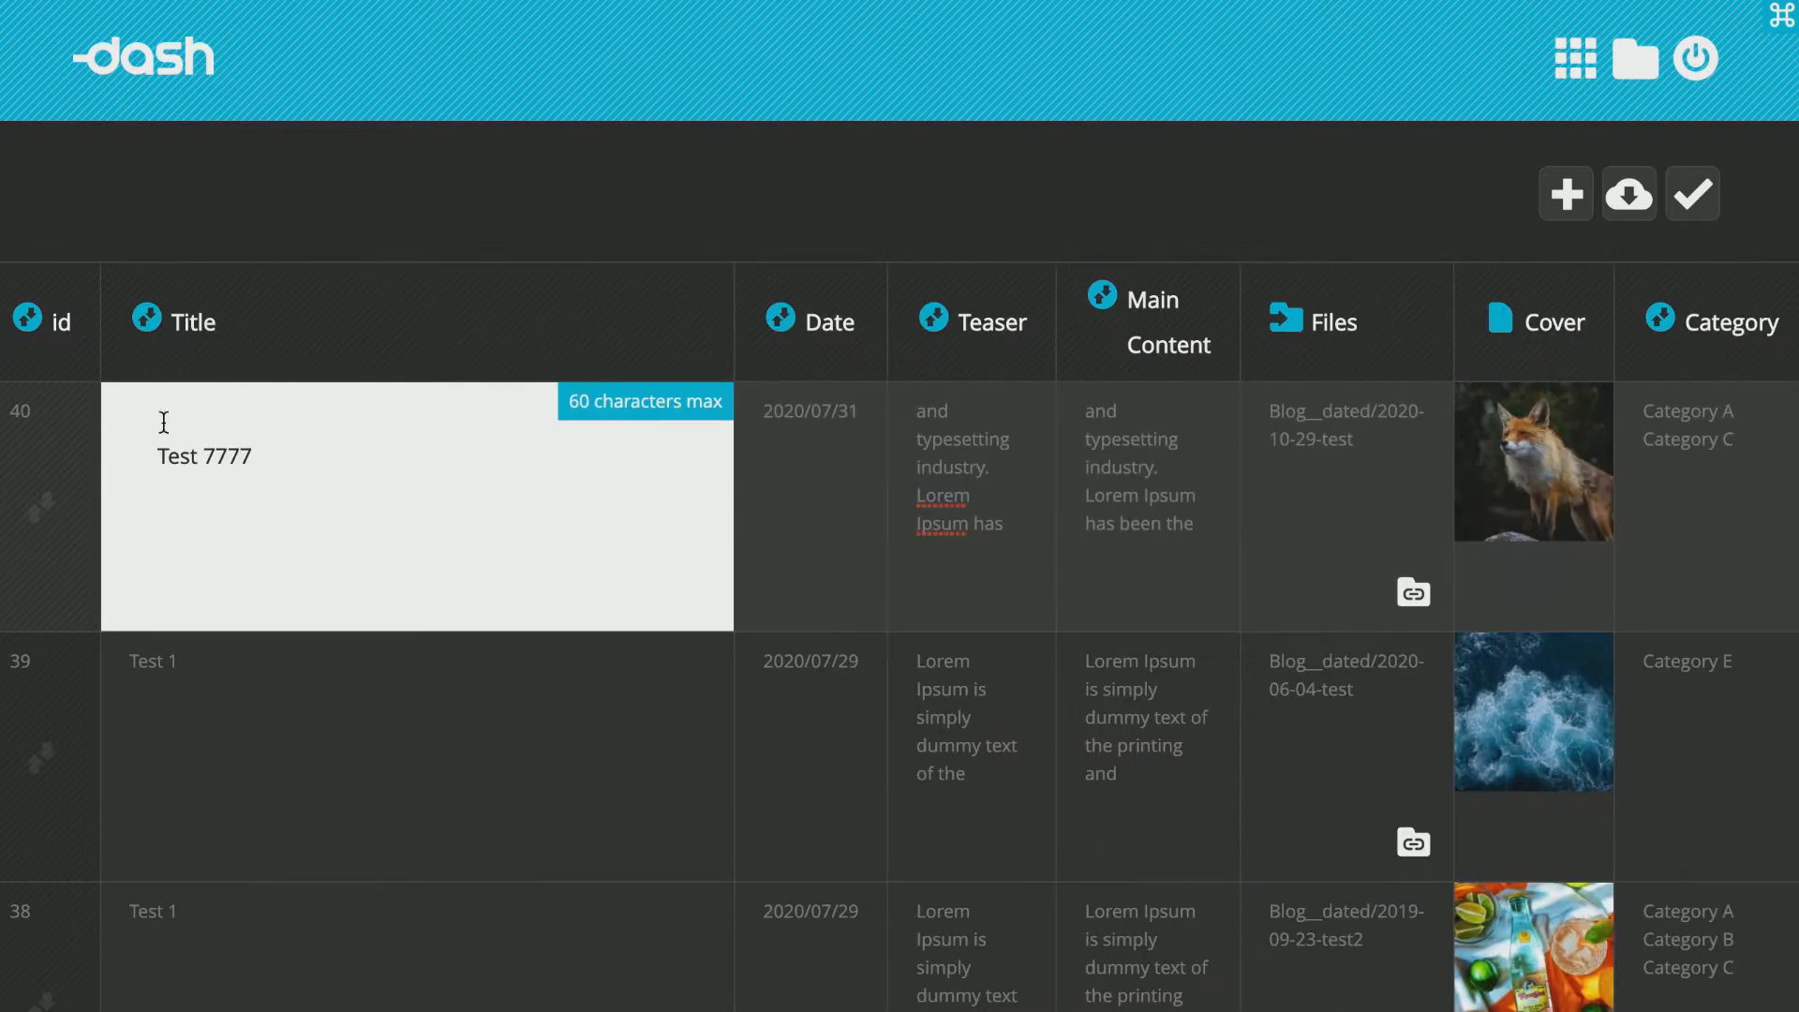
{"action": "left_click", "coordinate": [927, 429]}
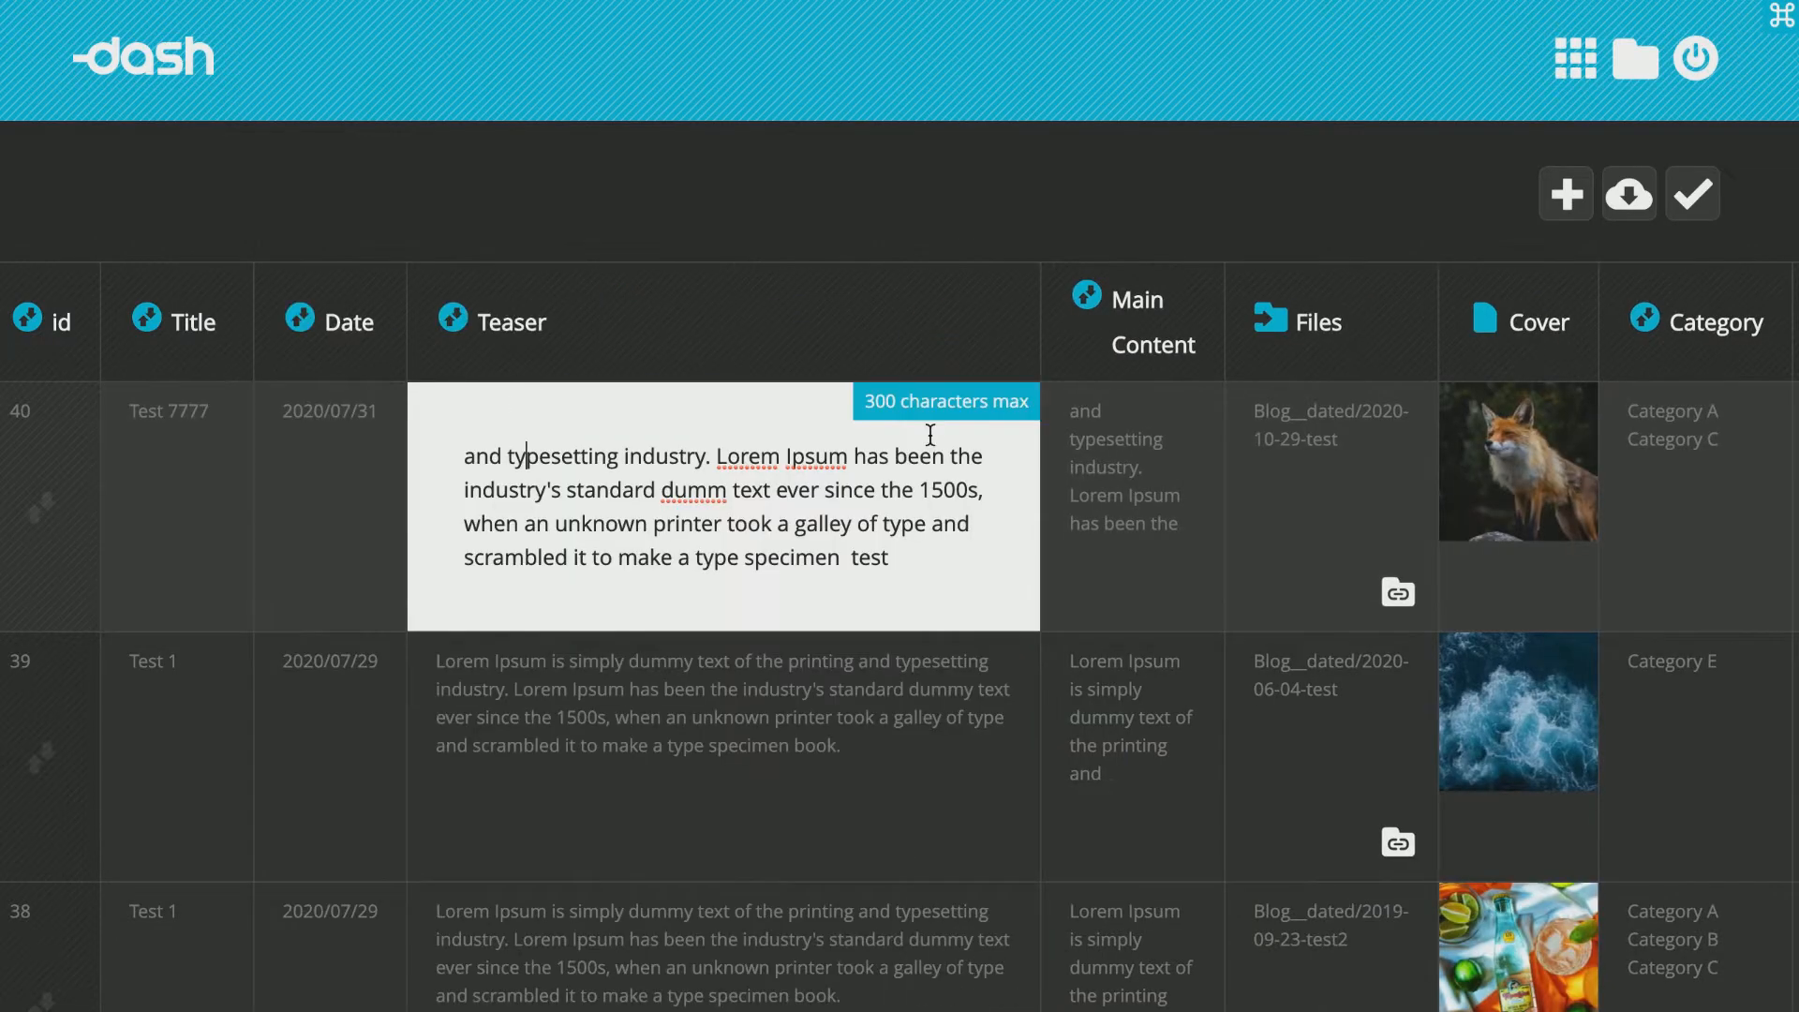
{"action": "left_click", "coordinate": [1115, 430]}
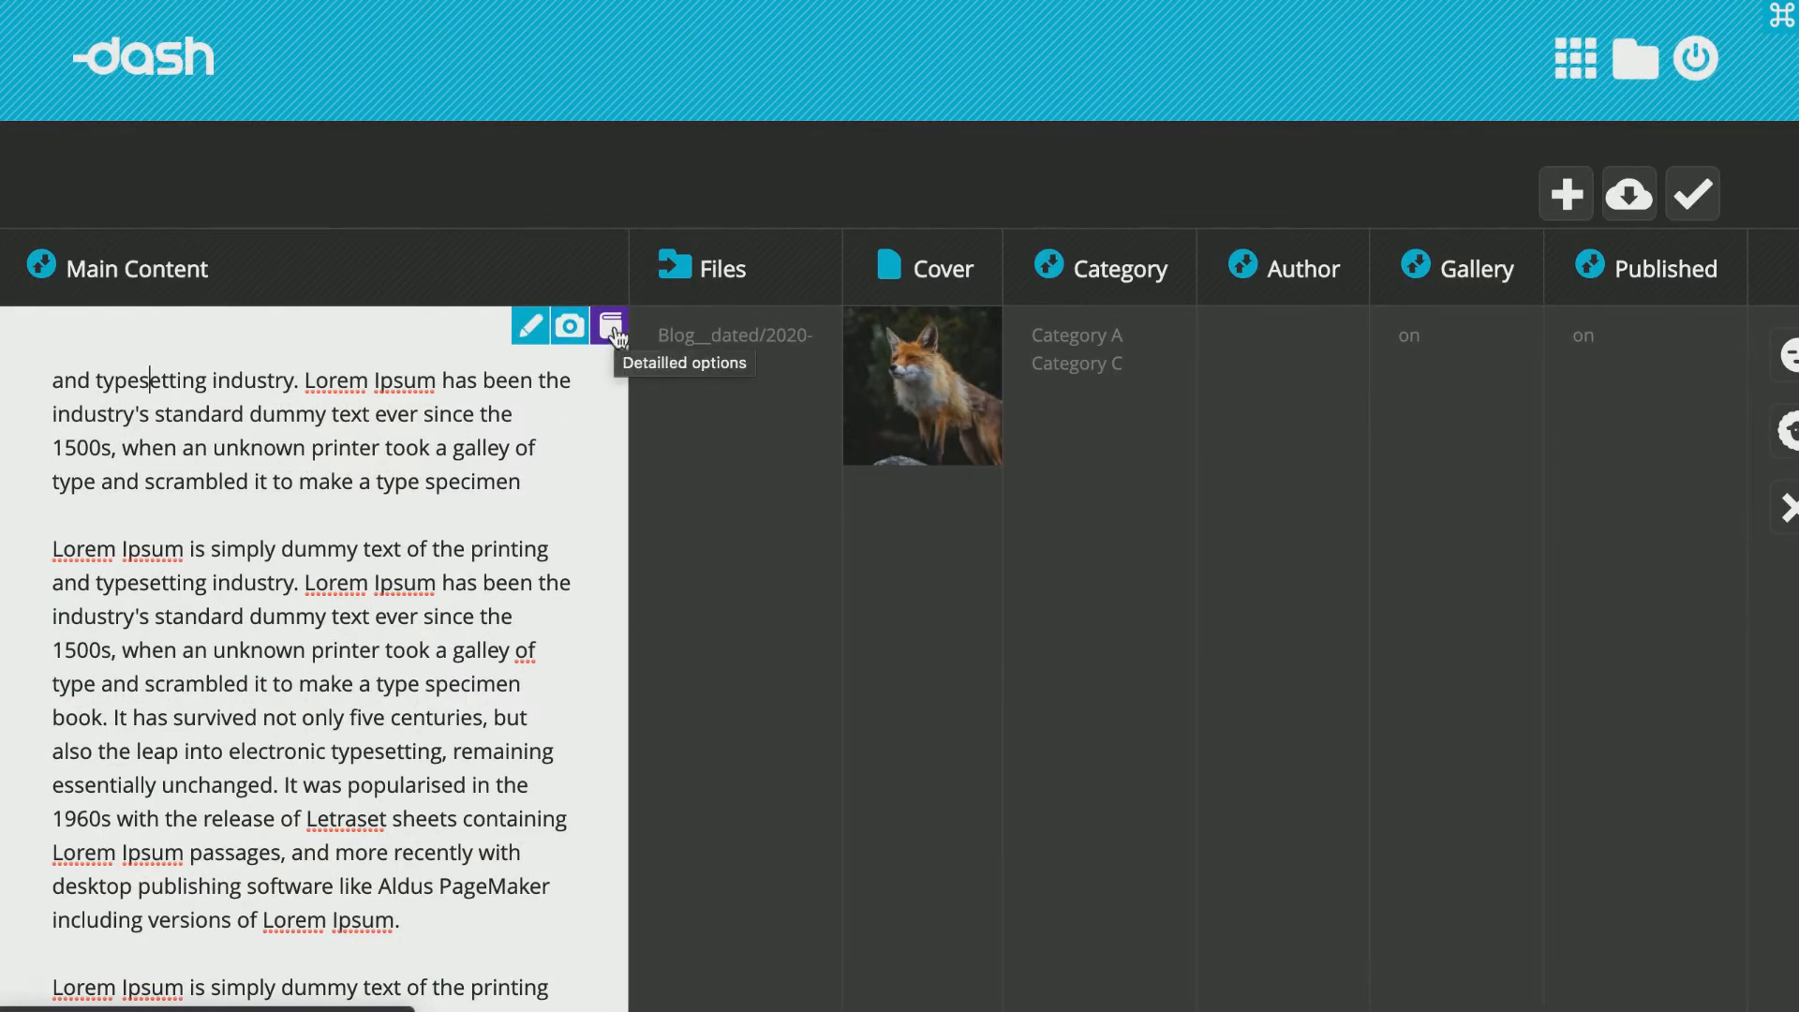
{"action": "left_click", "coordinate": [321, 523]}
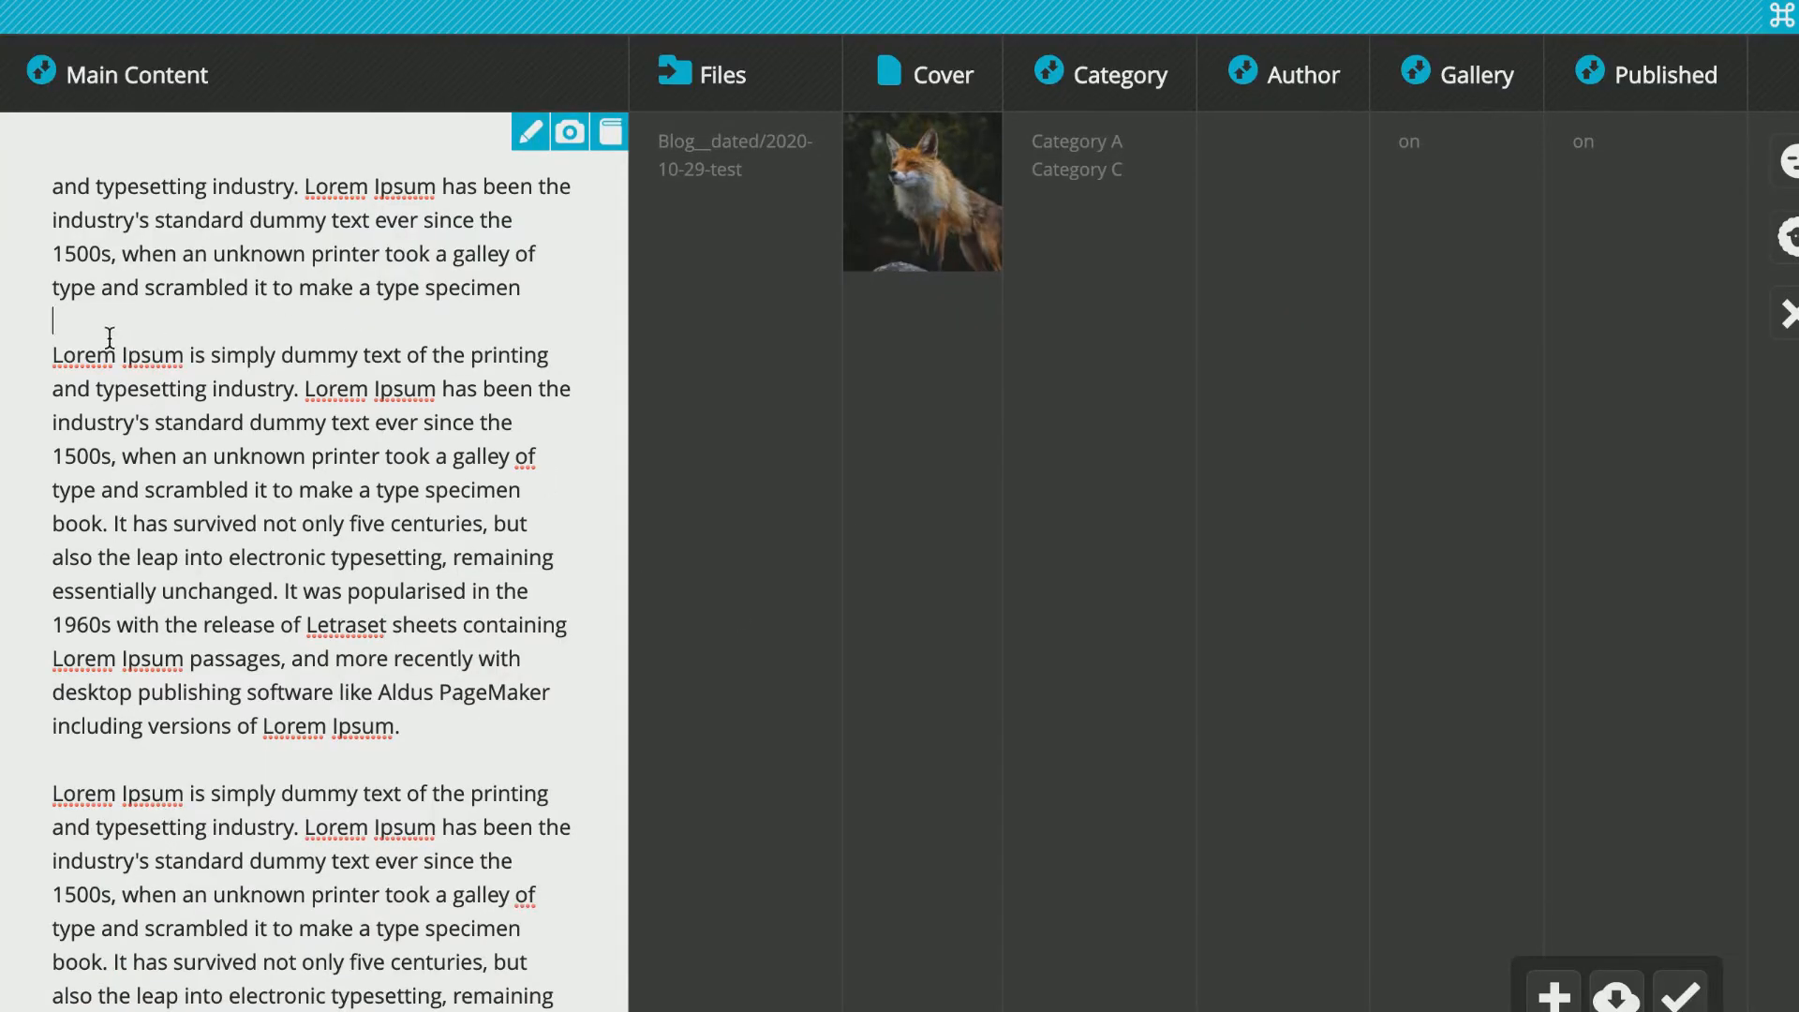
{"action": "key", "text": "Return"}
{"action": "key", "text": "Return"}
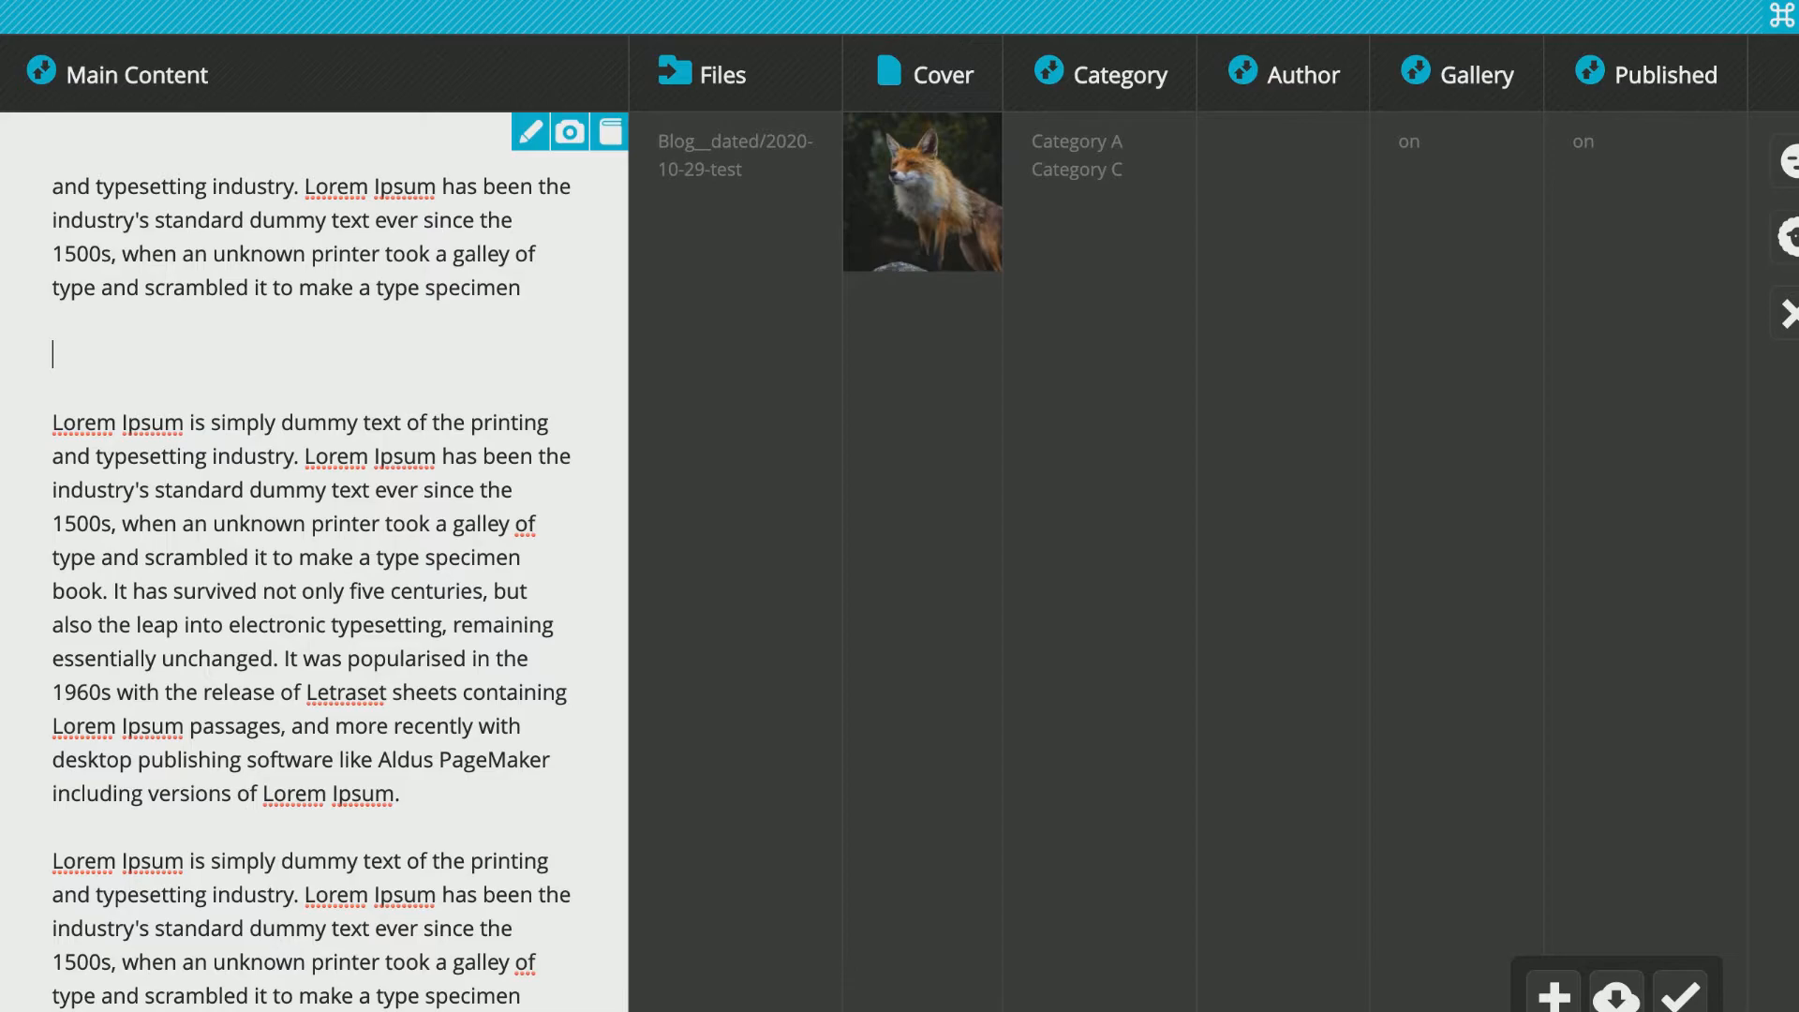
{"action": "type", "text": "https://www.litemoon.com/"}
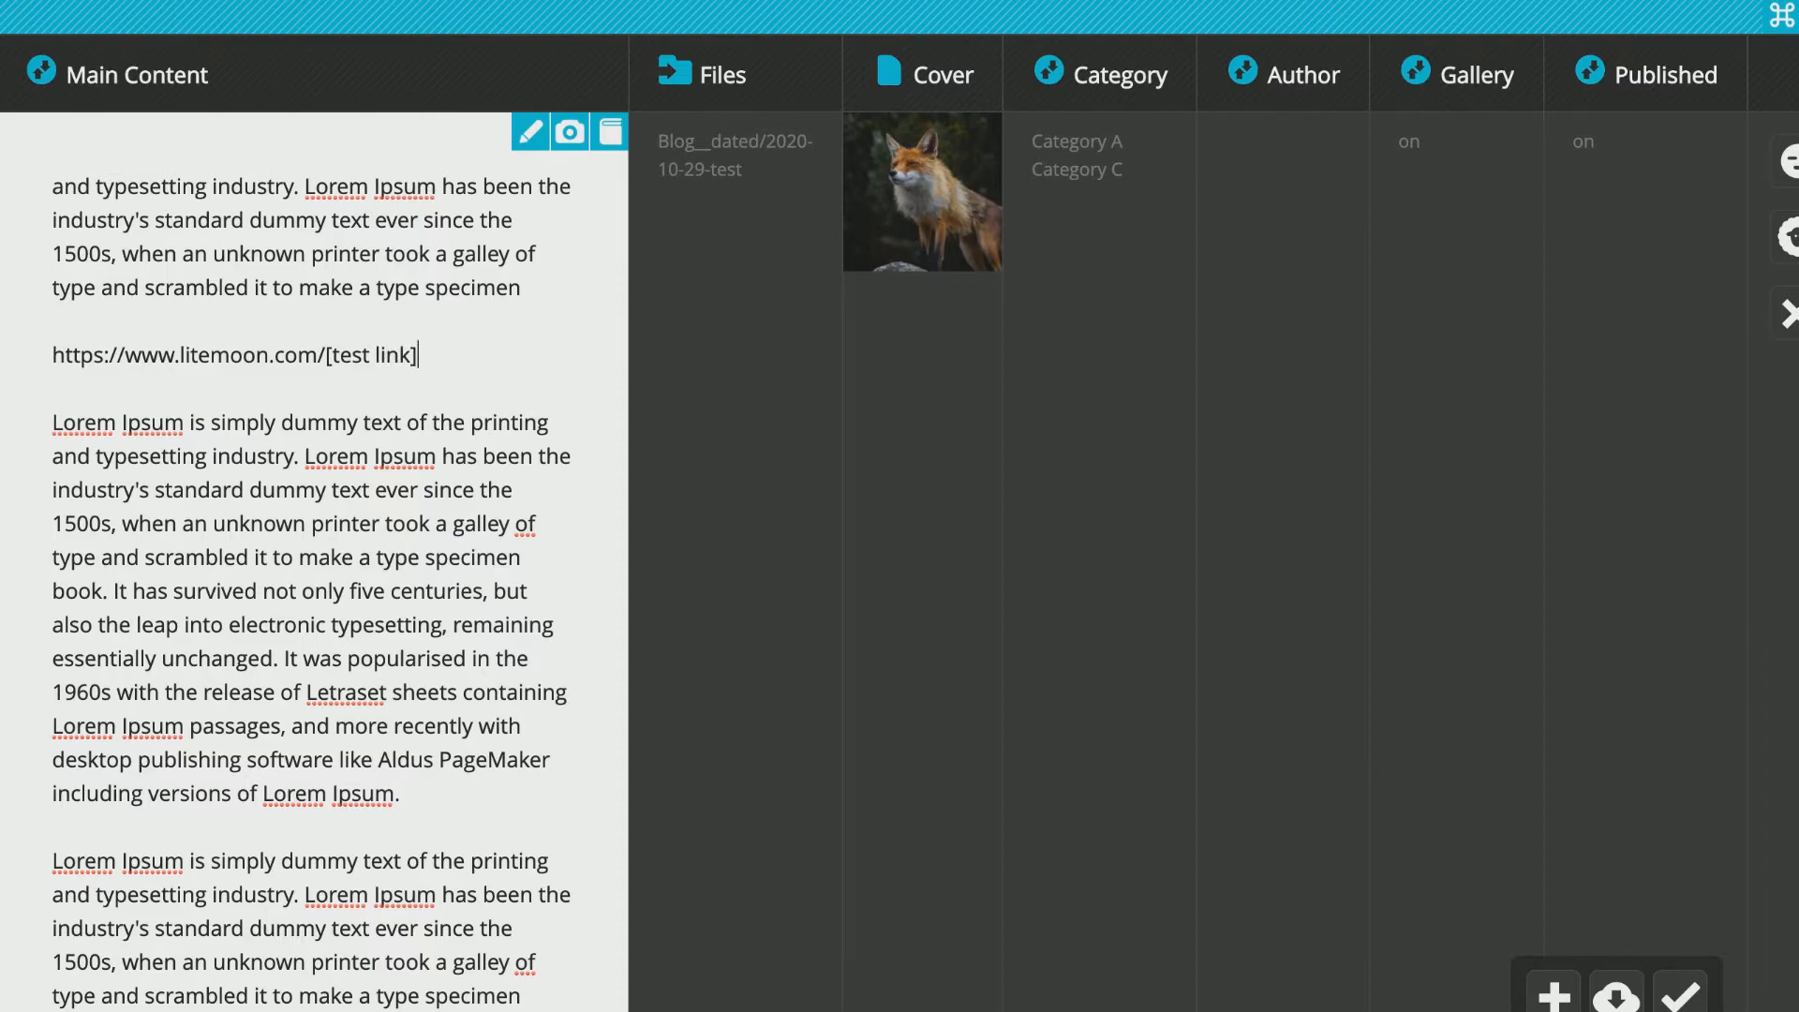
{"action": "scroll", "coordinate": [581, 340], "scroll_direction": "up", "scroll_amount": 3}
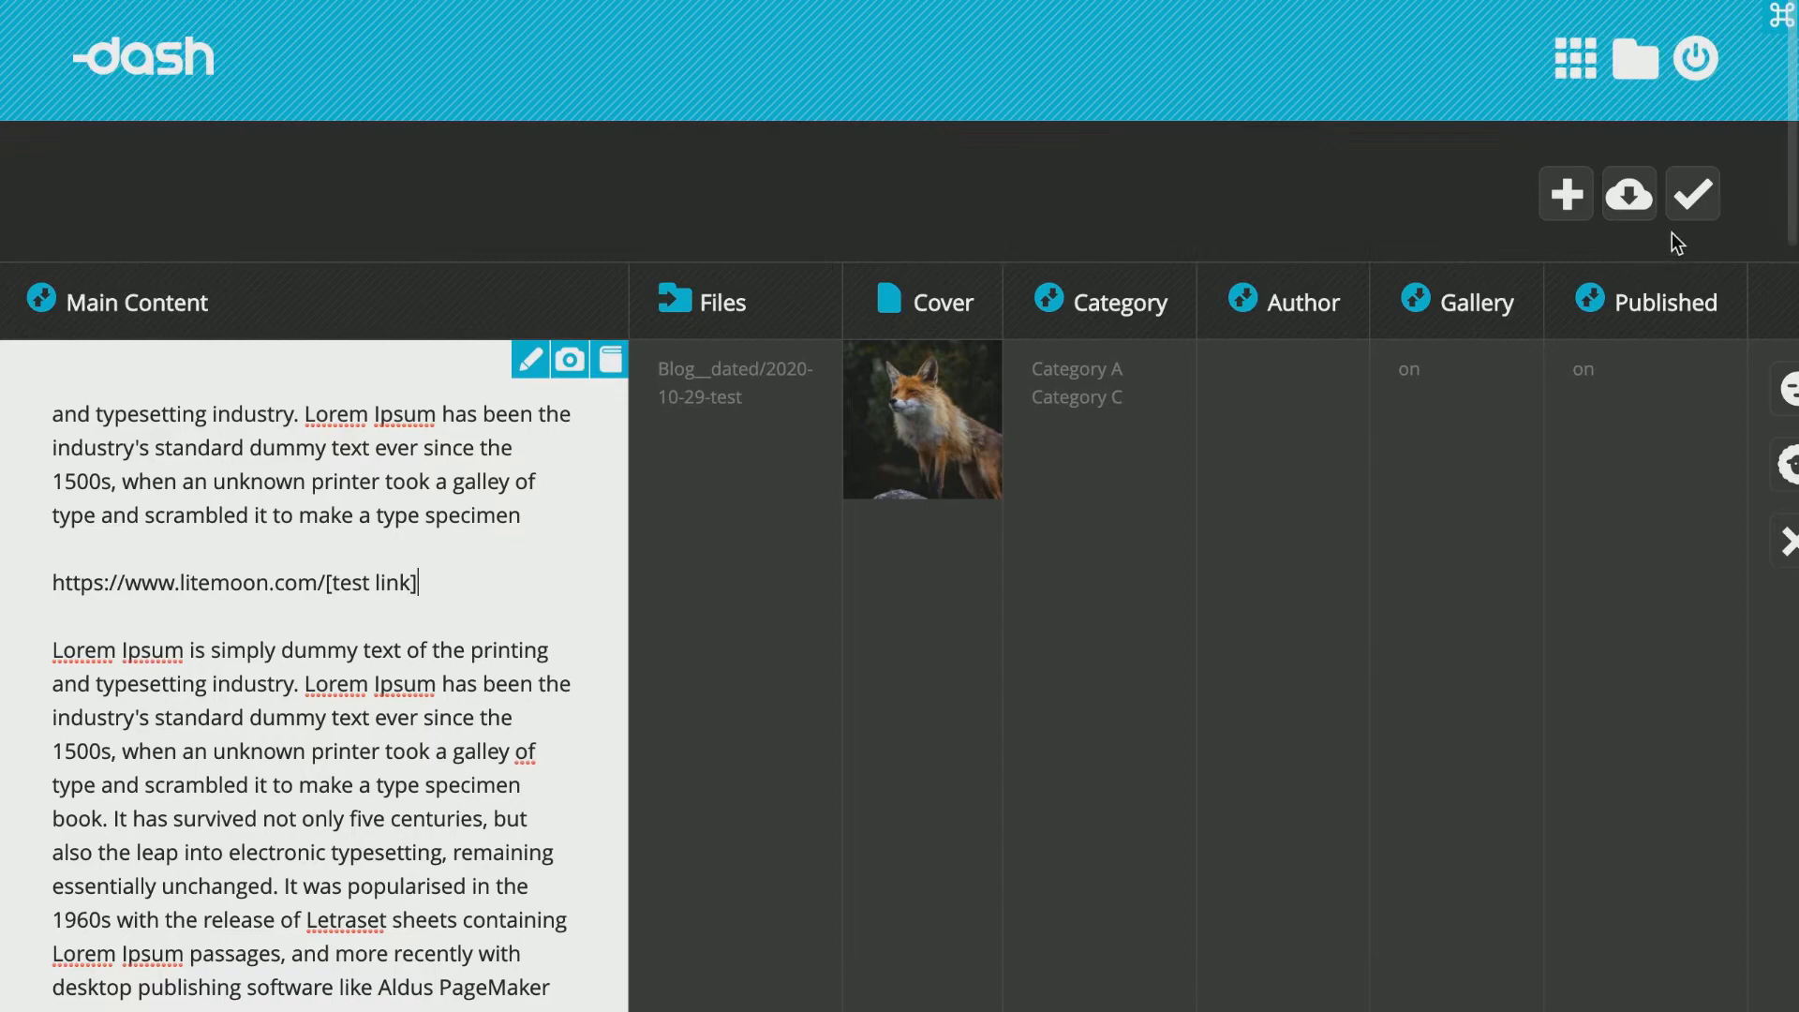
{"action": "left_click", "coordinate": [1685, 214]}
Preview listing 40 and follow its test link.
{"action": "scroll", "coordinate": [1743, 402], "scroll_direction": "right", "scroll_amount": 1}
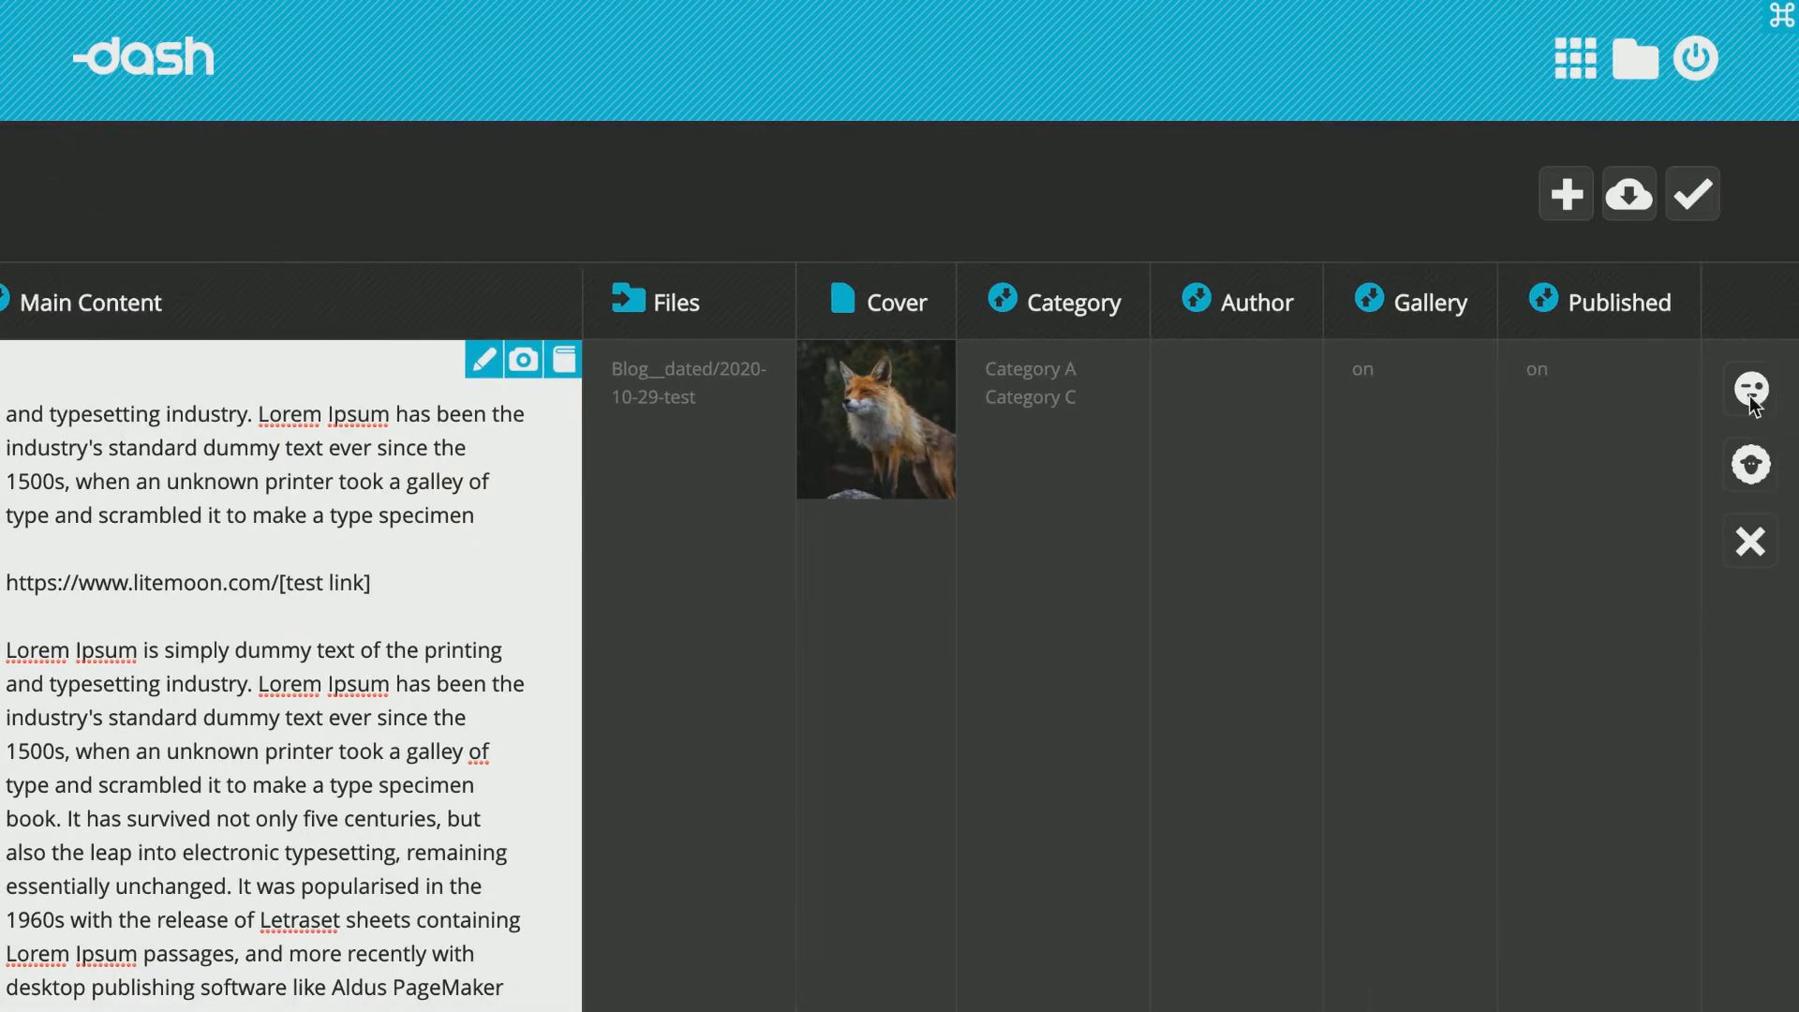
{"action": "left_click", "coordinate": [1752, 390]}
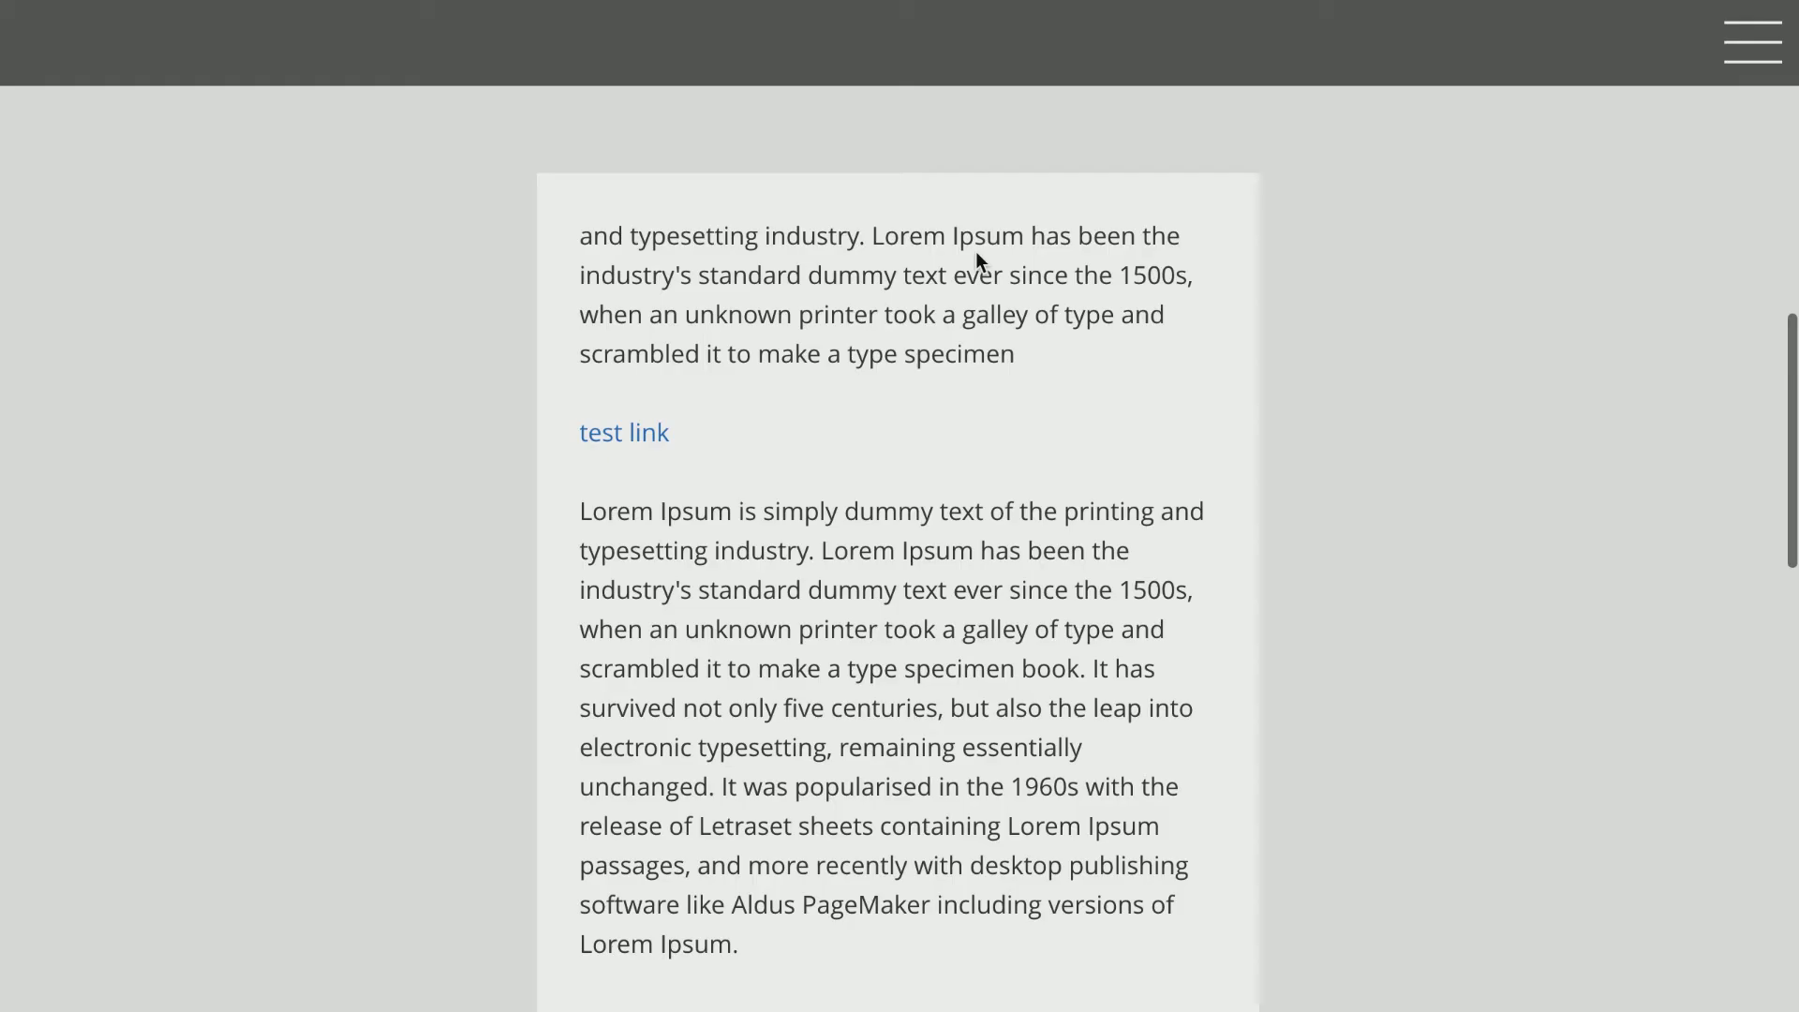
{"action": "left_click", "coordinate": [645, 434]}
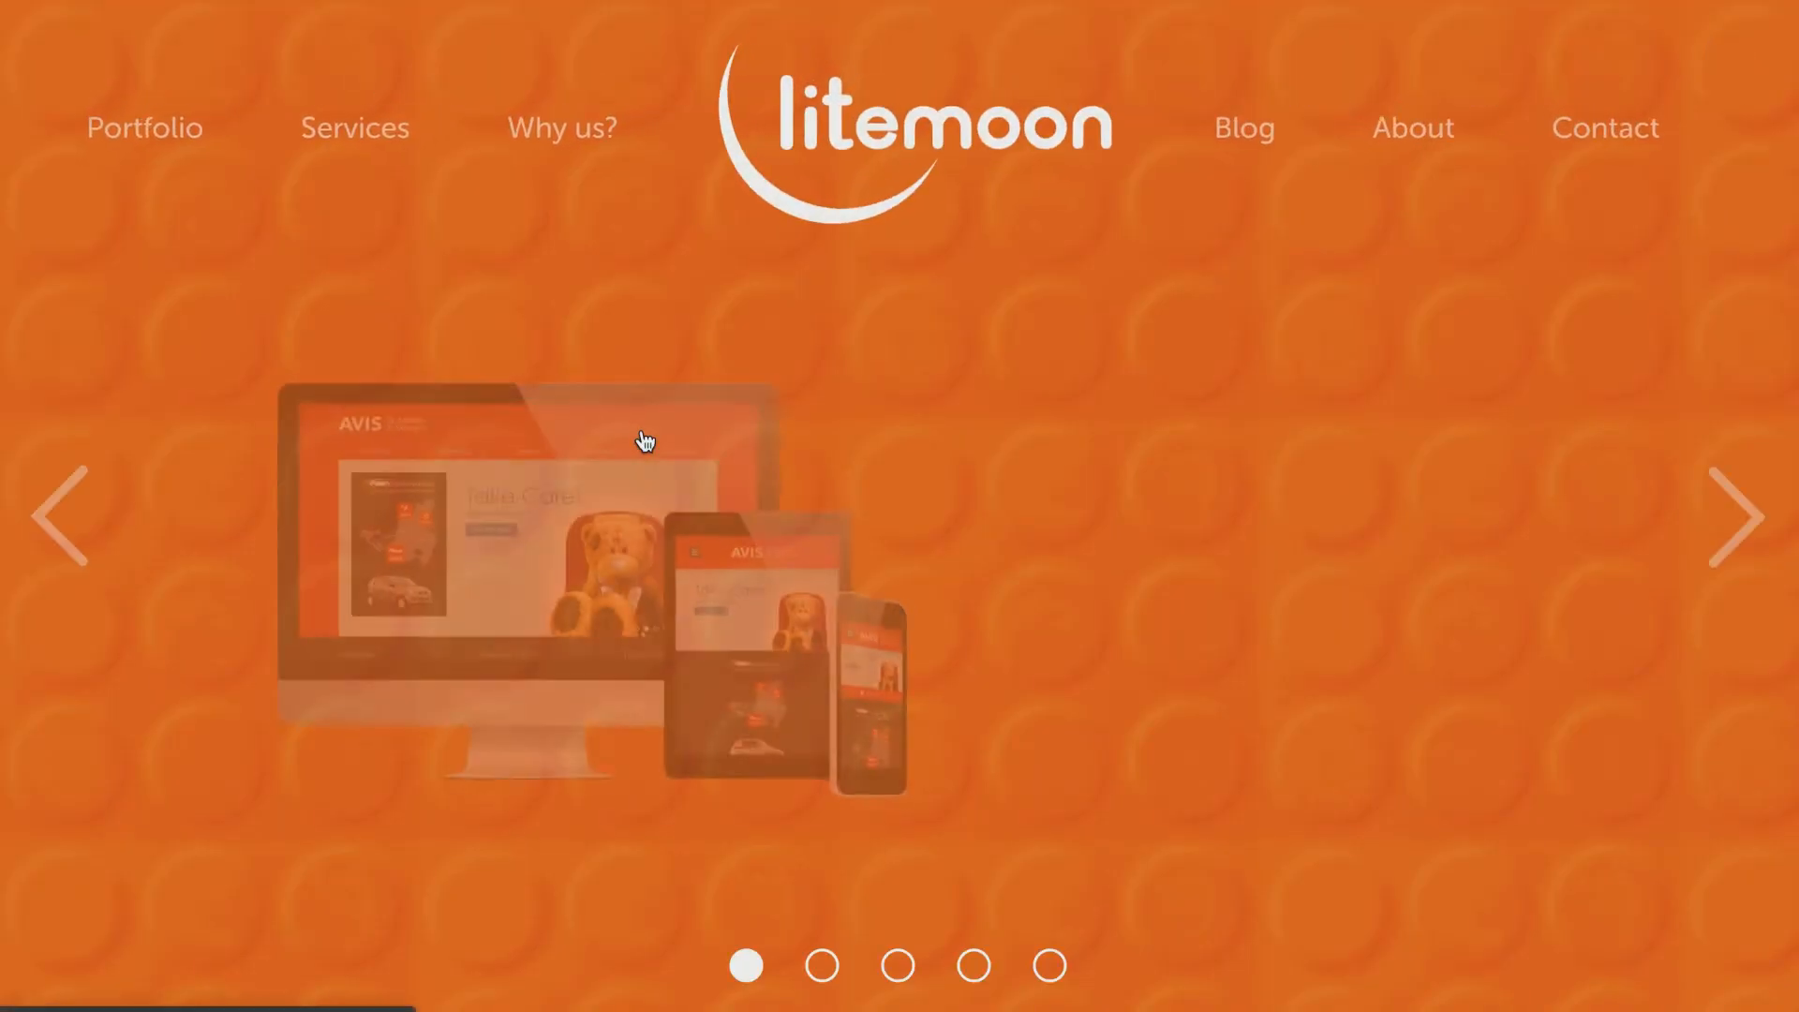
{"action": "type", "text": "bol"}
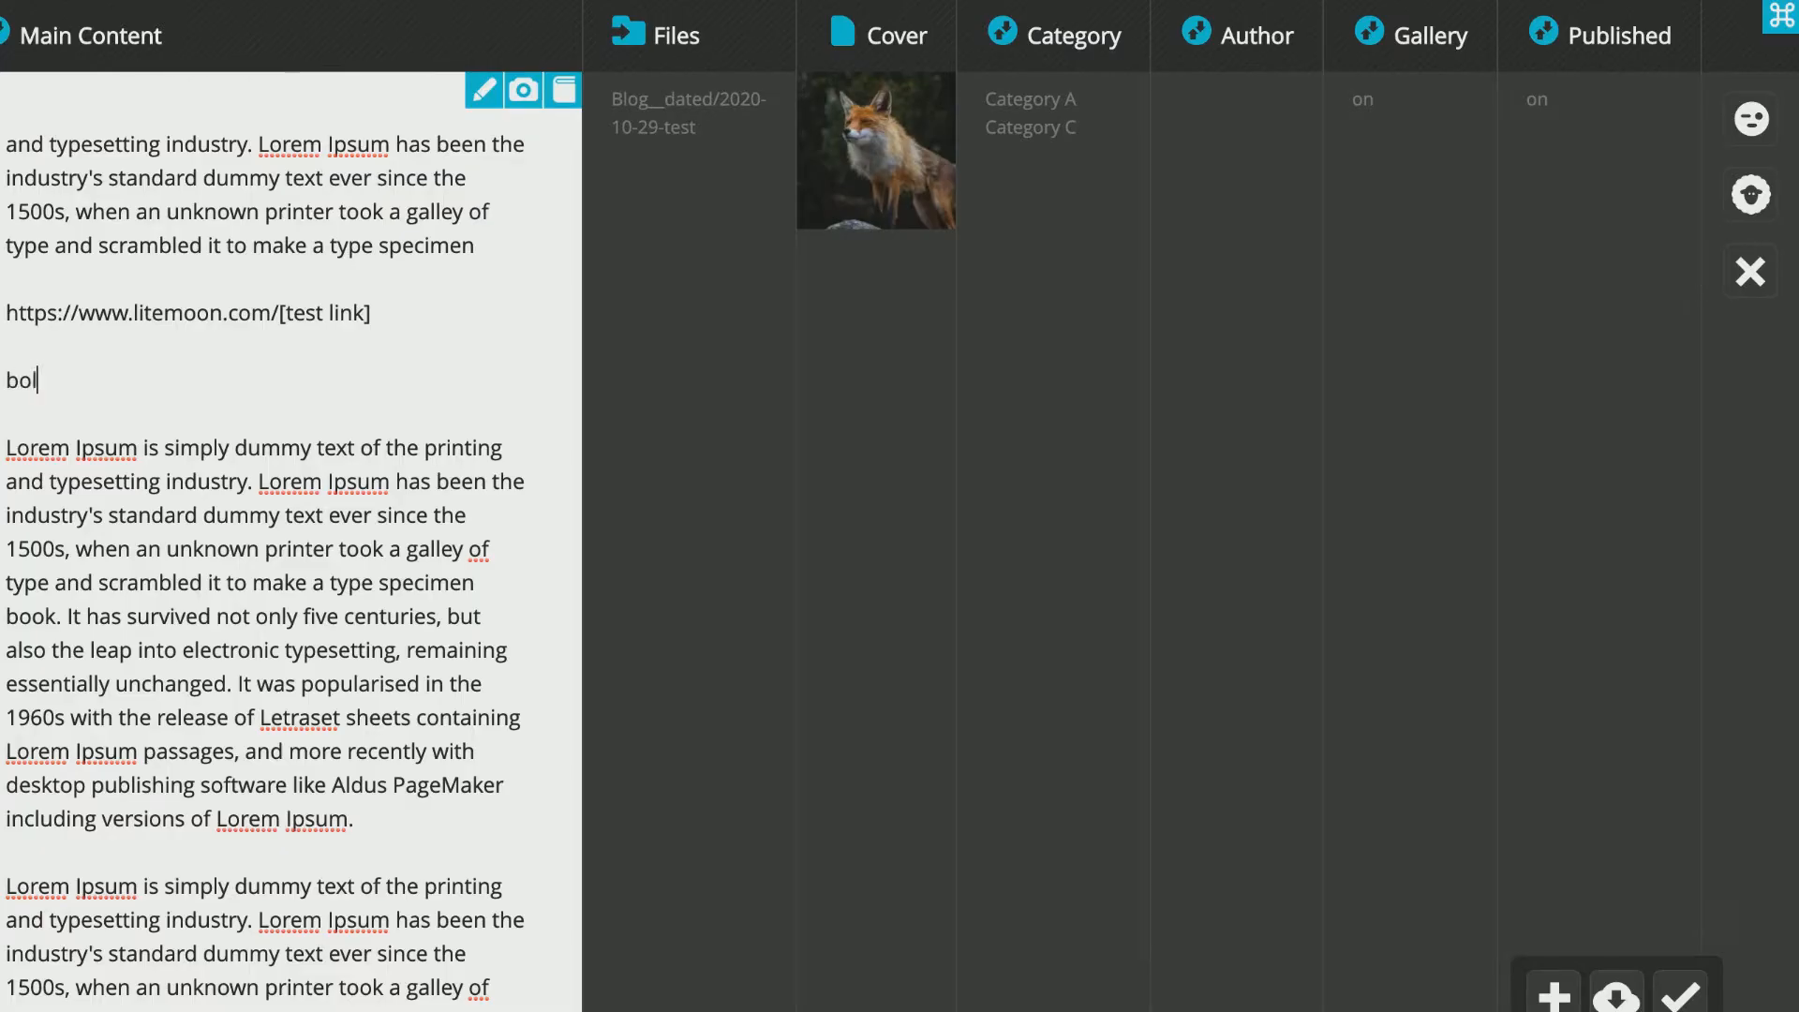
{"action": "type", "text": "d[something"}
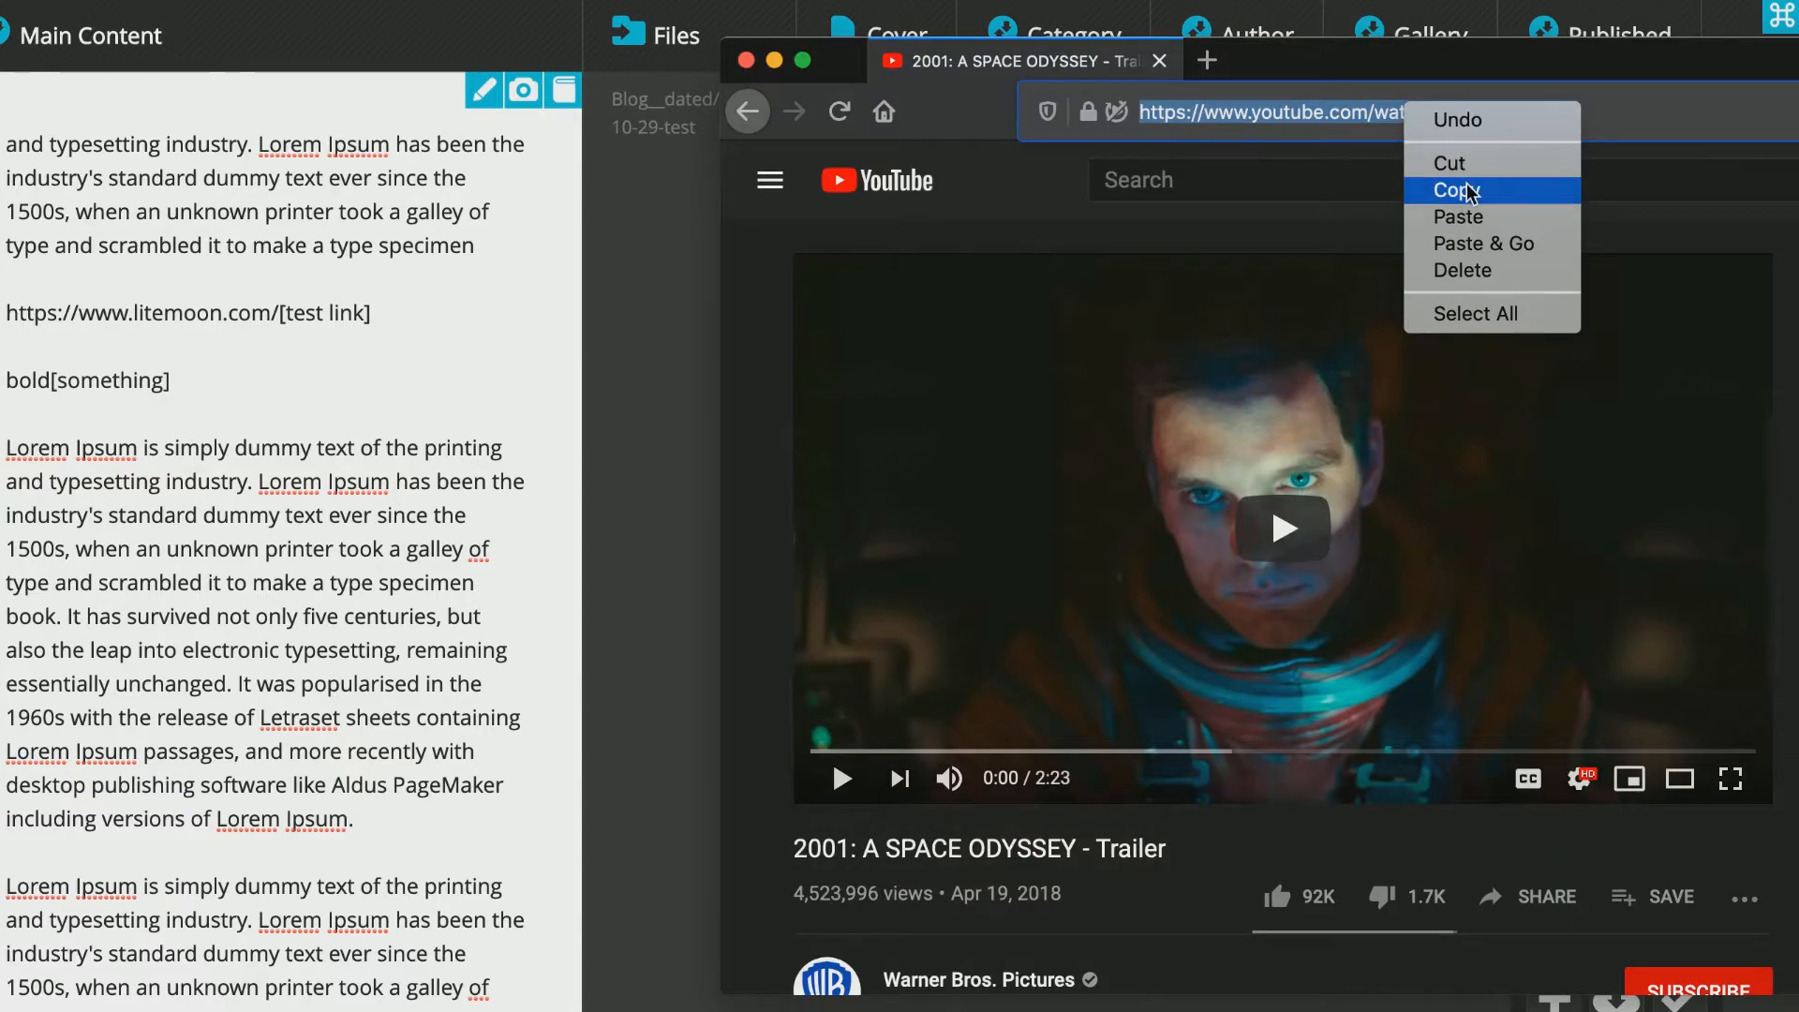
{"action": "left_click", "coordinate": [1569, 187]}
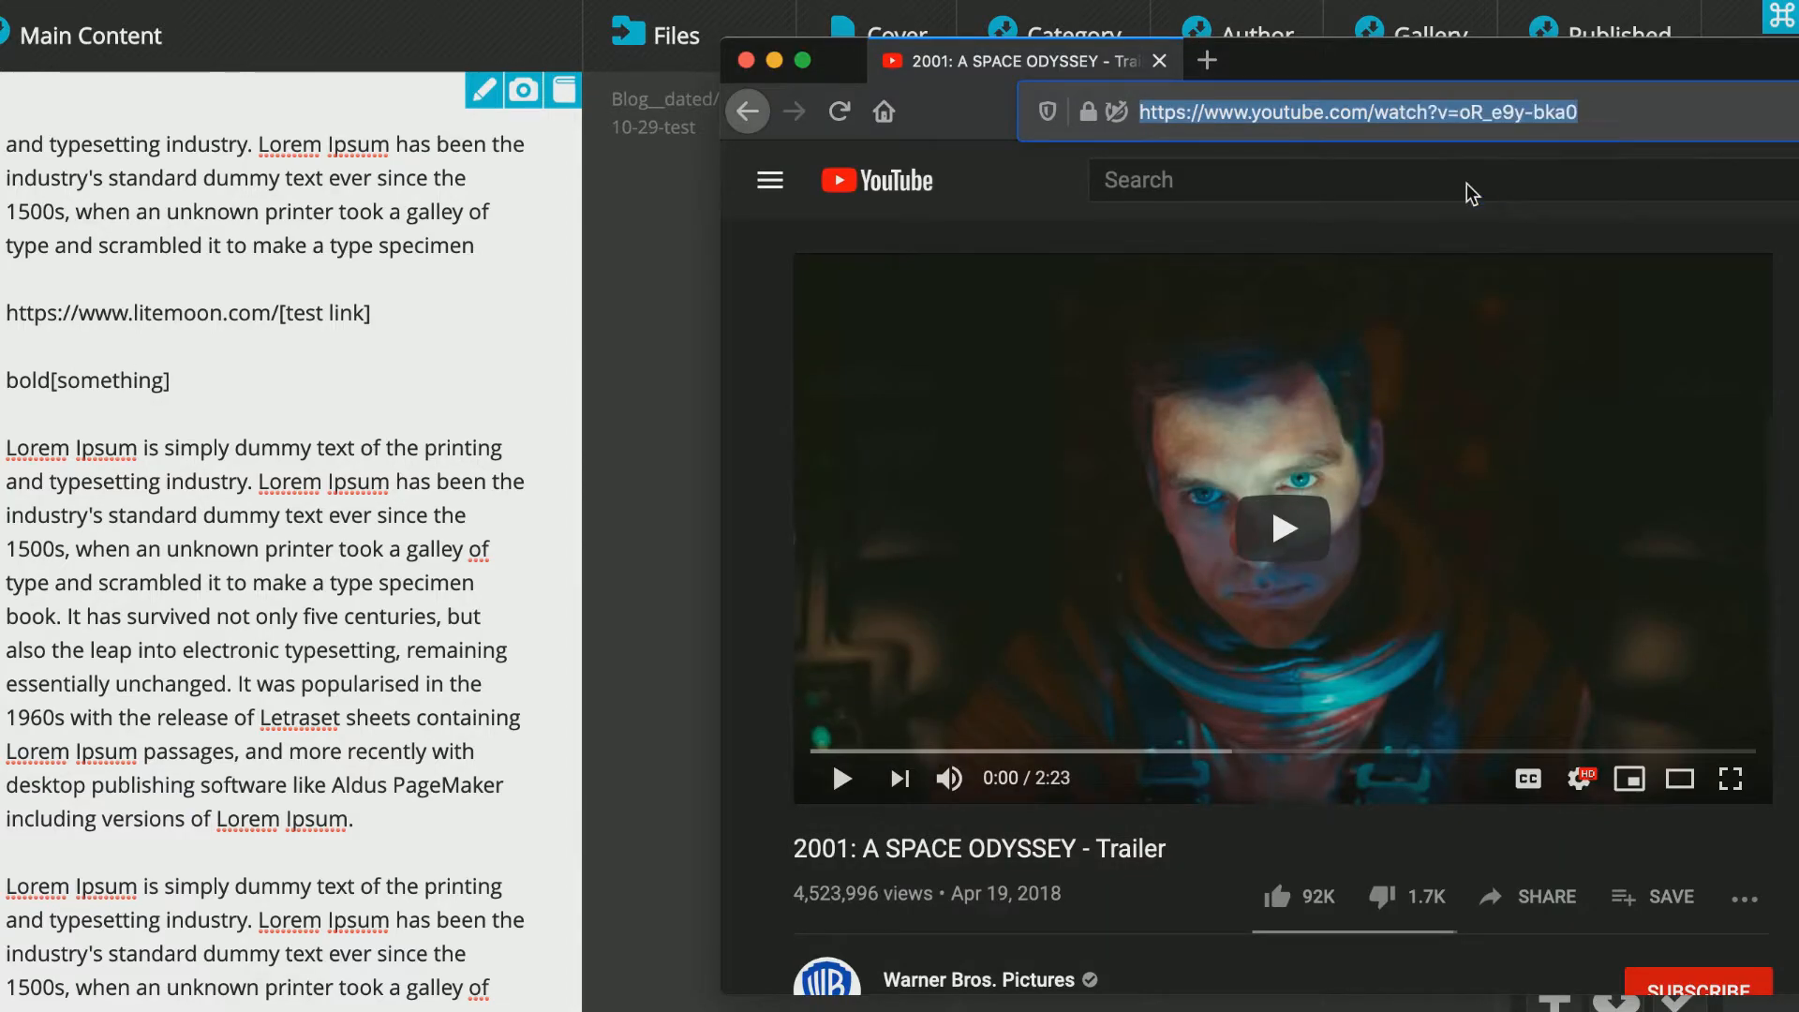
{"action": "left_click", "coordinate": [685, 245]}
{"action": "key", "text": "Return"}
{"action": "key", "text": "Return"}
{"action": "type", "text": "youtube"}
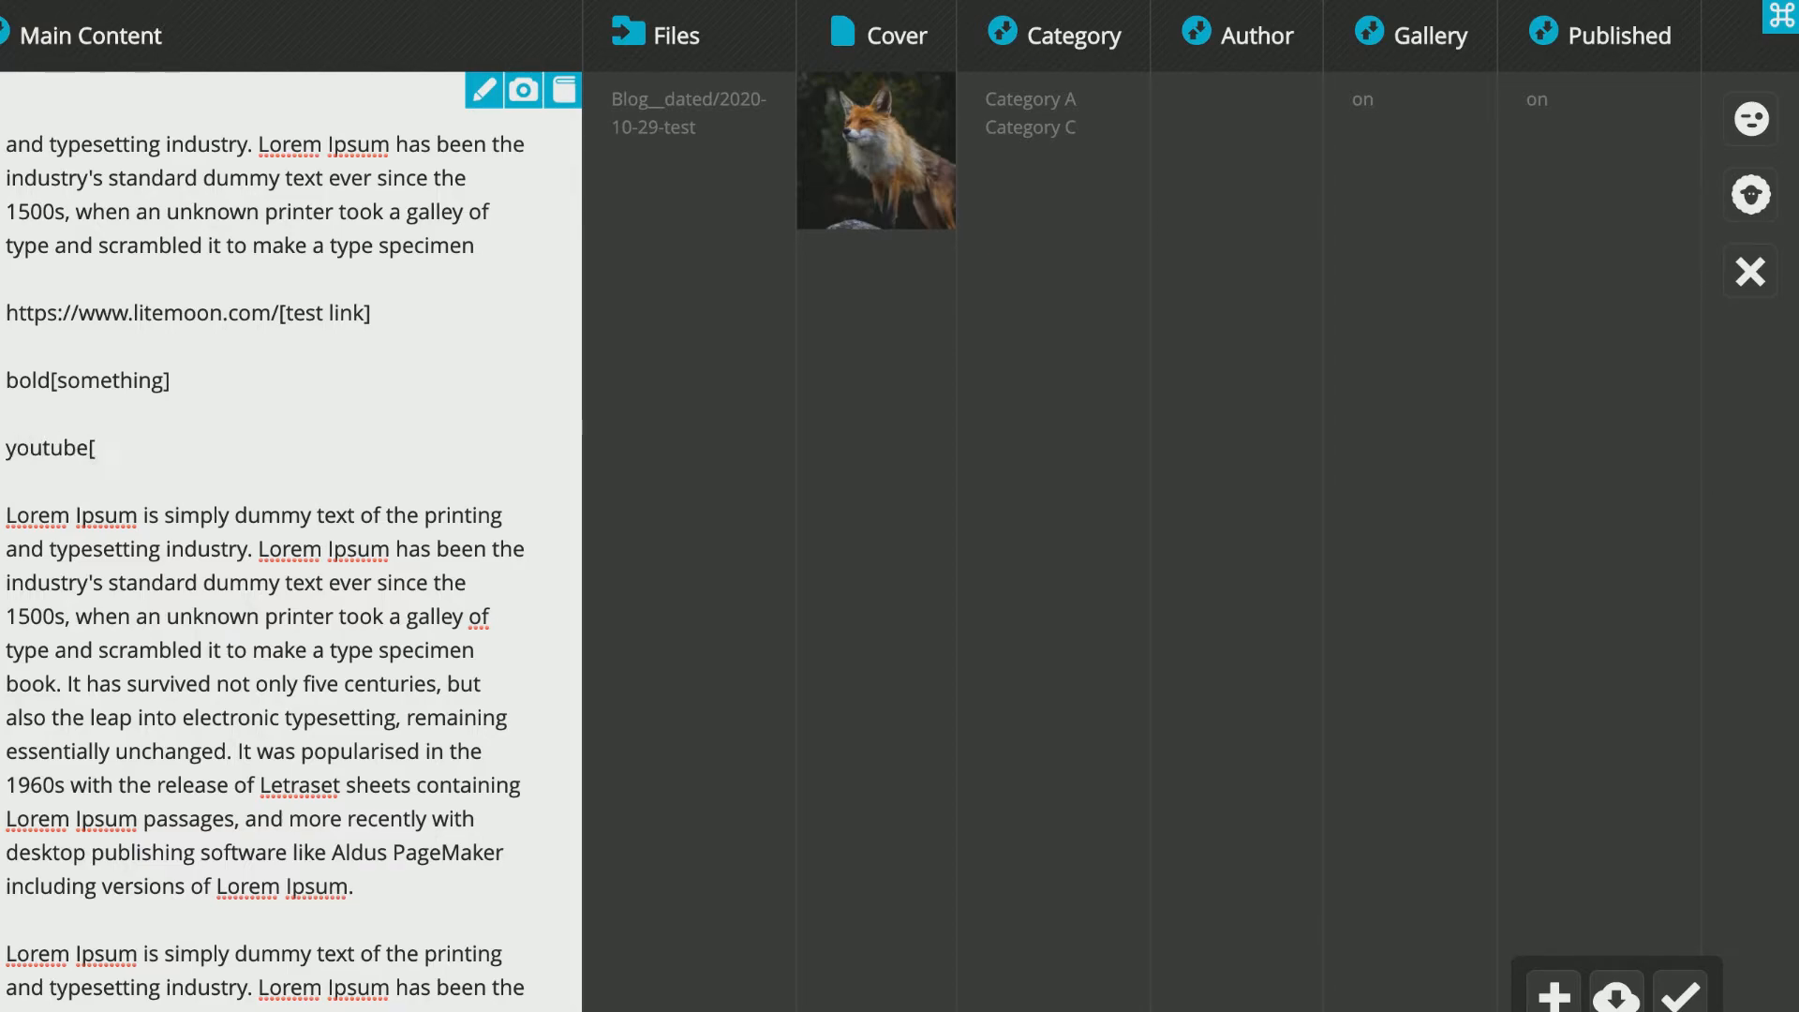
{"action": "type", "text": "["}
{"action": "key", "text": "ctrl+v"}
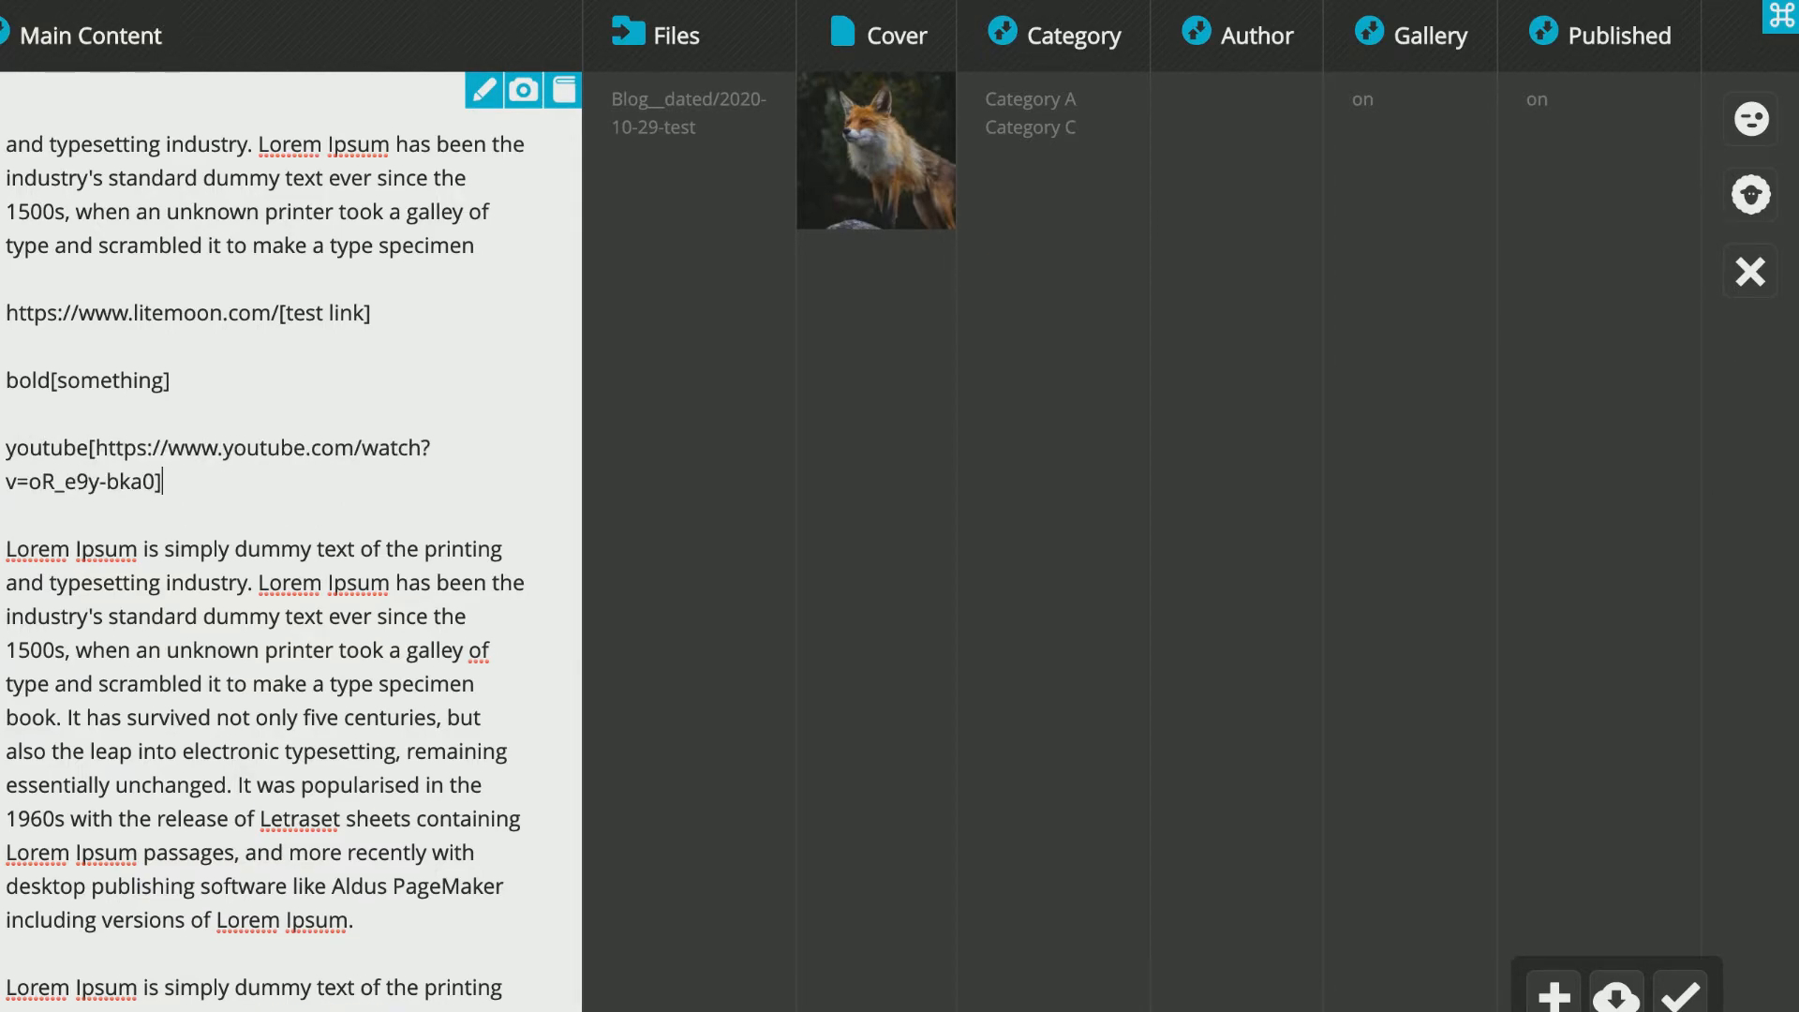
Copy an emoji from the Insert reference page, paste it repeatedly below the YouTube line, and save the content.
{"action": "left_click", "coordinate": [563, 91]}
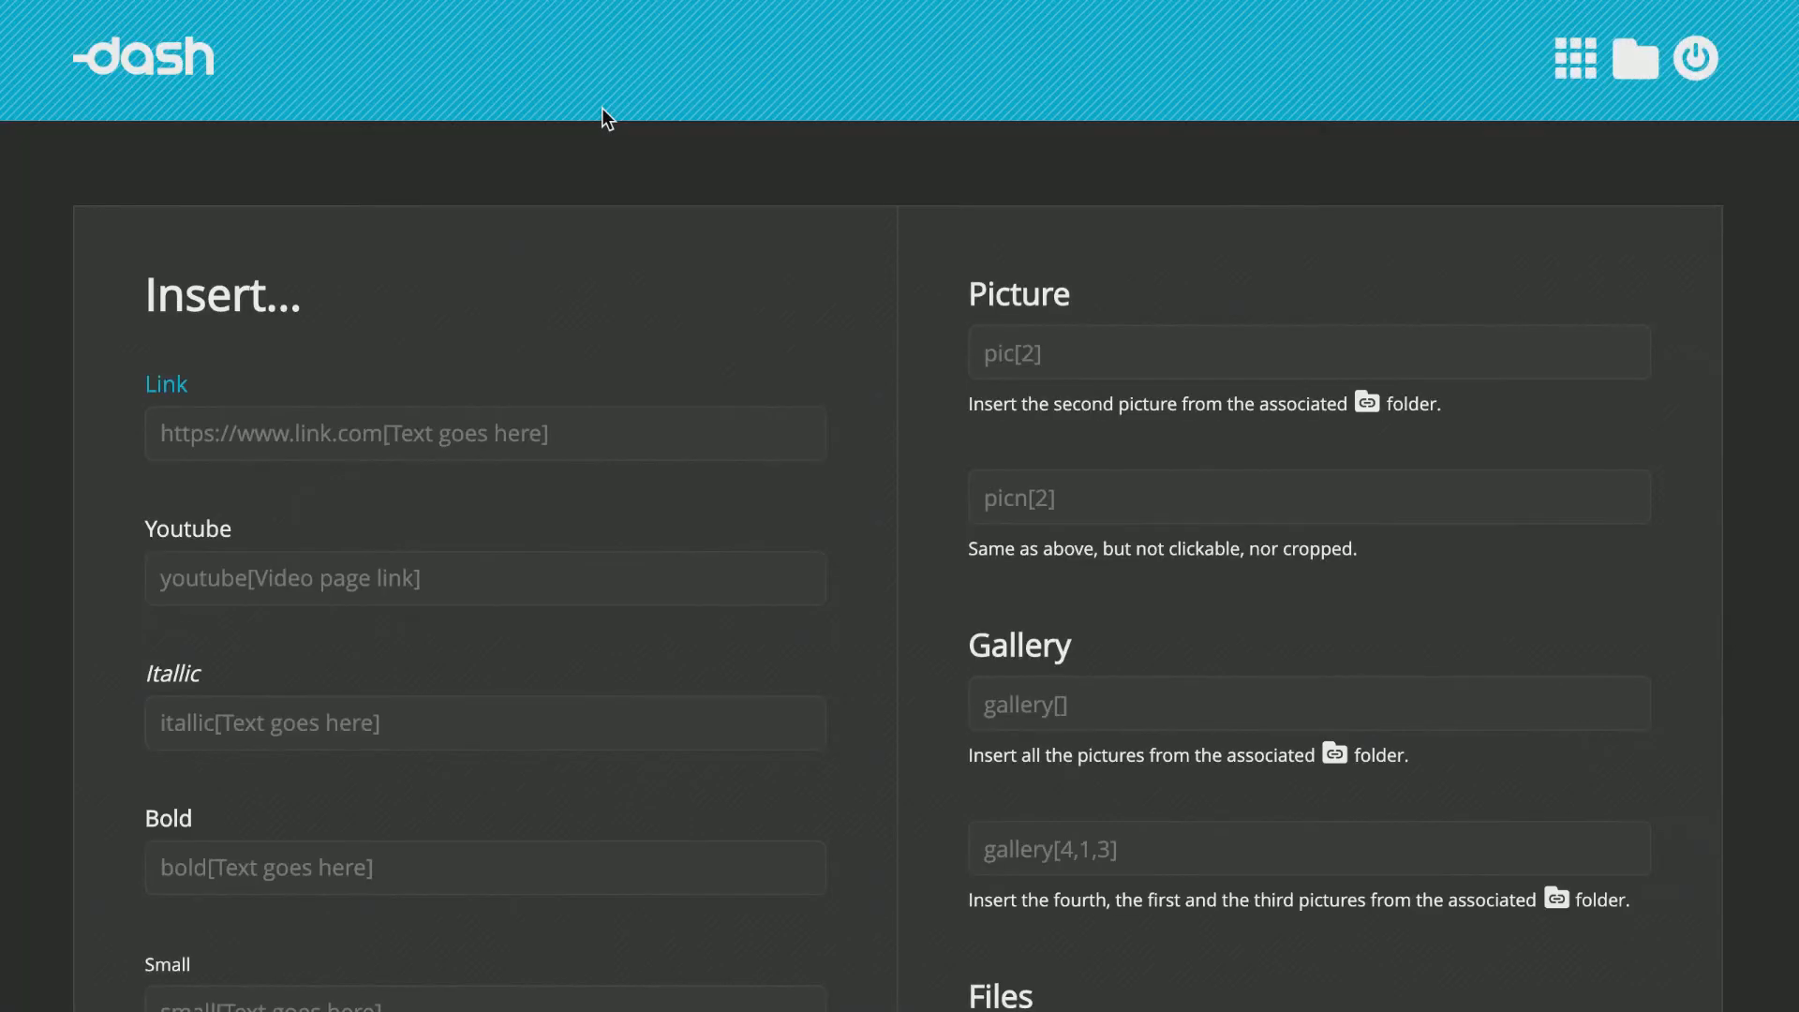
{"action": "scroll", "coordinate": [537, 313], "scroll_direction": "down", "scroll_amount": 15}
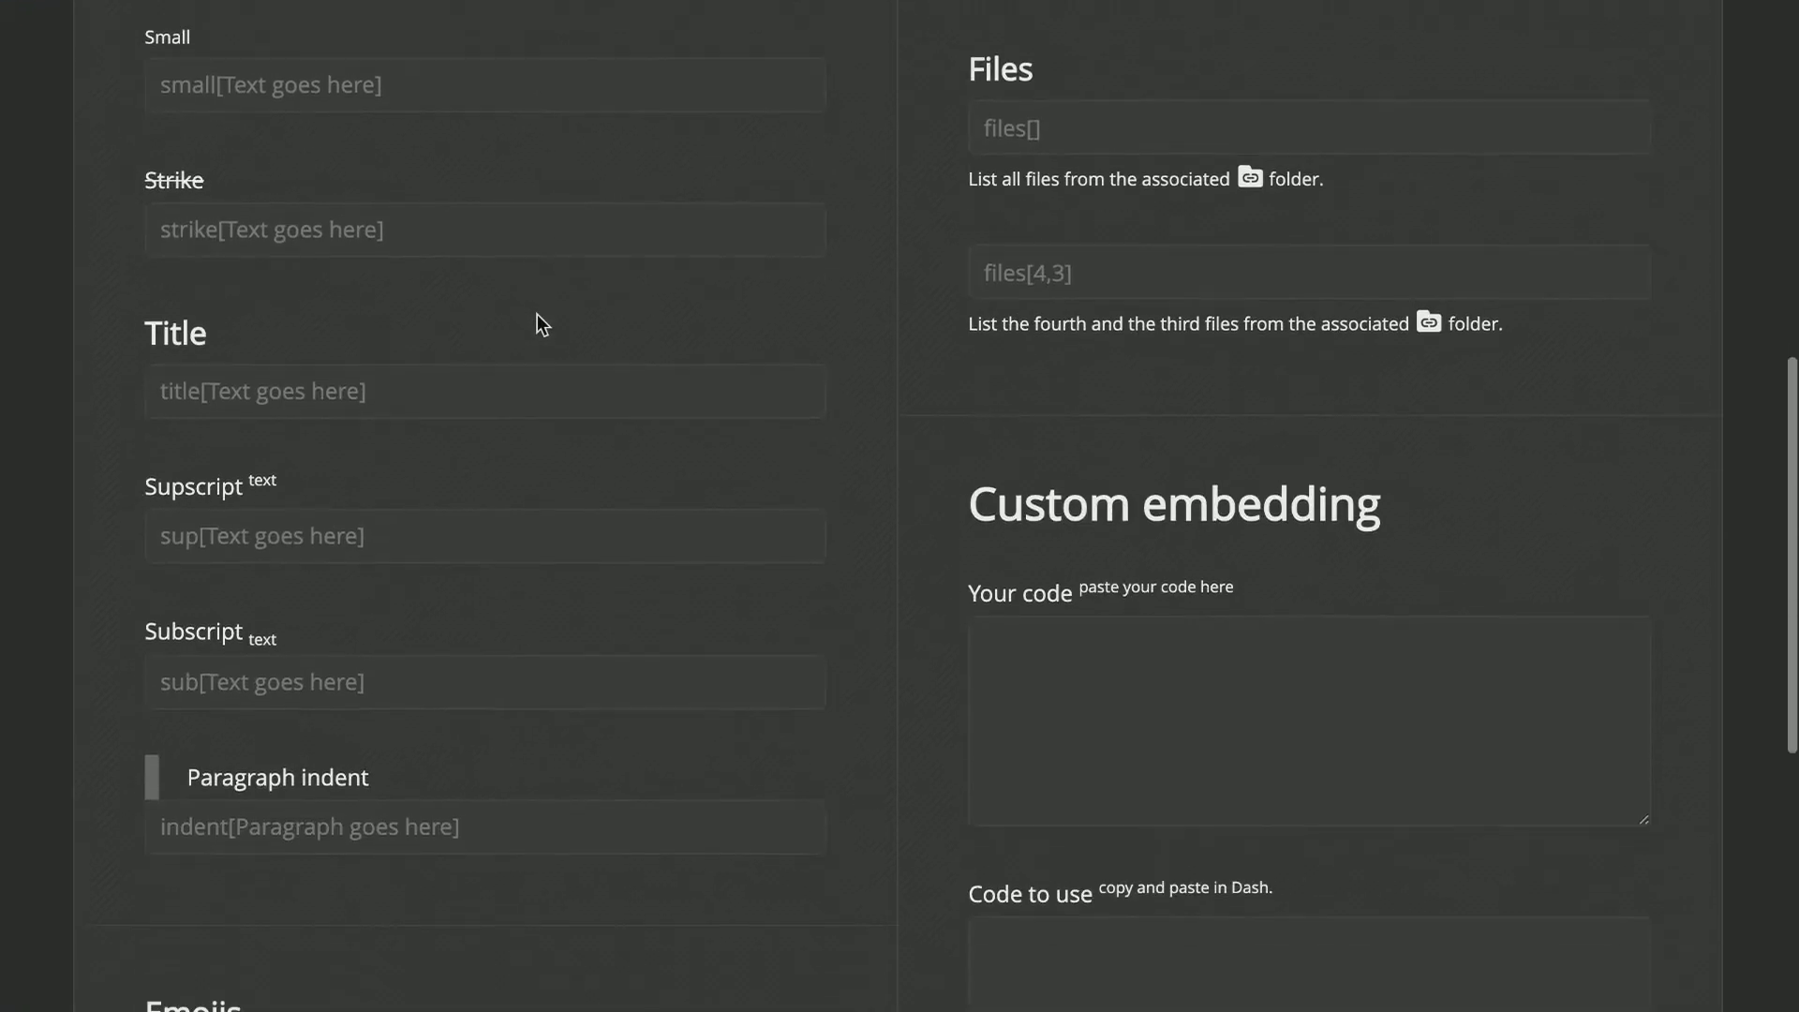
{"action": "double_click", "coordinate": [451, 635]}
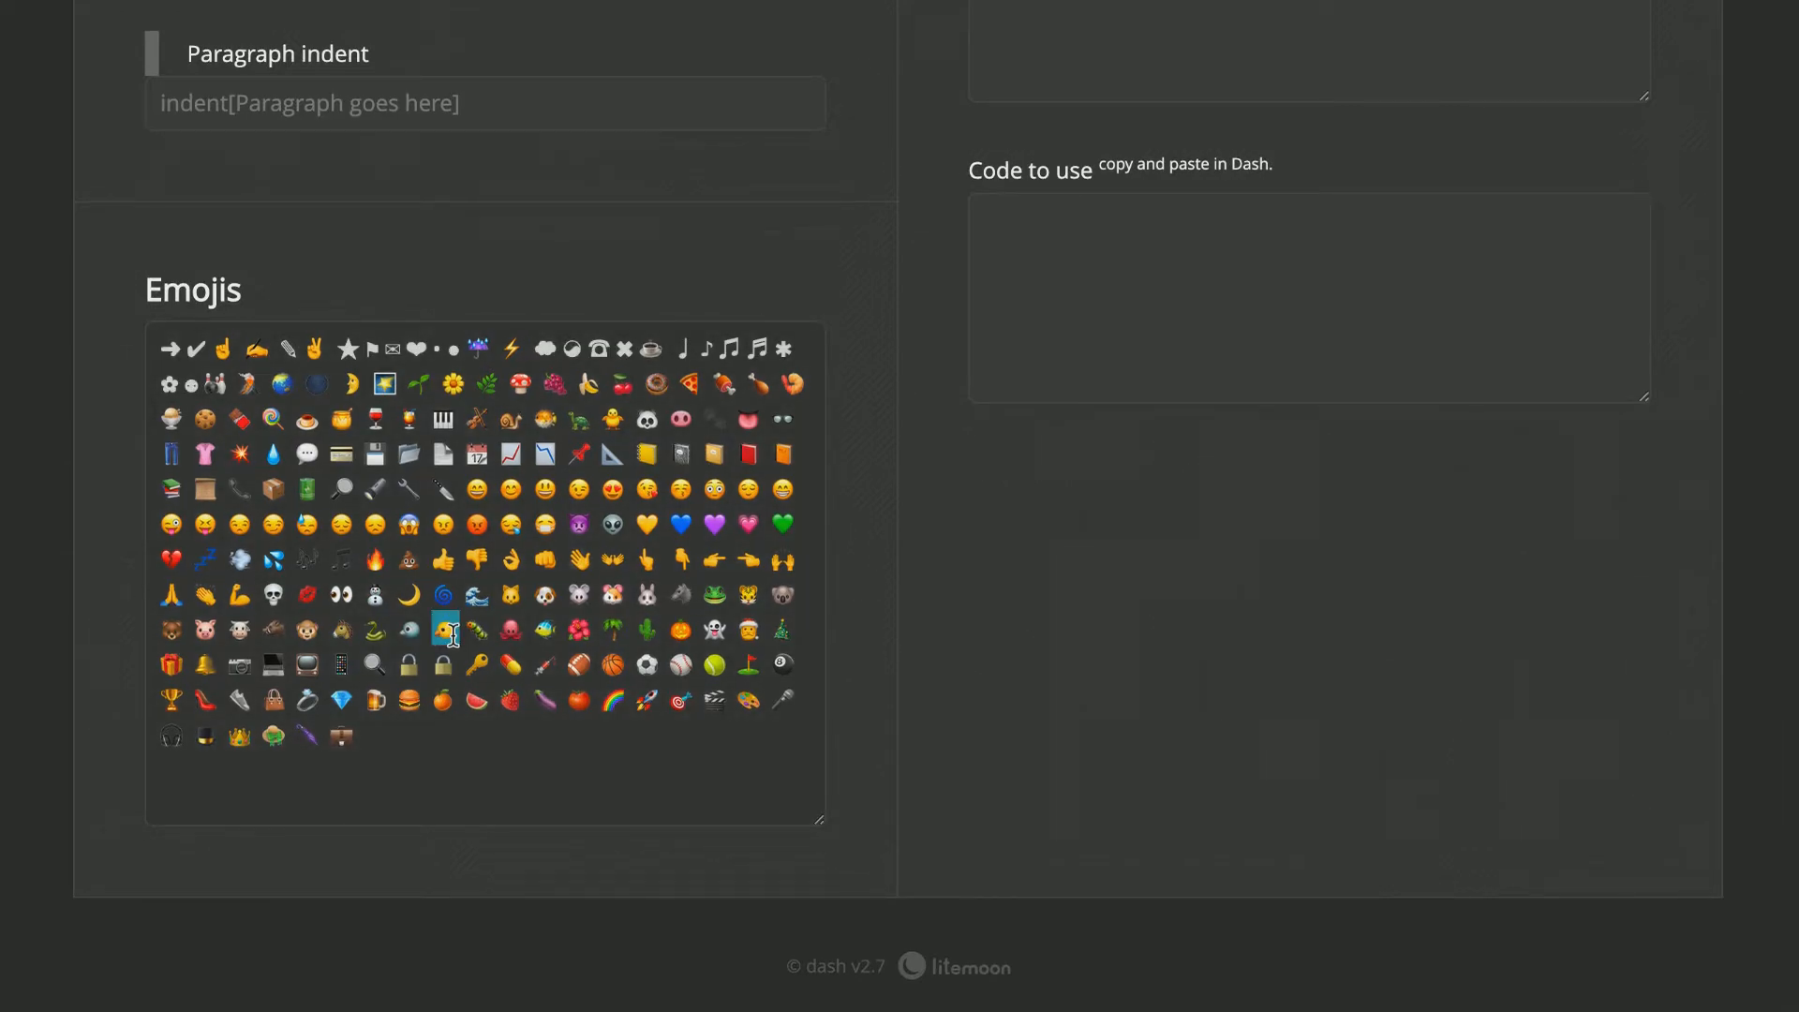
{"action": "right_click", "coordinate": [452, 634]}
{"action": "left_click", "coordinate": [504, 801]}
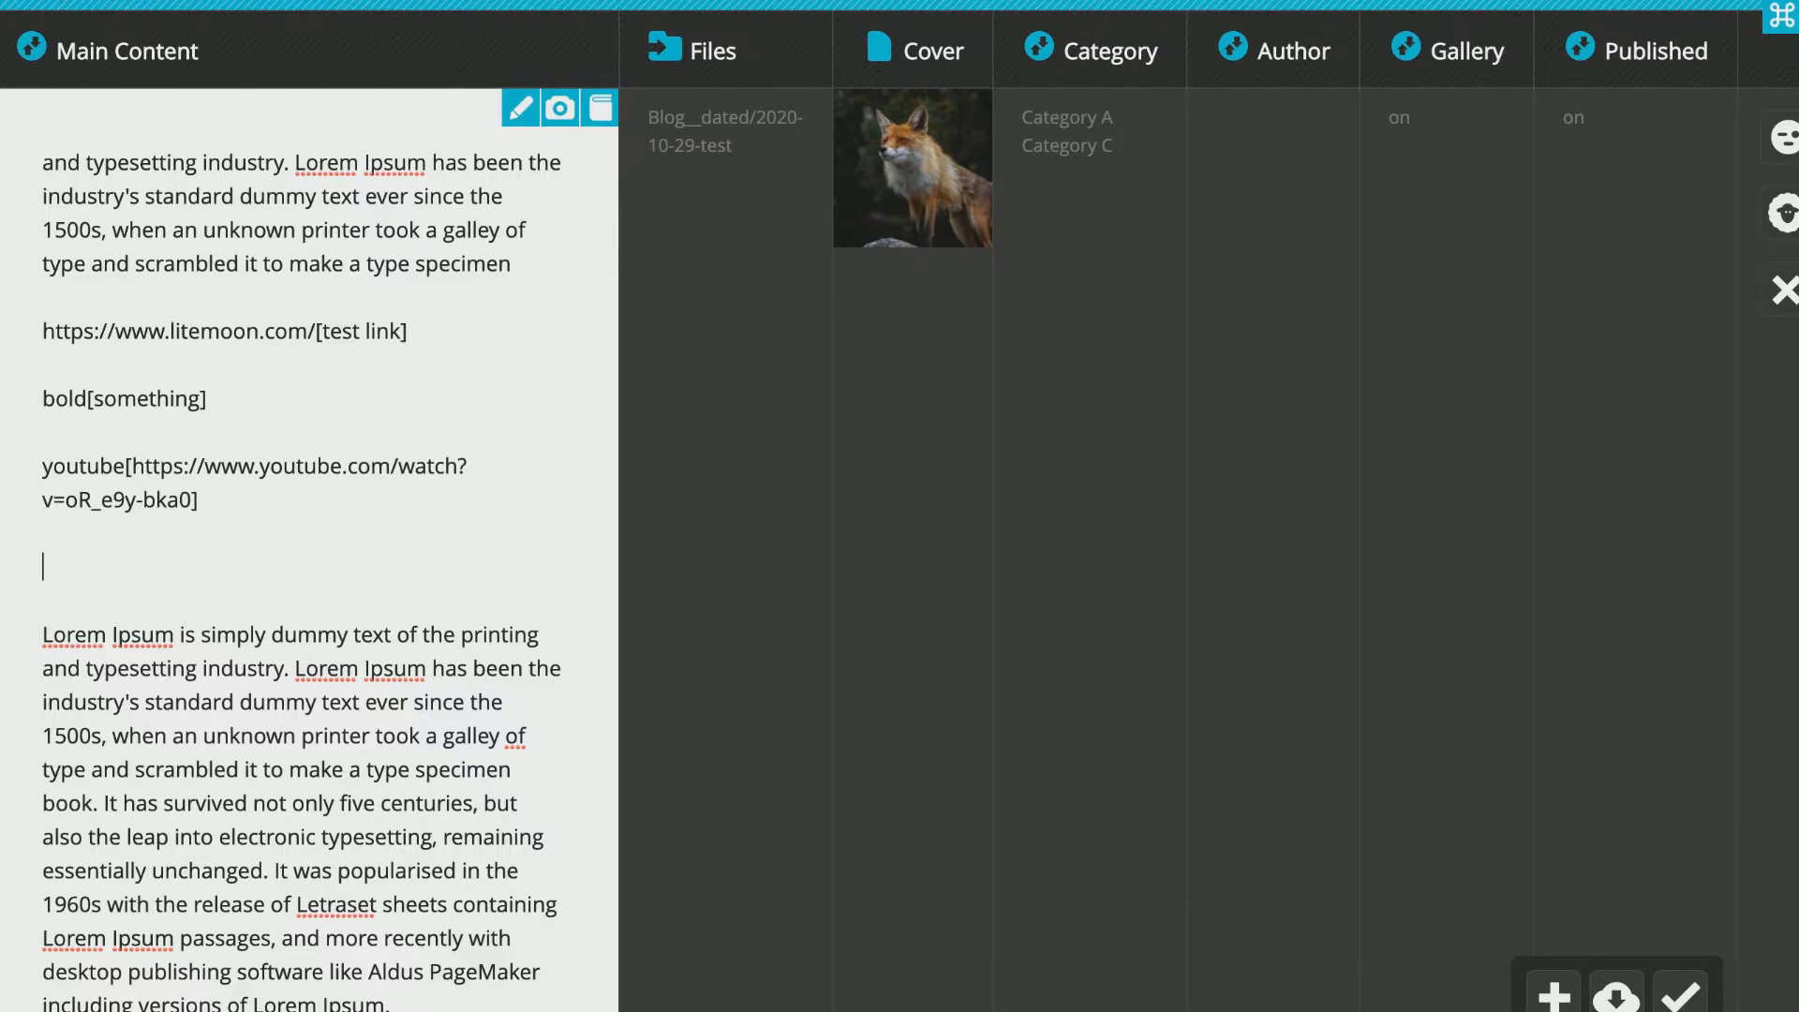
{"action": "key", "text": "super+v"}
{"action": "key", "text": "super+v"}
{"action": "key", "text": "super+v"}
{"action": "key", "text": "super+v"}
{"action": "key", "text": "super+s"}
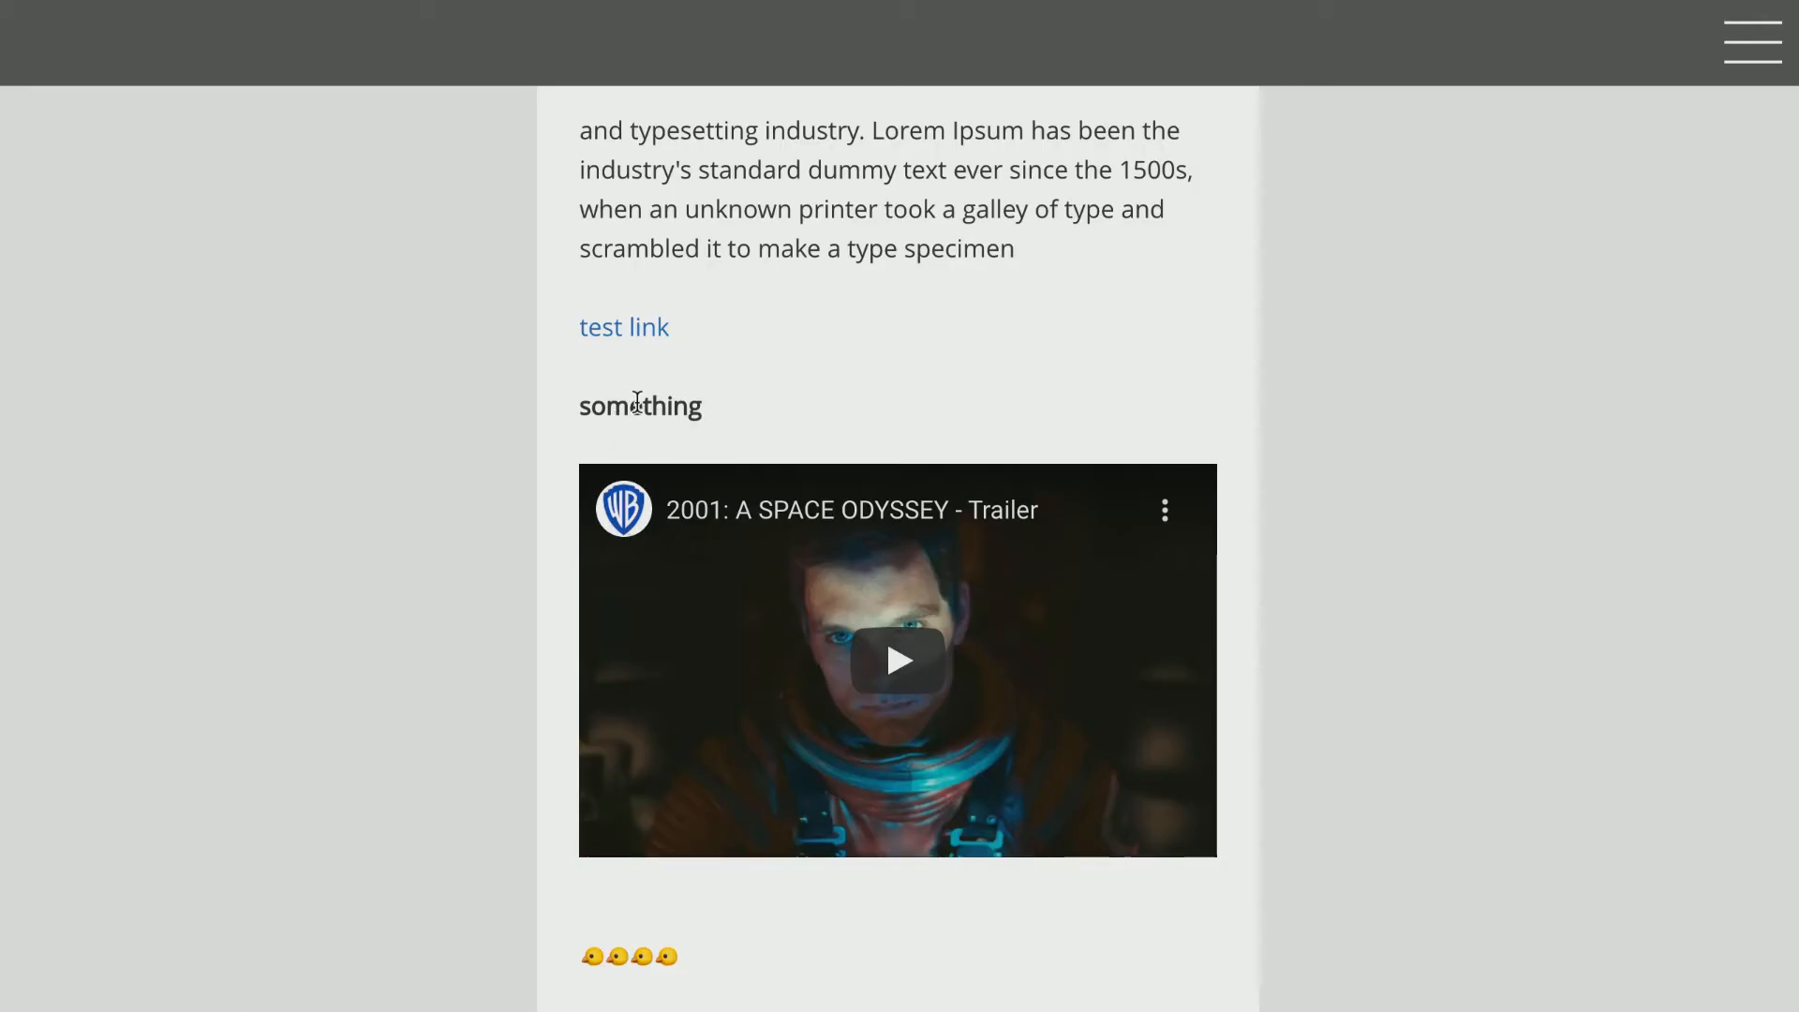
Insert gallery[3,4] and files[] tags after the first paragraph and save the table.
{"action": "scroll", "coordinate": [637, 403], "scroll_direction": "down", "scroll_amount": 2}
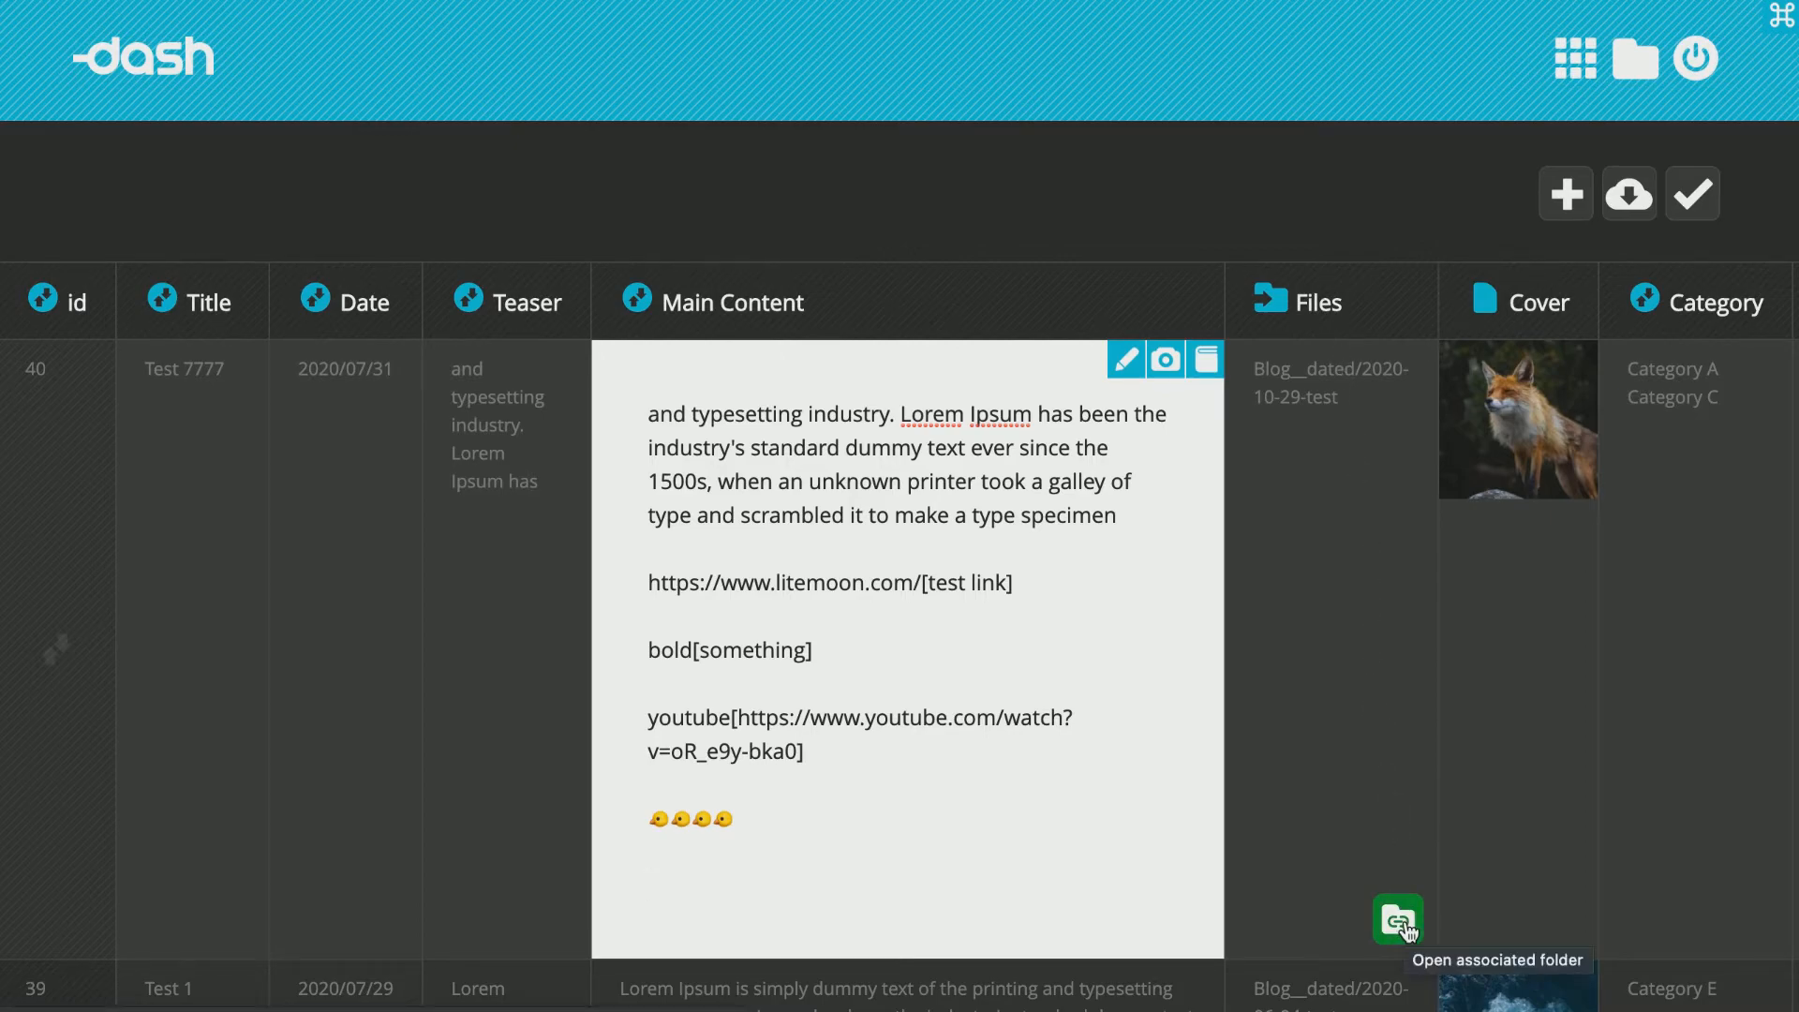
{"action": "left_click", "coordinate": [1399, 921]}
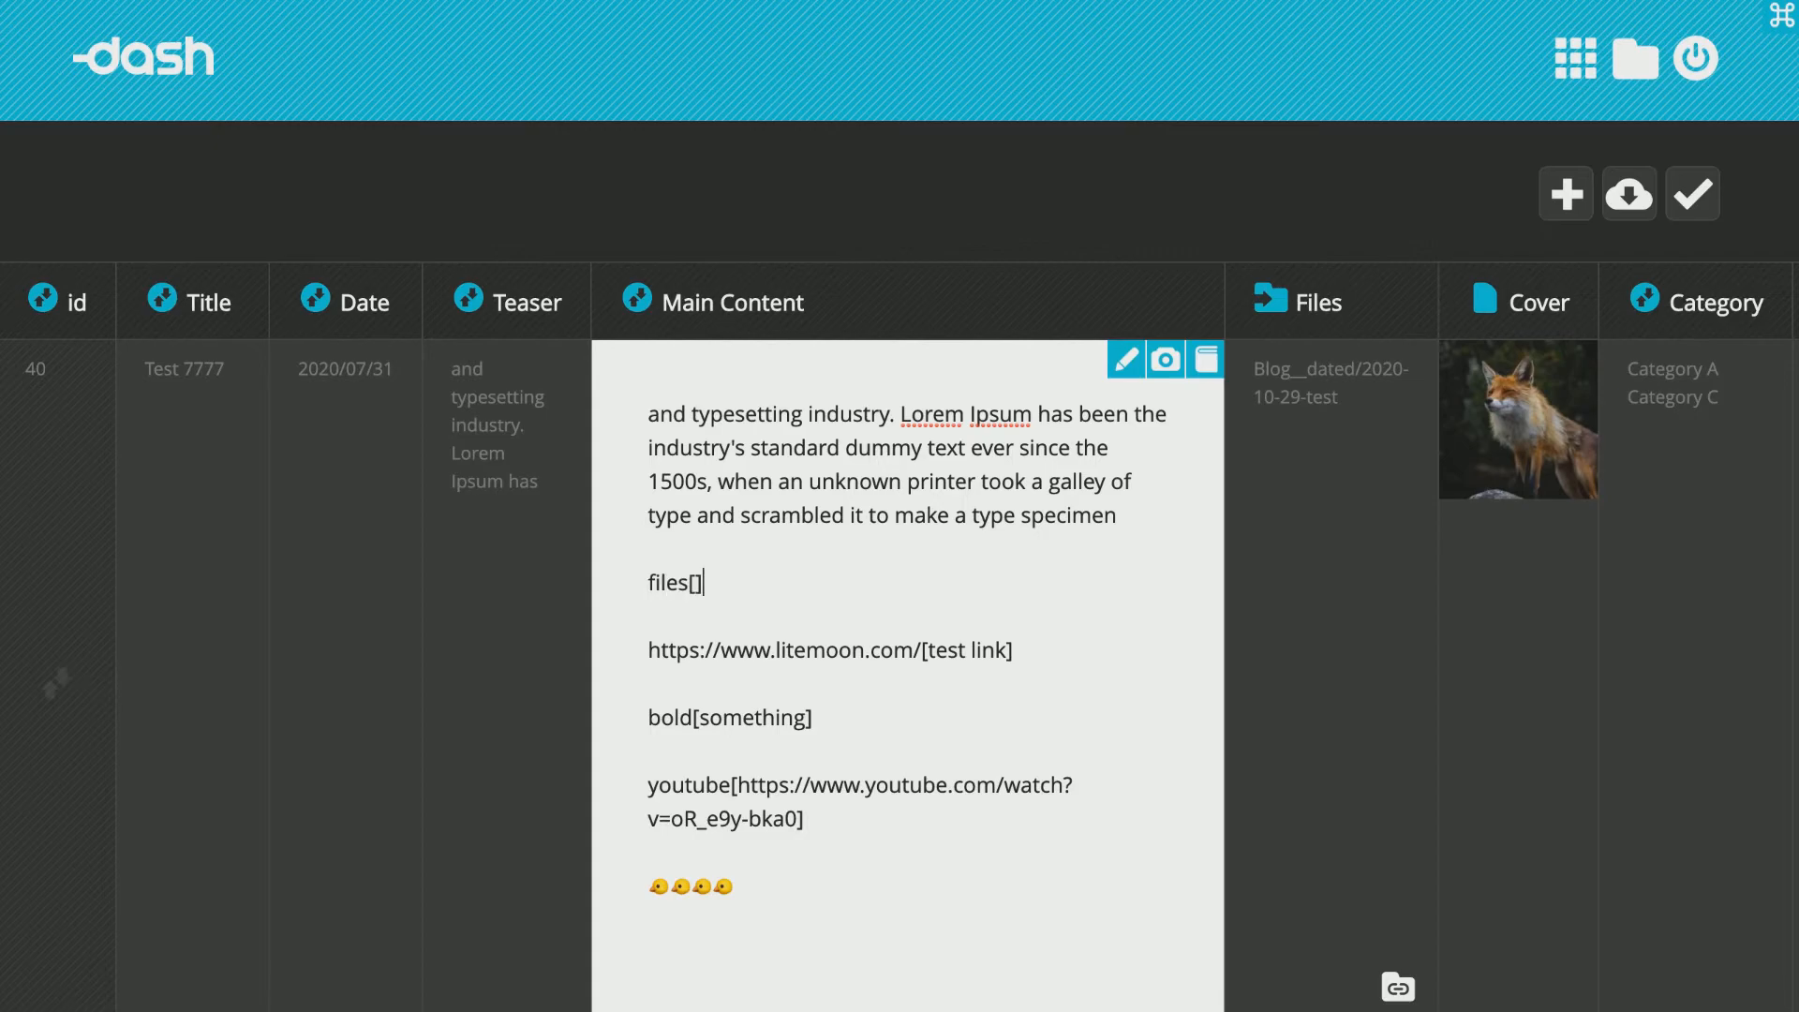
{"action": "key", "text": "ctrl+s"}
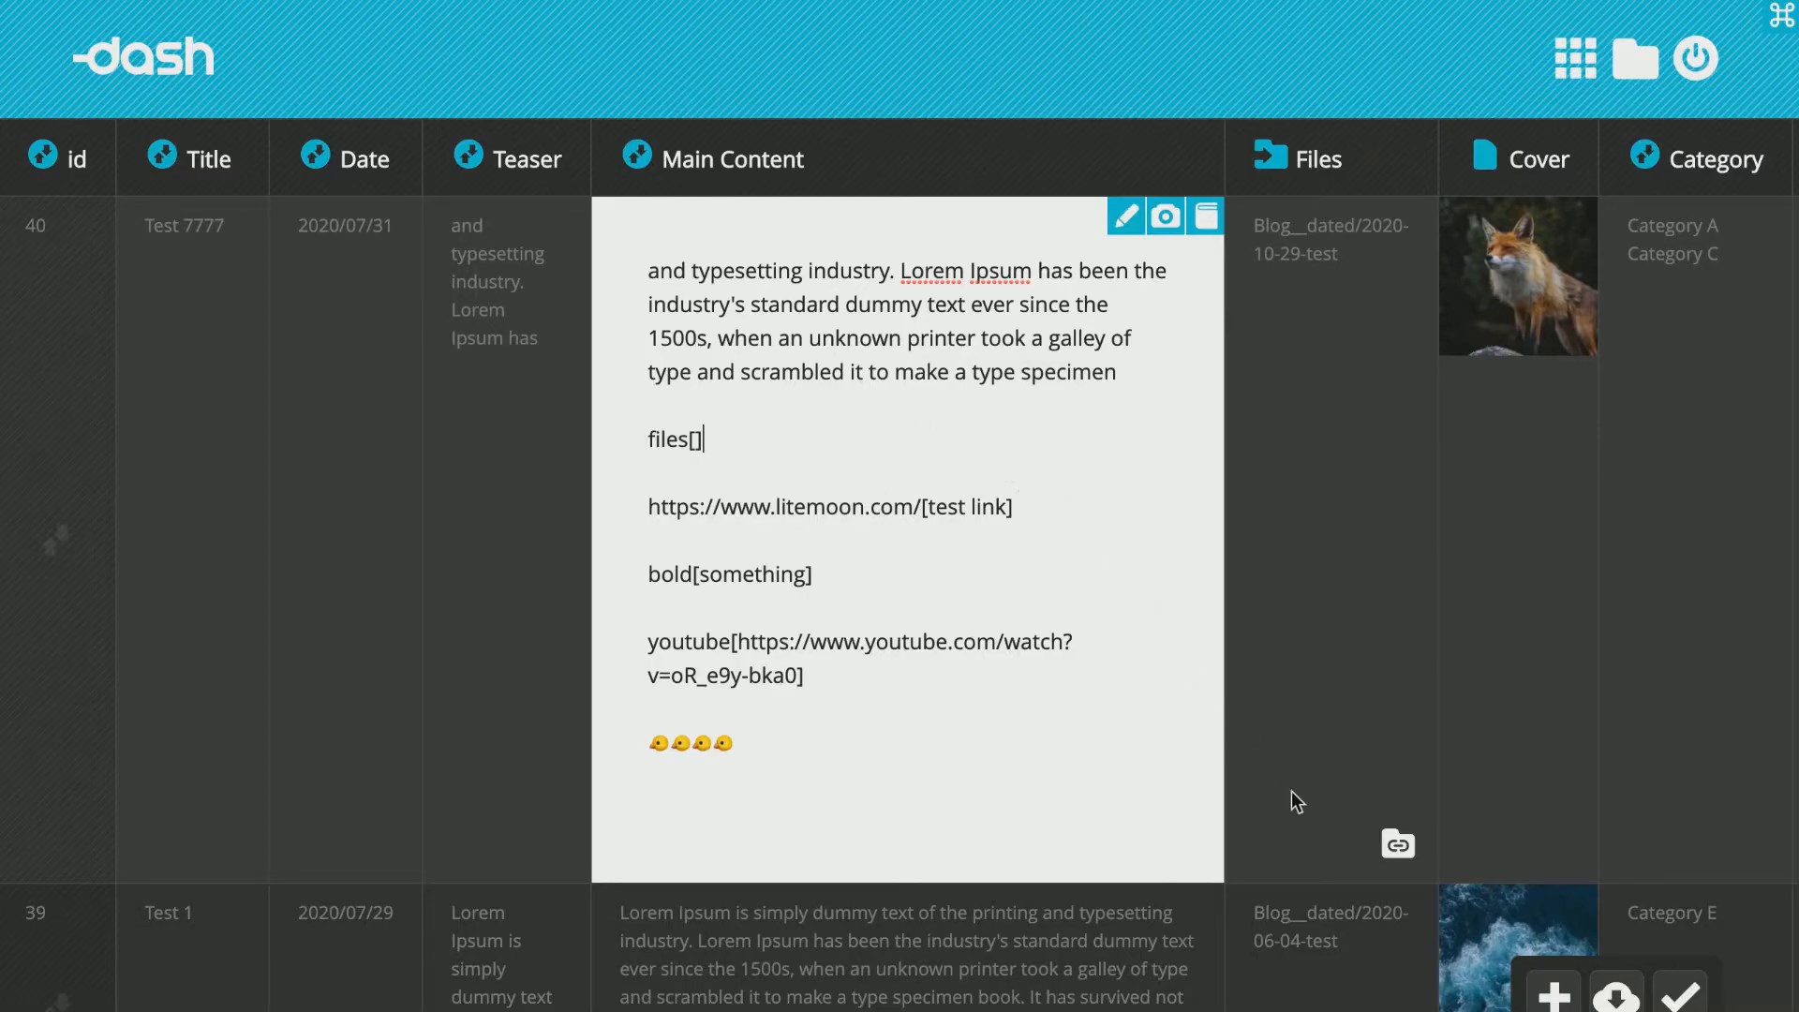
{"action": "left_click", "coordinate": [1397, 844]}
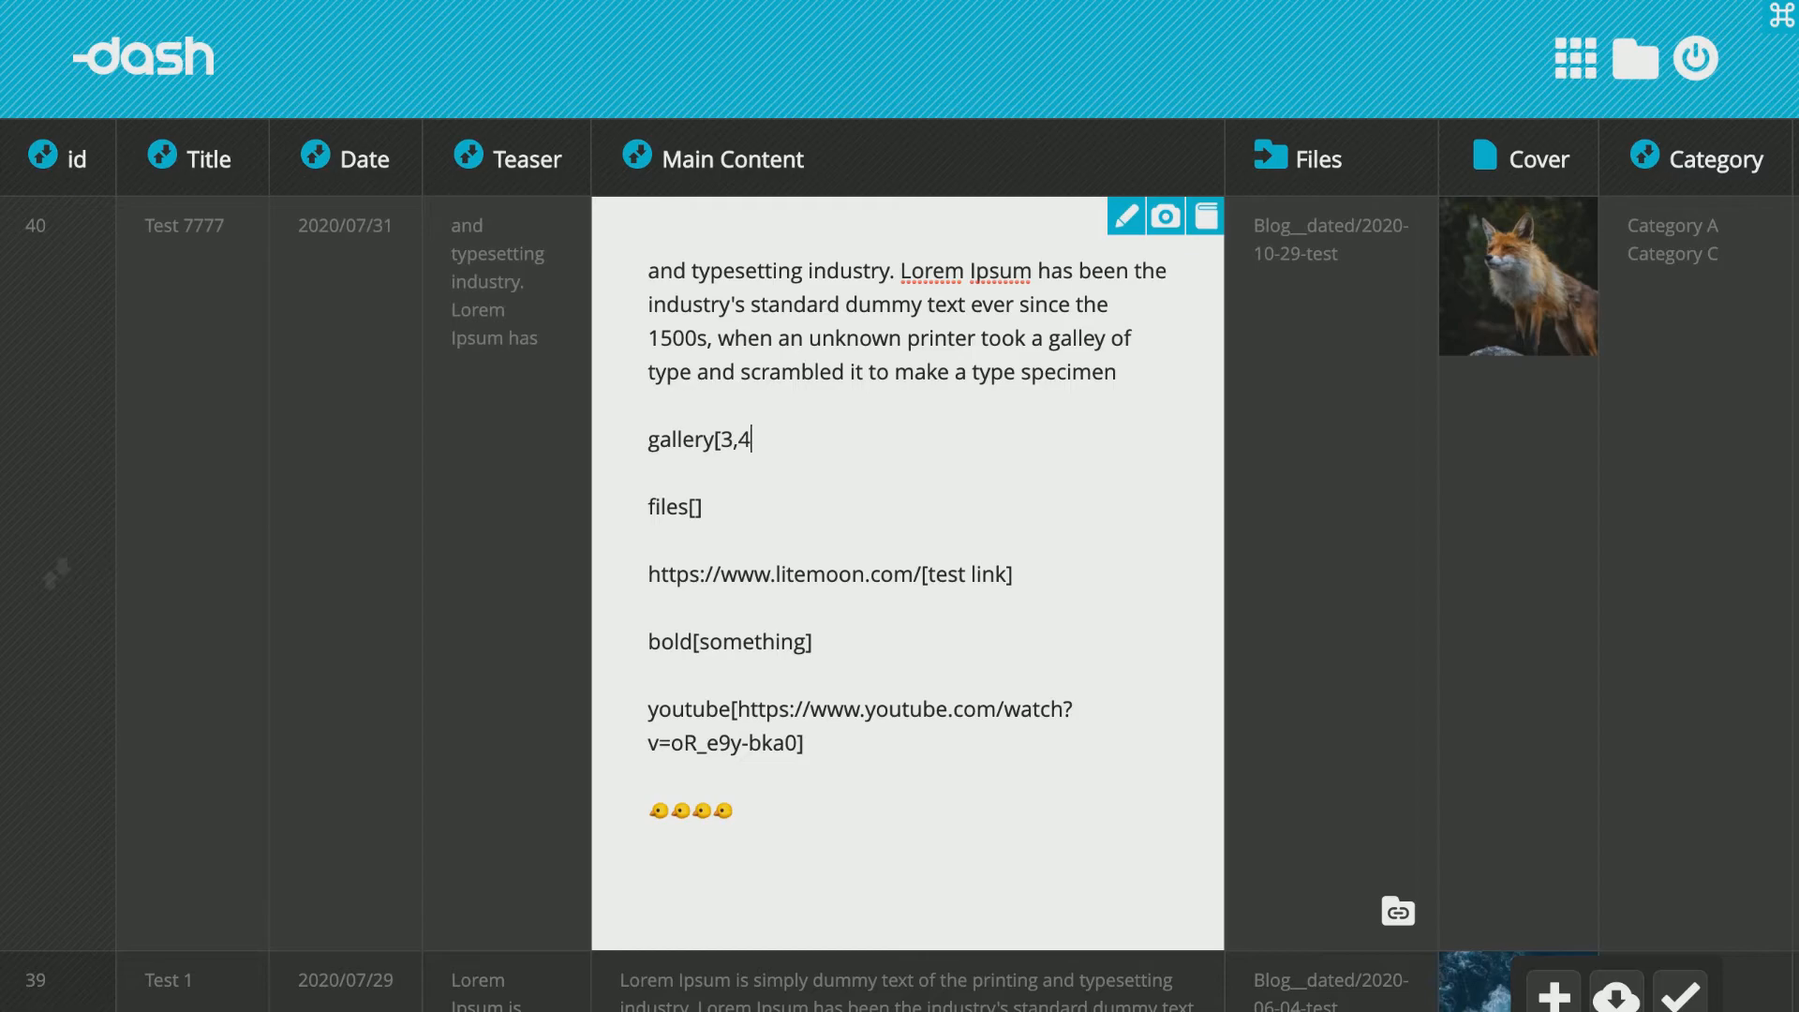
{"action": "left_click", "coordinate": [1684, 986]}
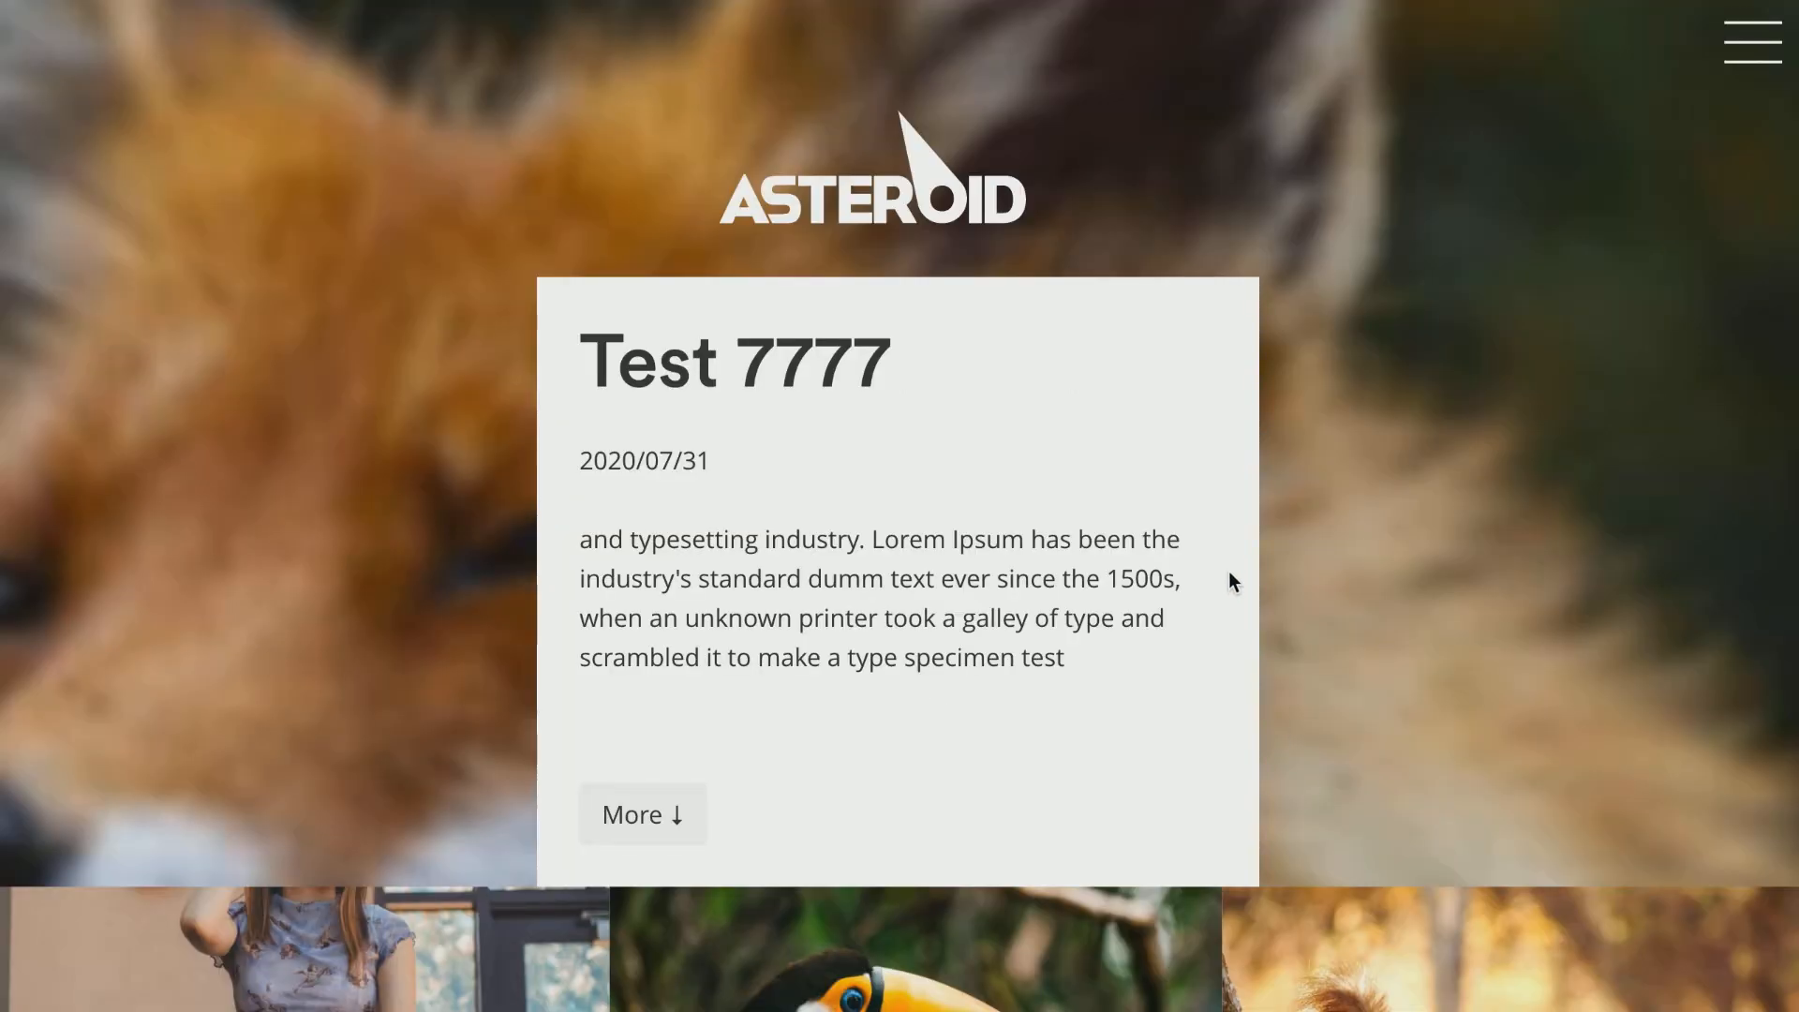
Preview listing 40 and browse its gallery, file list, link and embedded video.
{"action": "scroll", "coordinate": [1228, 574], "scroll_direction": "down", "scroll_amount": 10}
{"action": "scroll", "coordinate": [1228, 572], "scroll_direction": "down", "scroll_amount": 1}
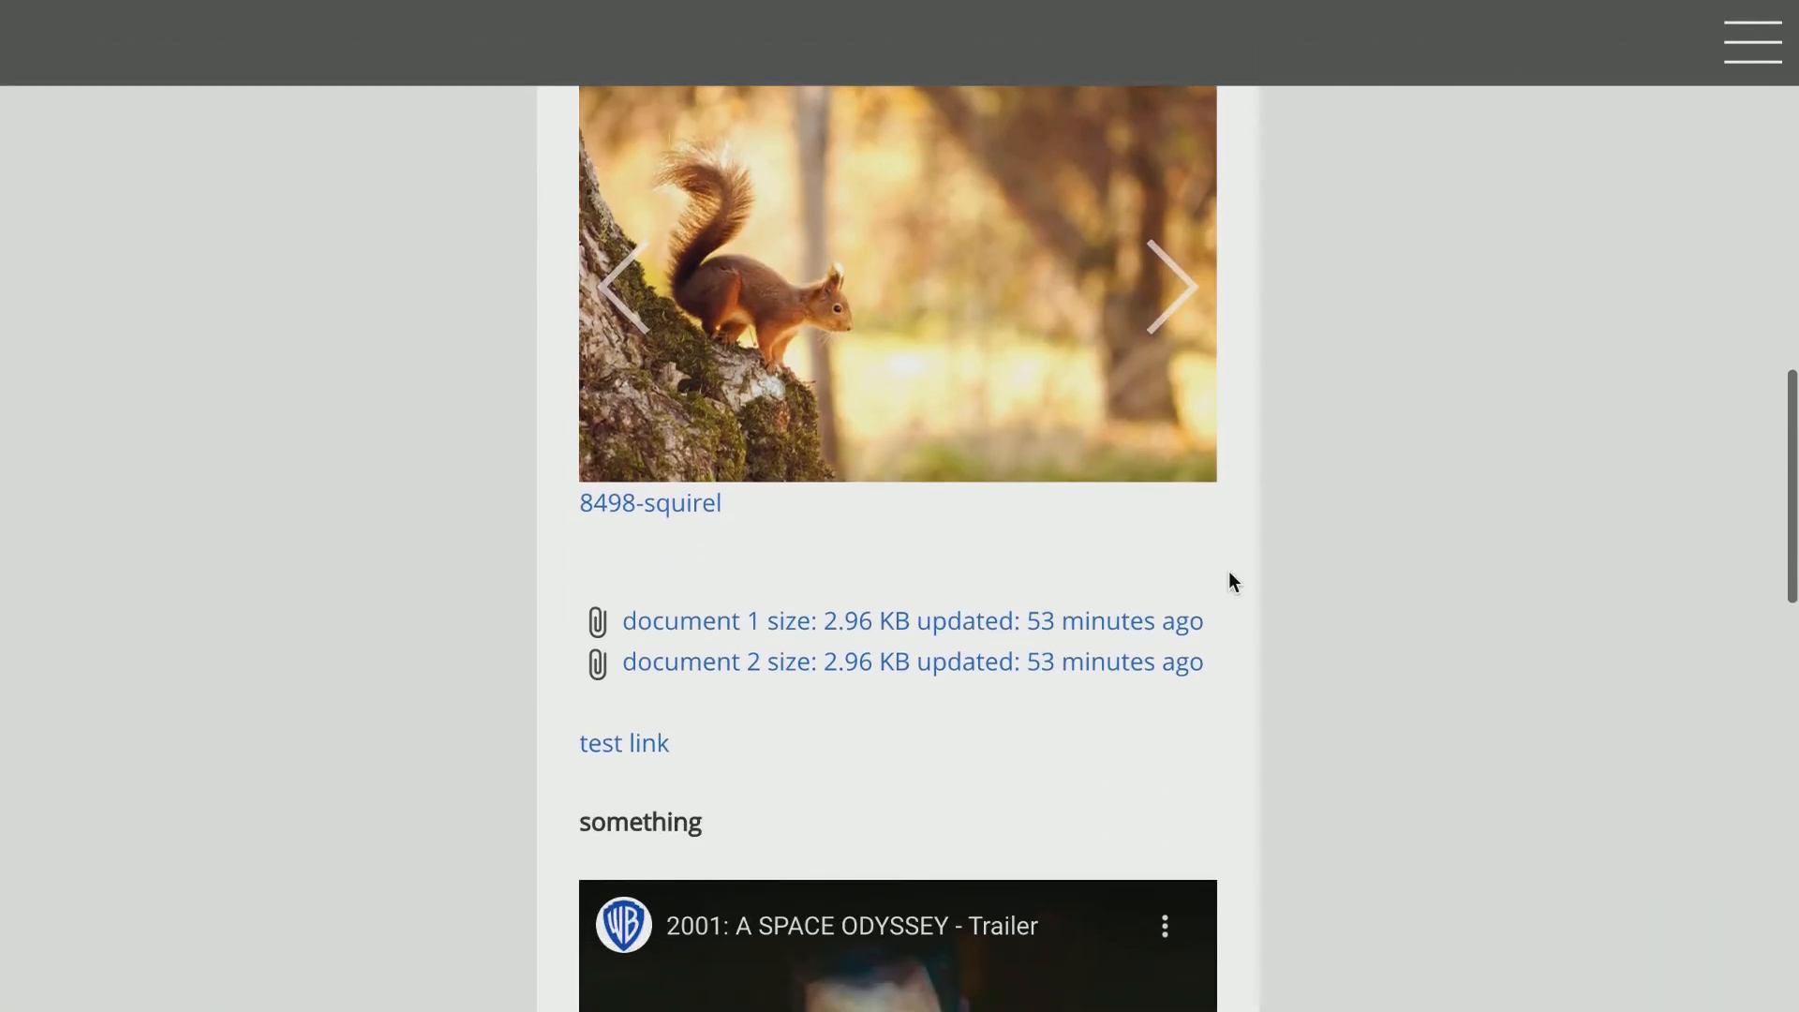
{"action": "left_click", "coordinate": [1178, 273]}
{"action": "scroll", "coordinate": [1178, 274], "scroll_direction": "up", "scroll_amount": 1}
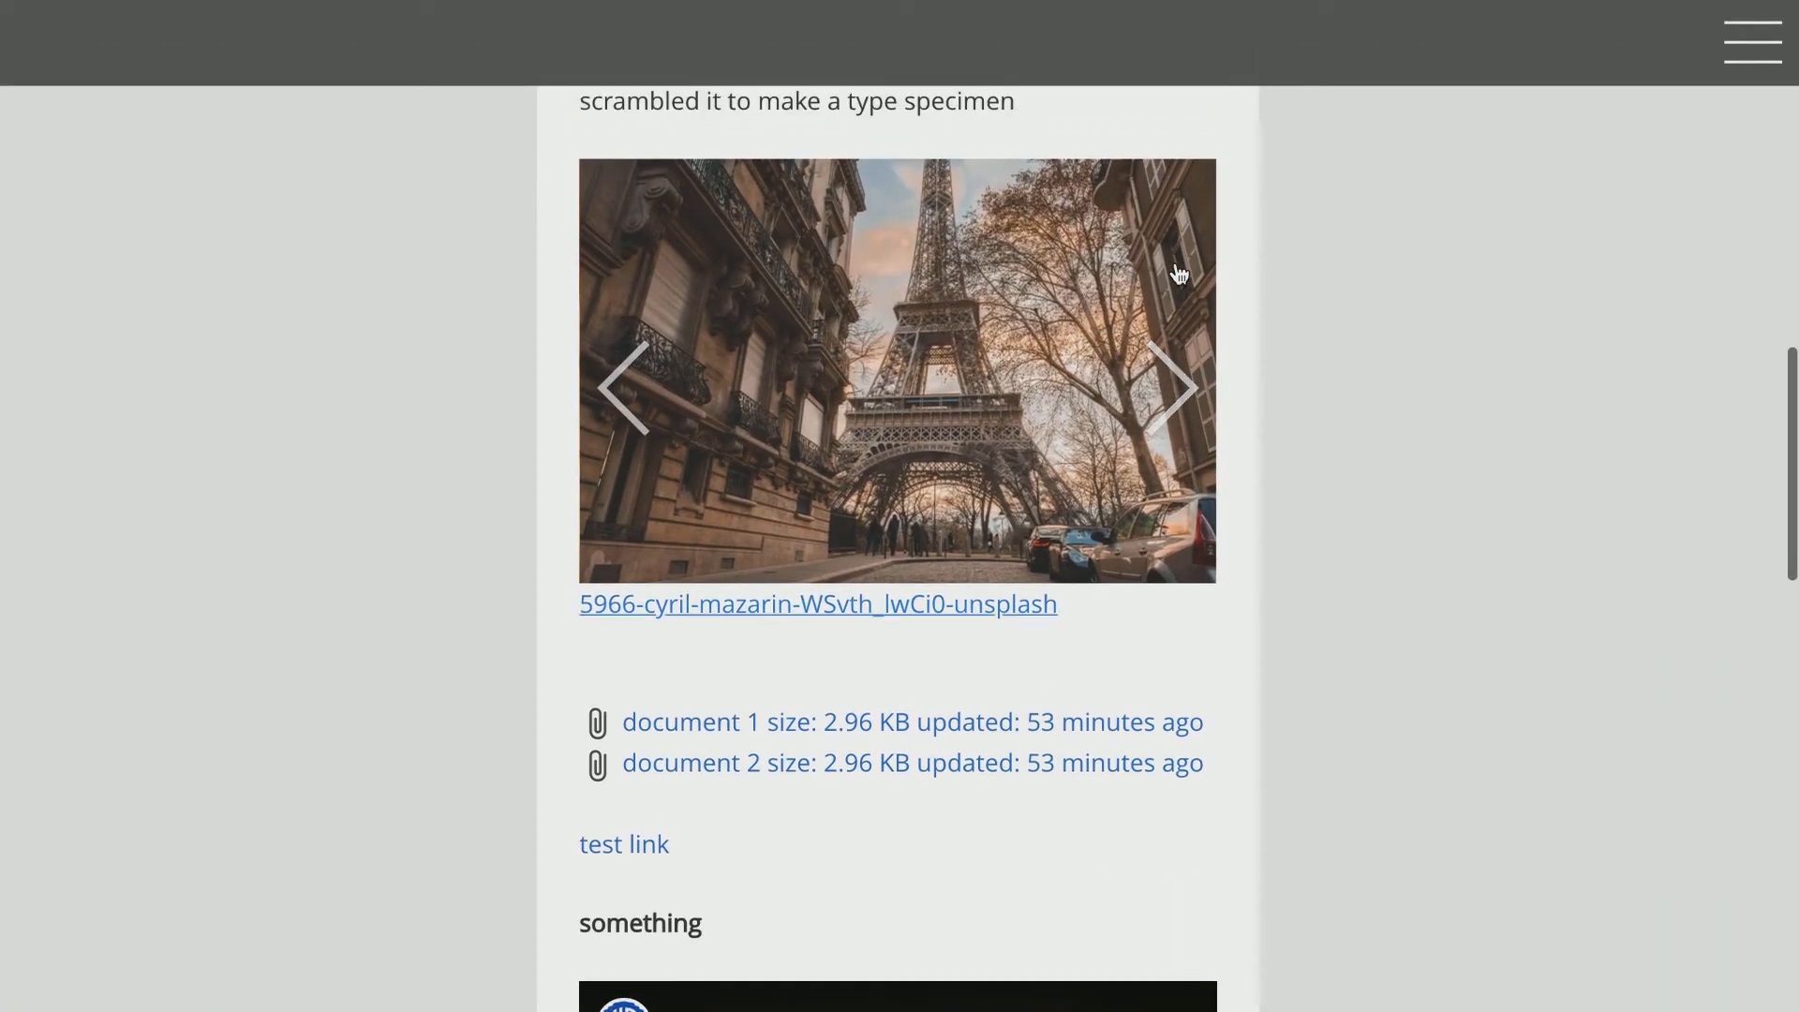
{"action": "scroll", "coordinate": [1185, 397], "scroll_direction": "up", "scroll_amount": 1}
{"action": "scroll", "coordinate": [1185, 398], "scroll_direction": "up", "scroll_amount": 6}
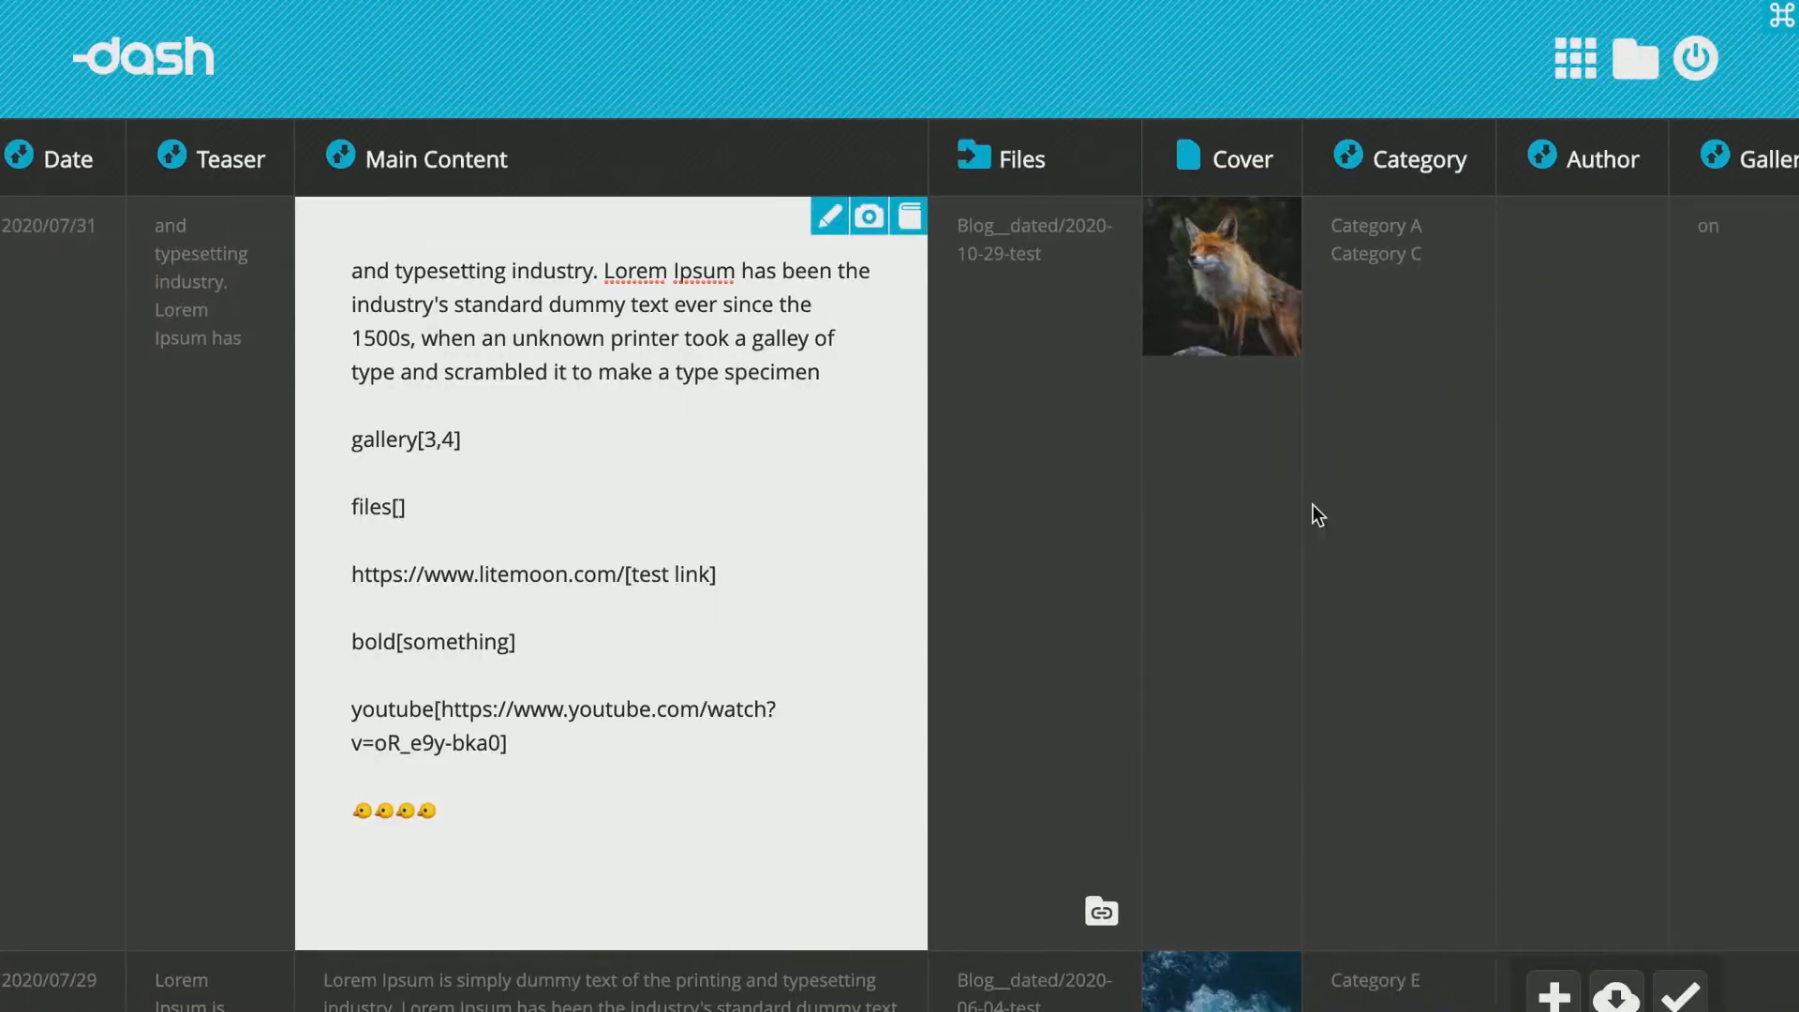
{"action": "scroll", "coordinate": [1313, 504], "scroll_direction": "right", "scroll_amount": 3}
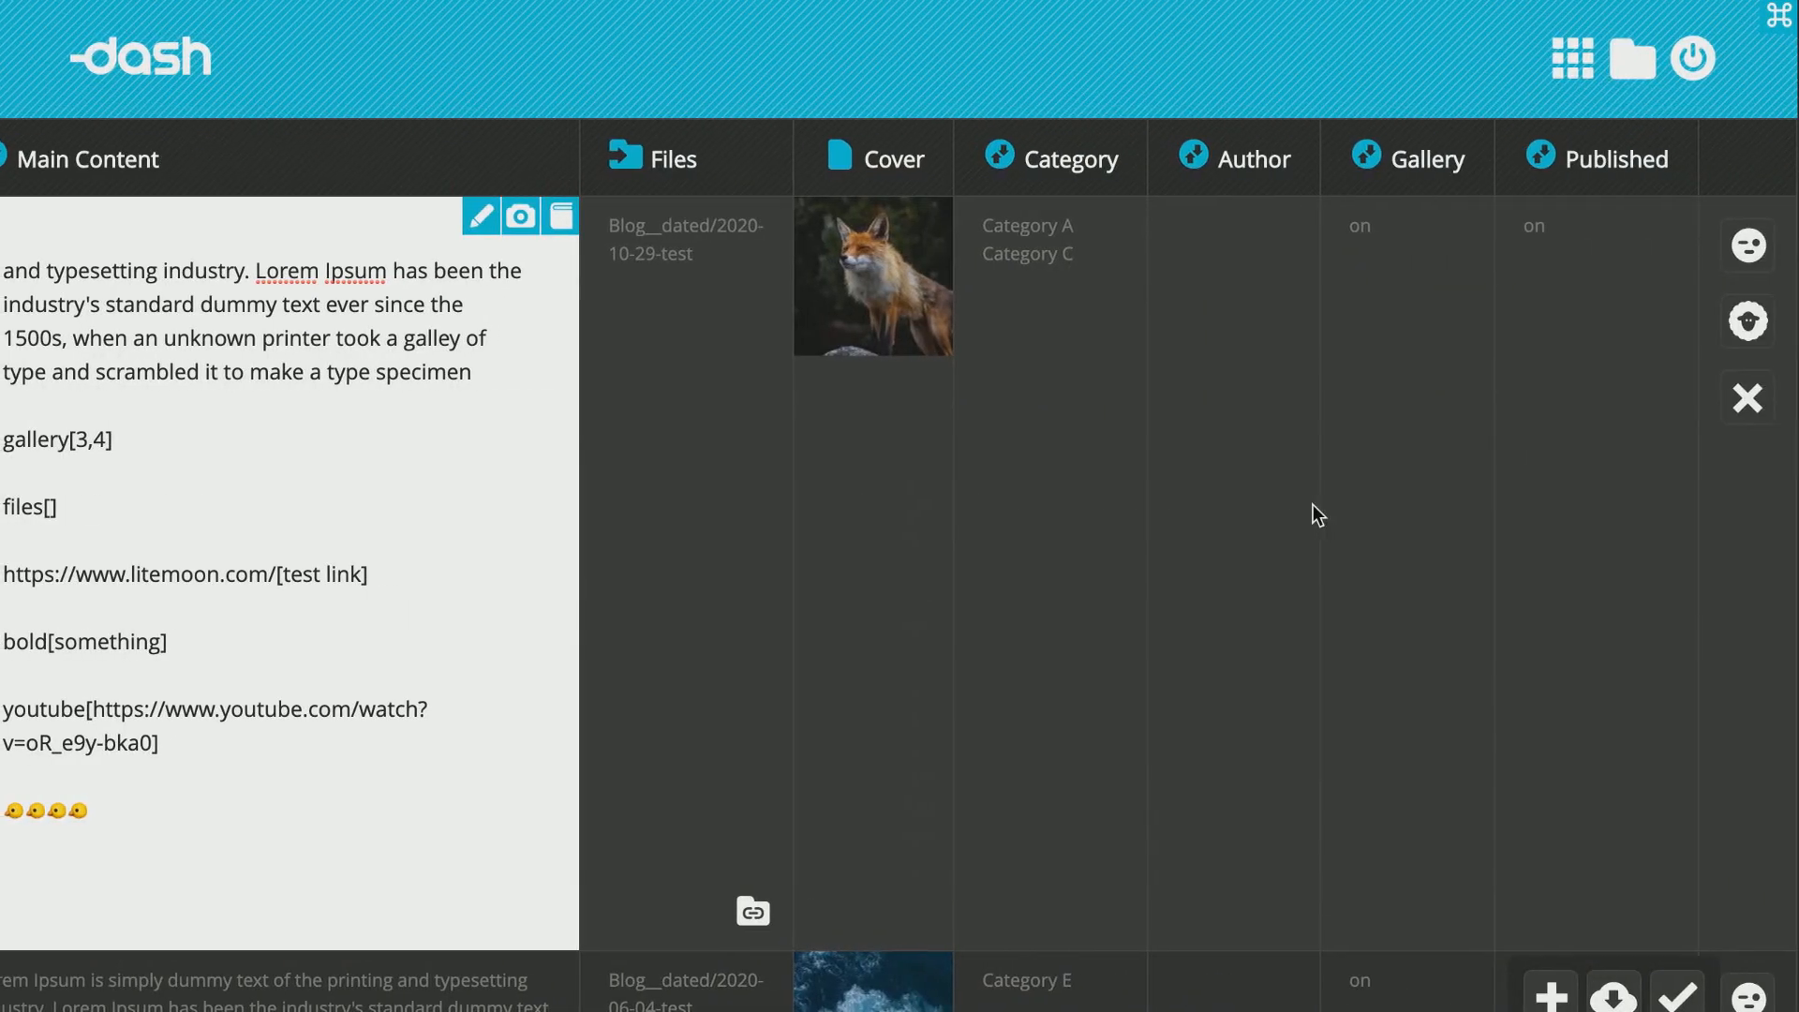
{"action": "left_click", "coordinate": [1408, 257]}
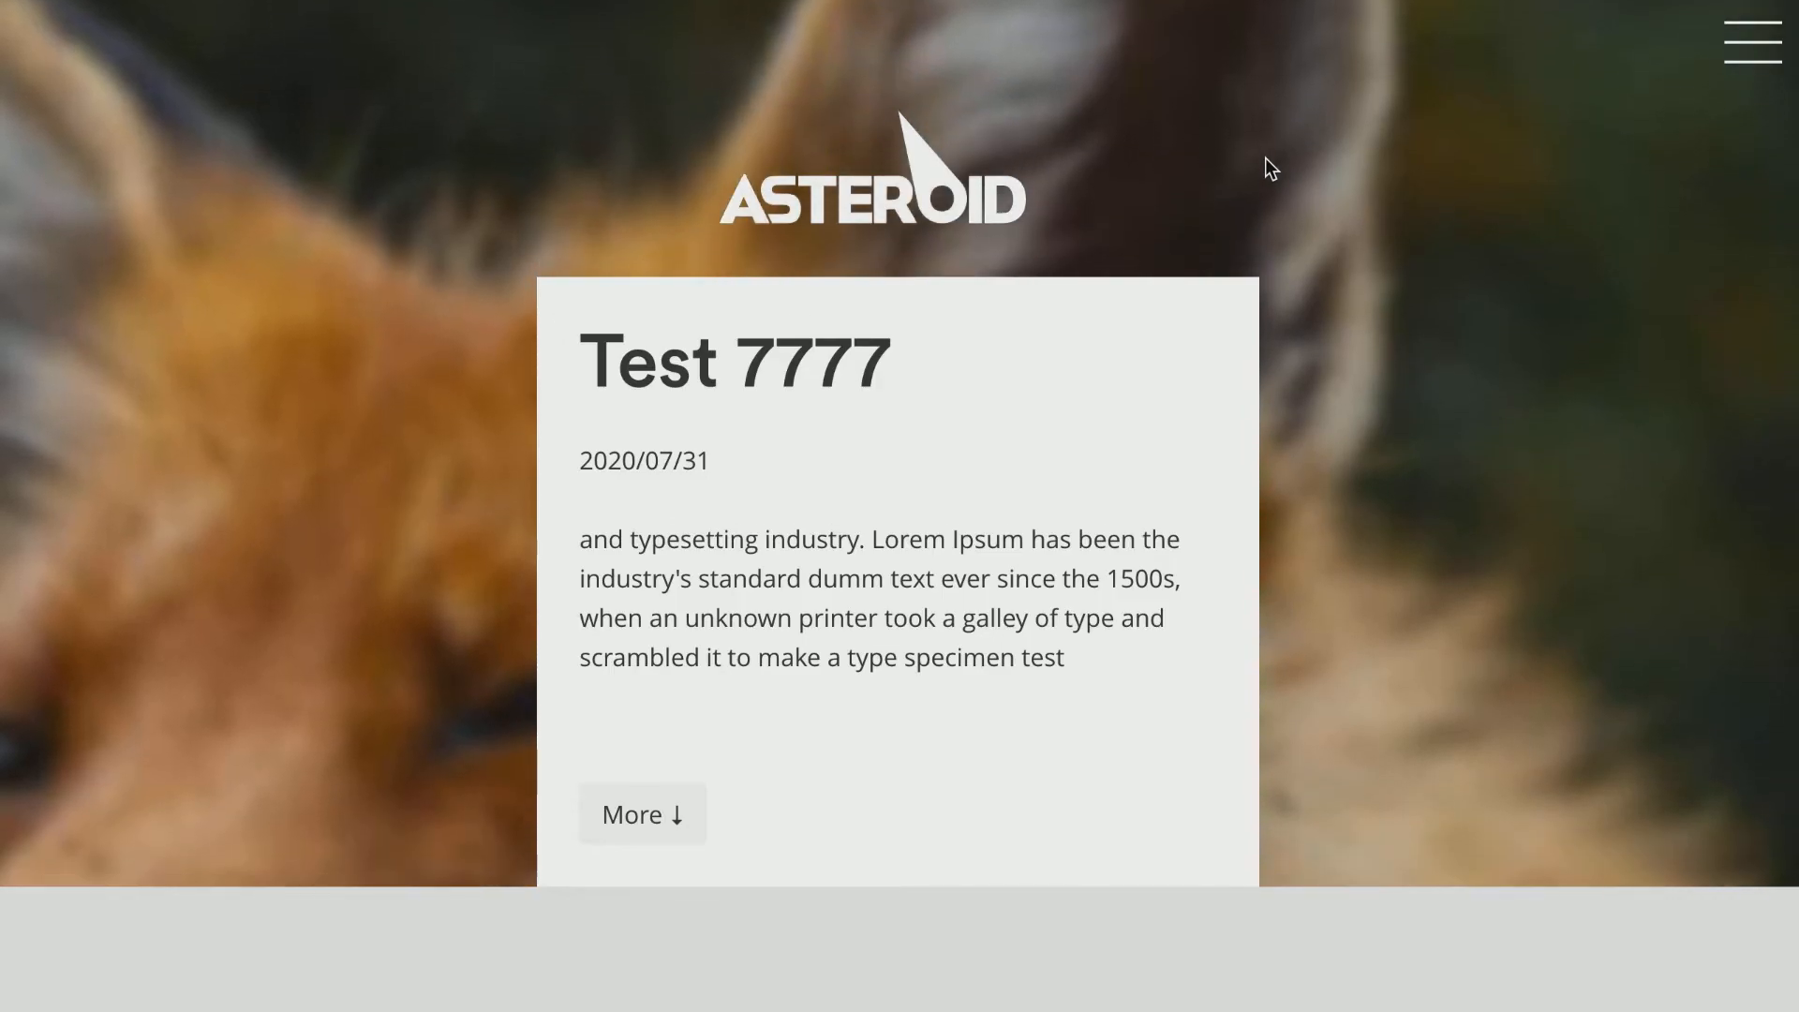
{"action": "scroll", "coordinate": [1265, 164], "scroll_direction": "down", "scroll_amount": 5}
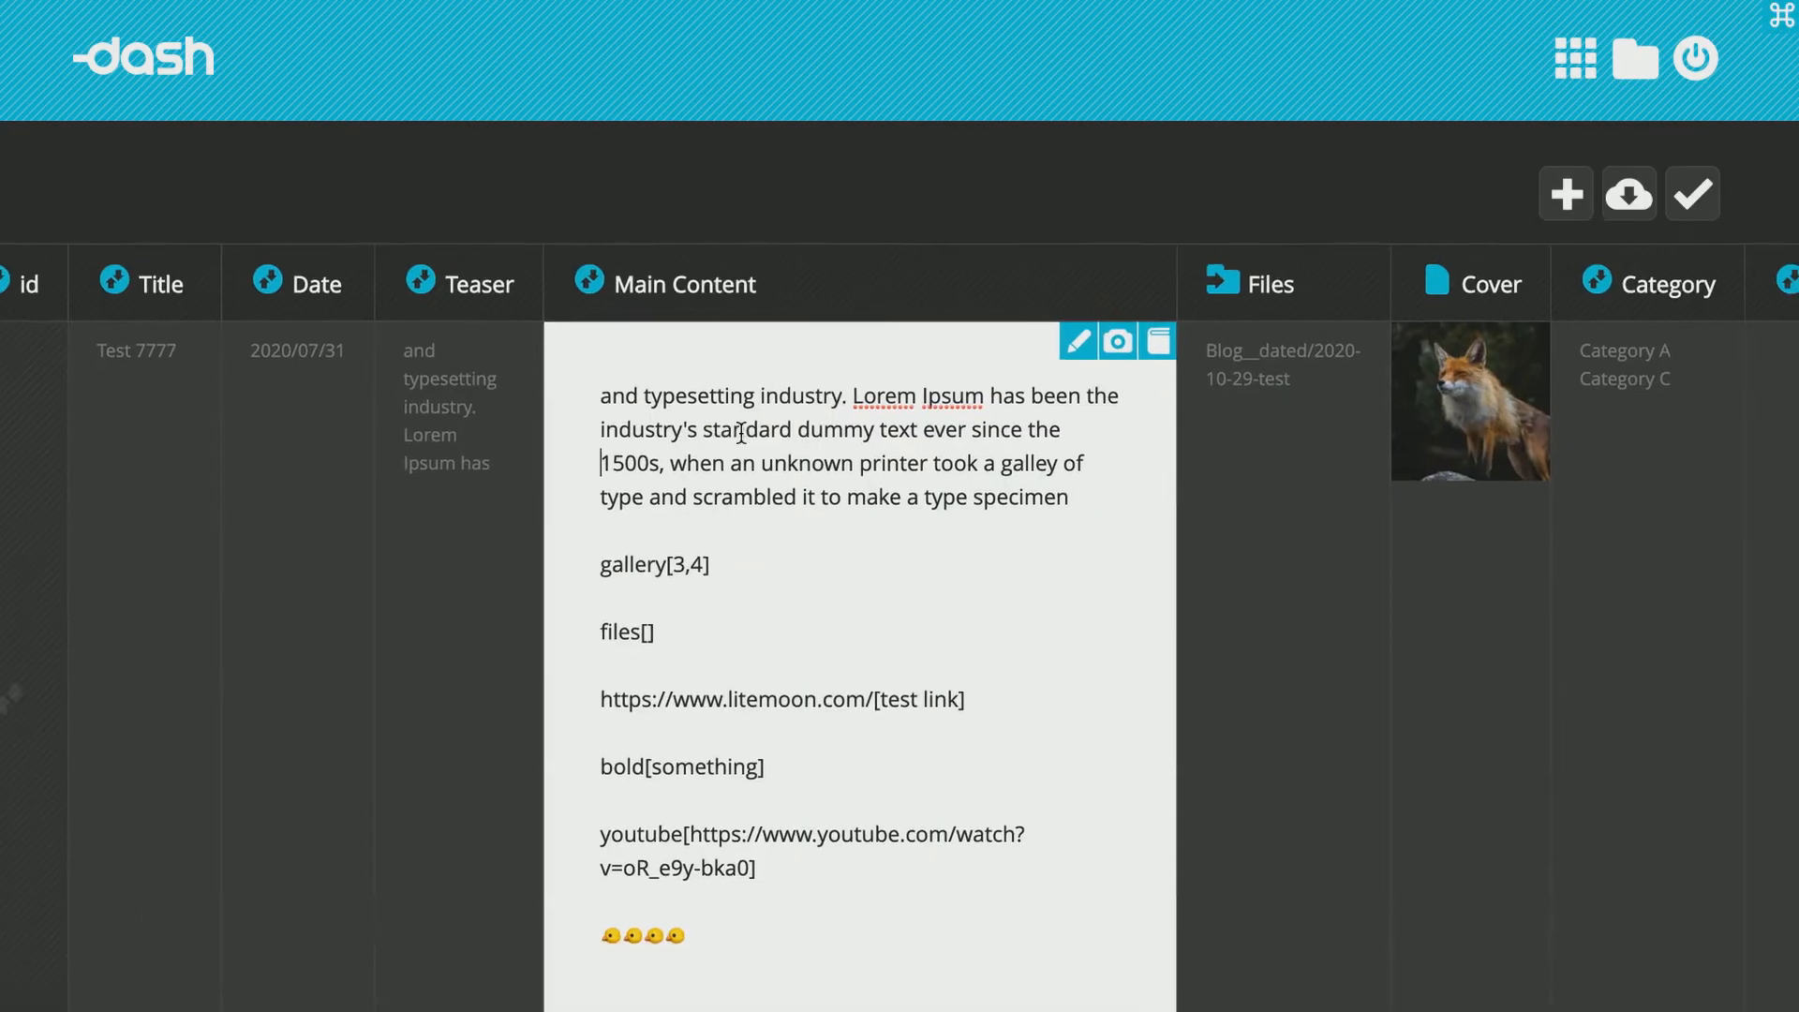
{"action": "scroll", "coordinate": [740, 433], "scroll_direction": "down", "scroll_amount": 2}
{"action": "scroll", "coordinate": [741, 432], "scroll_direction": "right", "scroll_amount": 5}
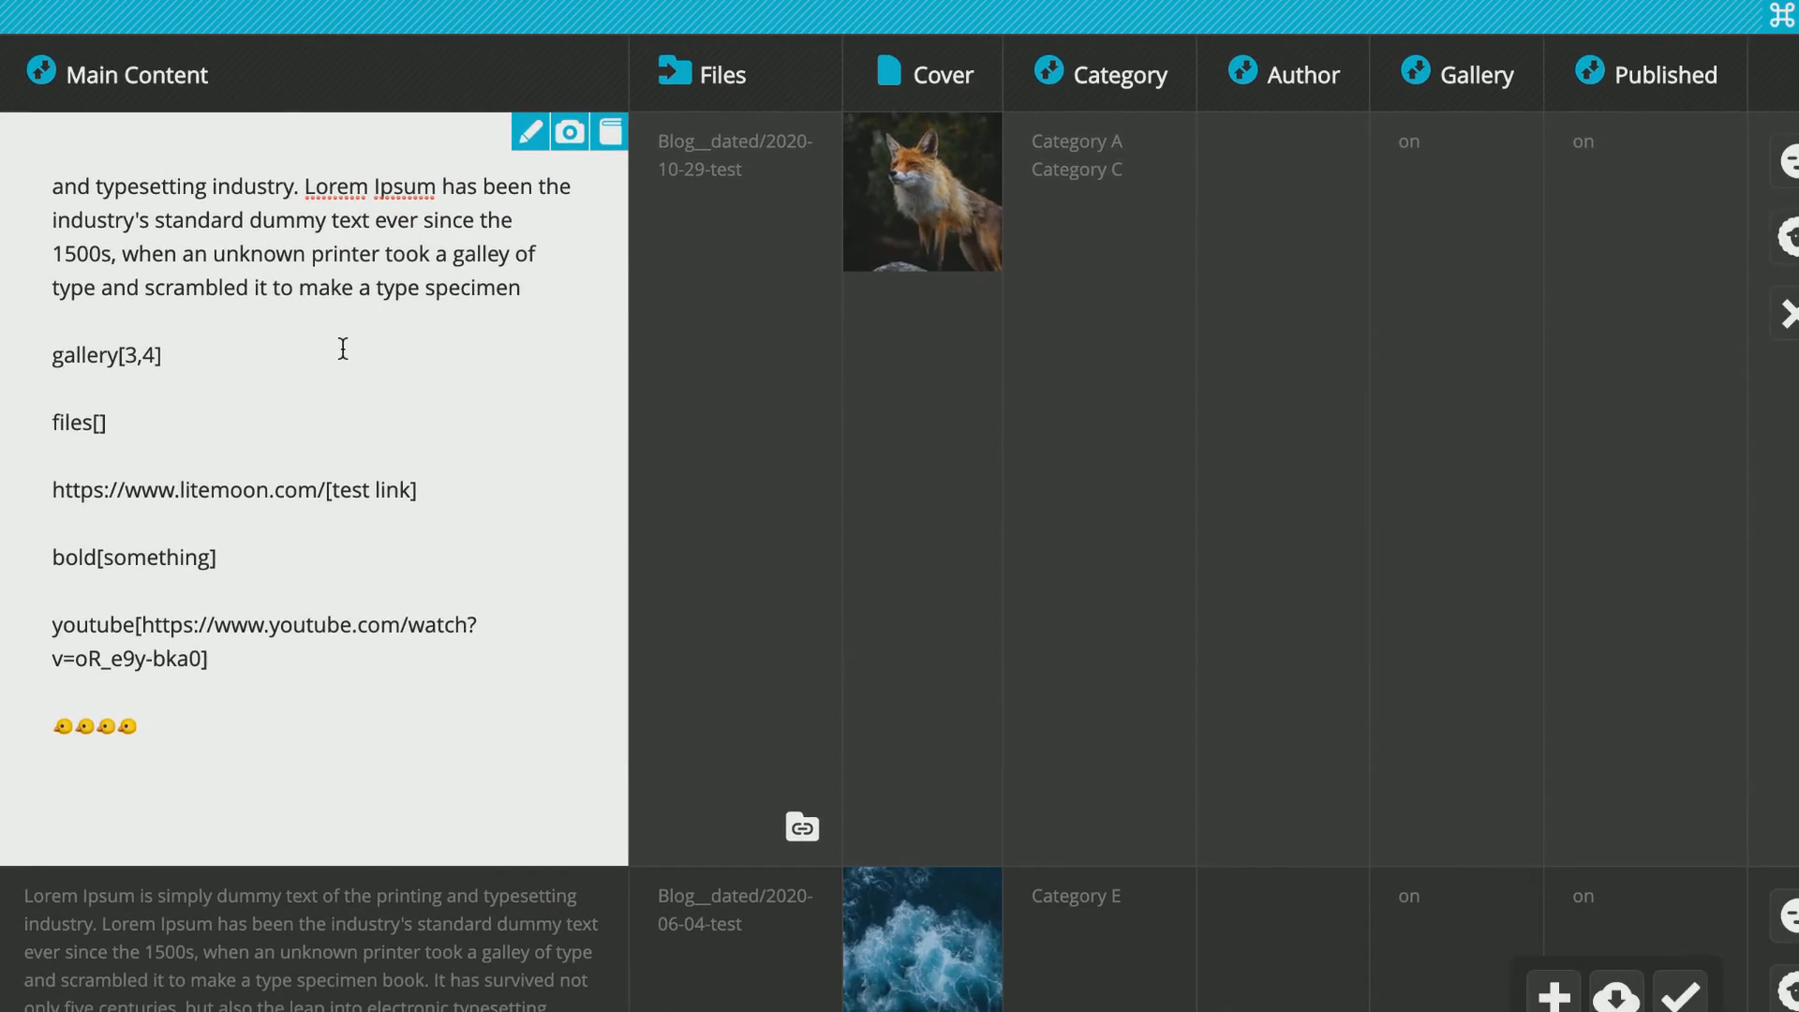
{"action": "scroll", "coordinate": [343, 348], "scroll_direction": "left", "scroll_amount": 3}
{"action": "scroll", "coordinate": [343, 348], "scroll_direction": "left", "scroll_amount": 1}
{"action": "scroll", "coordinate": [343, 349], "scroll_direction": "up", "scroll_amount": 2}
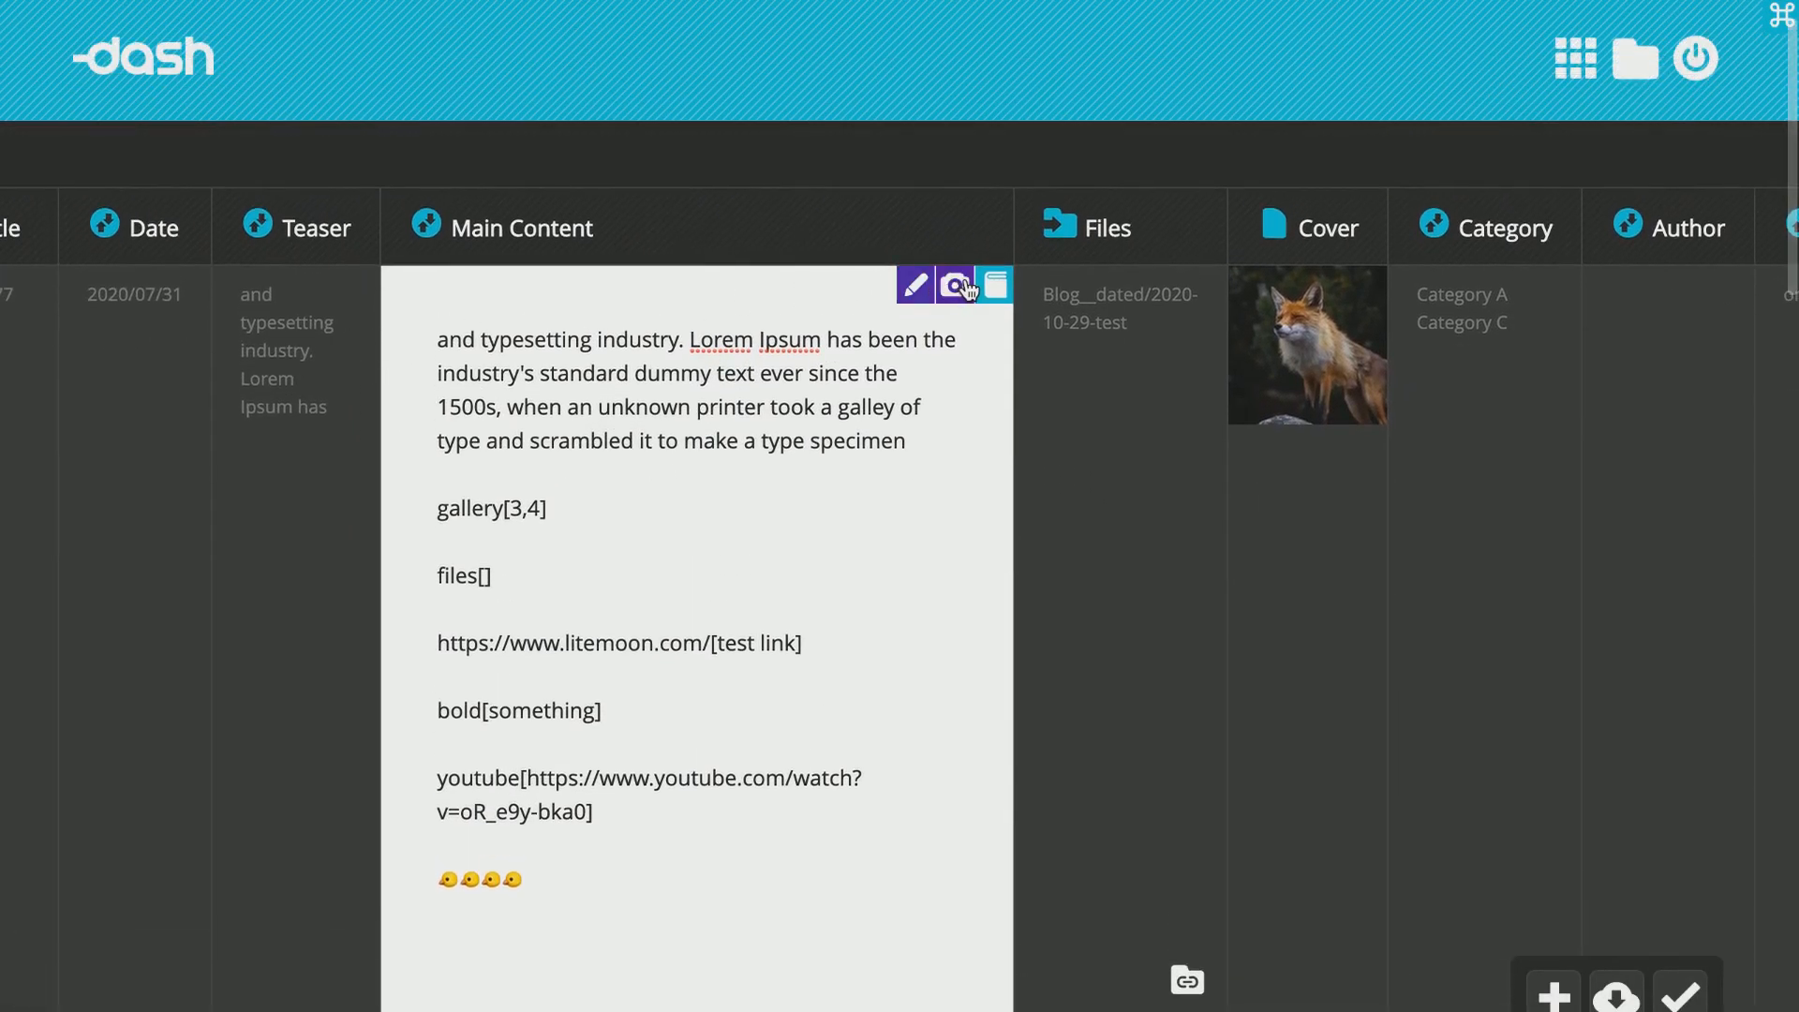
Display the text-formatting and media tag references for the content editor.
{"action": "left_click", "coordinate": [918, 287]}
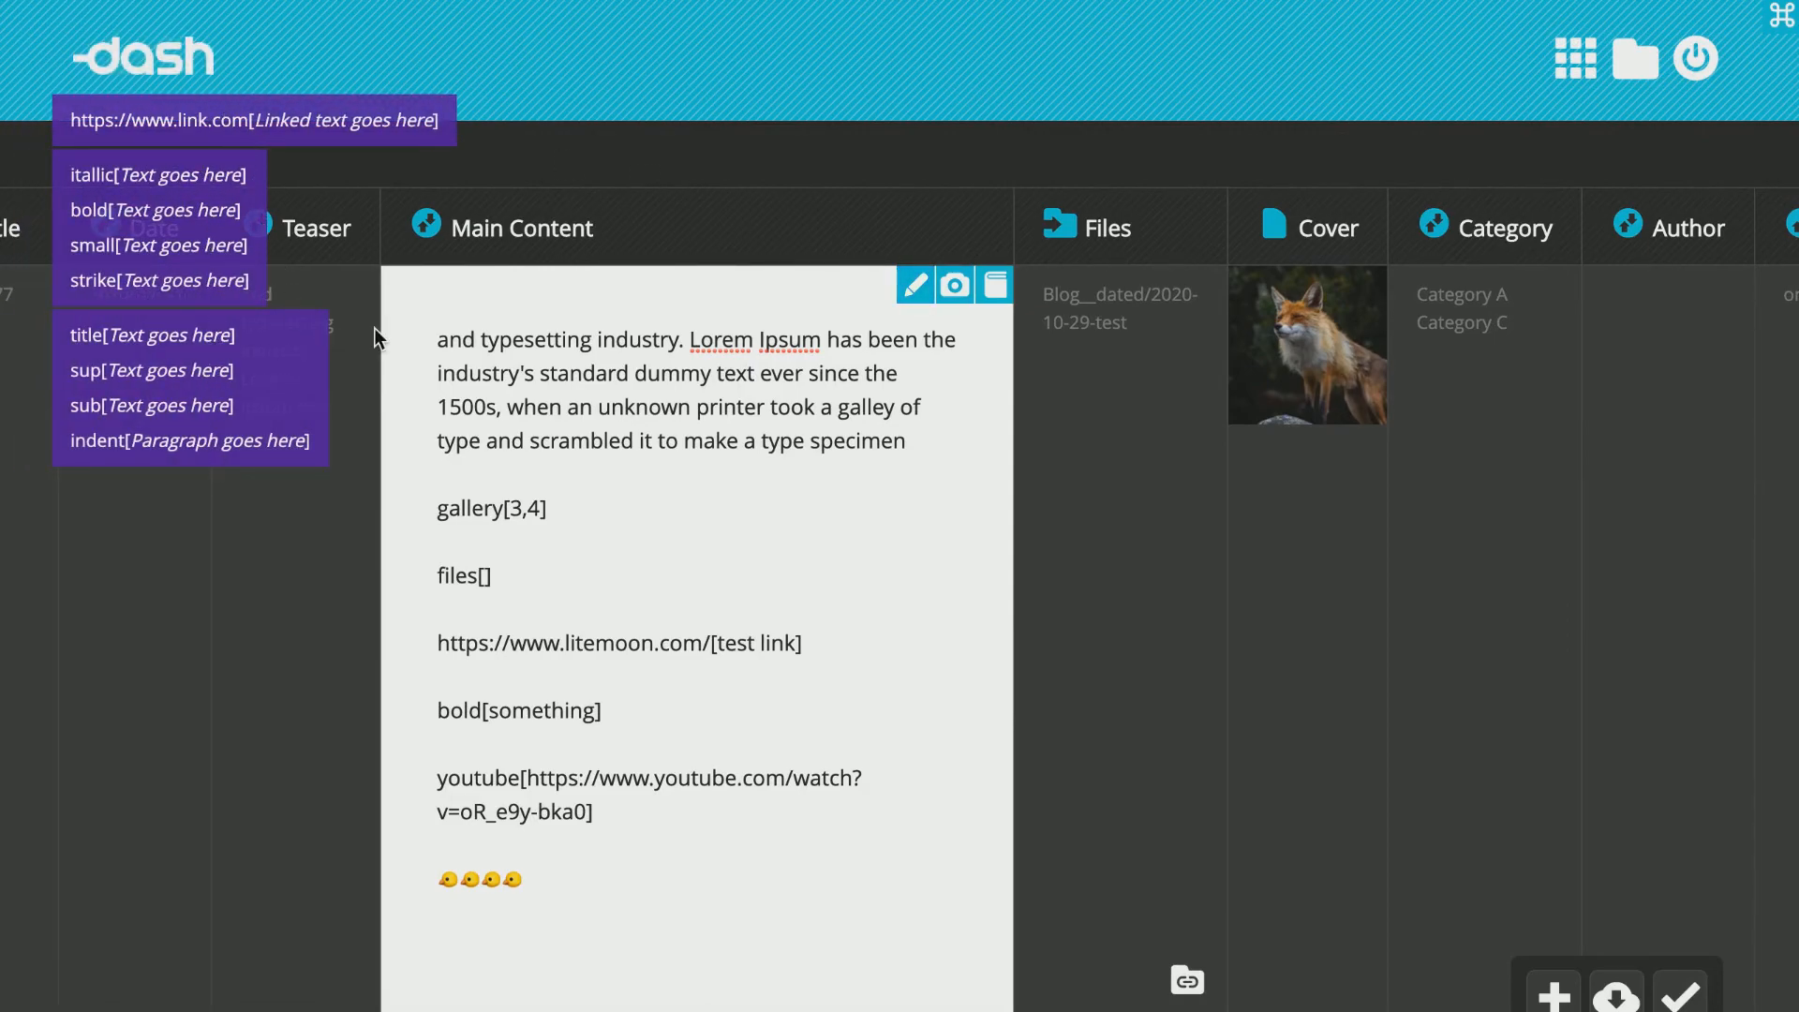
{"action": "left_click", "coordinate": [954, 290]}
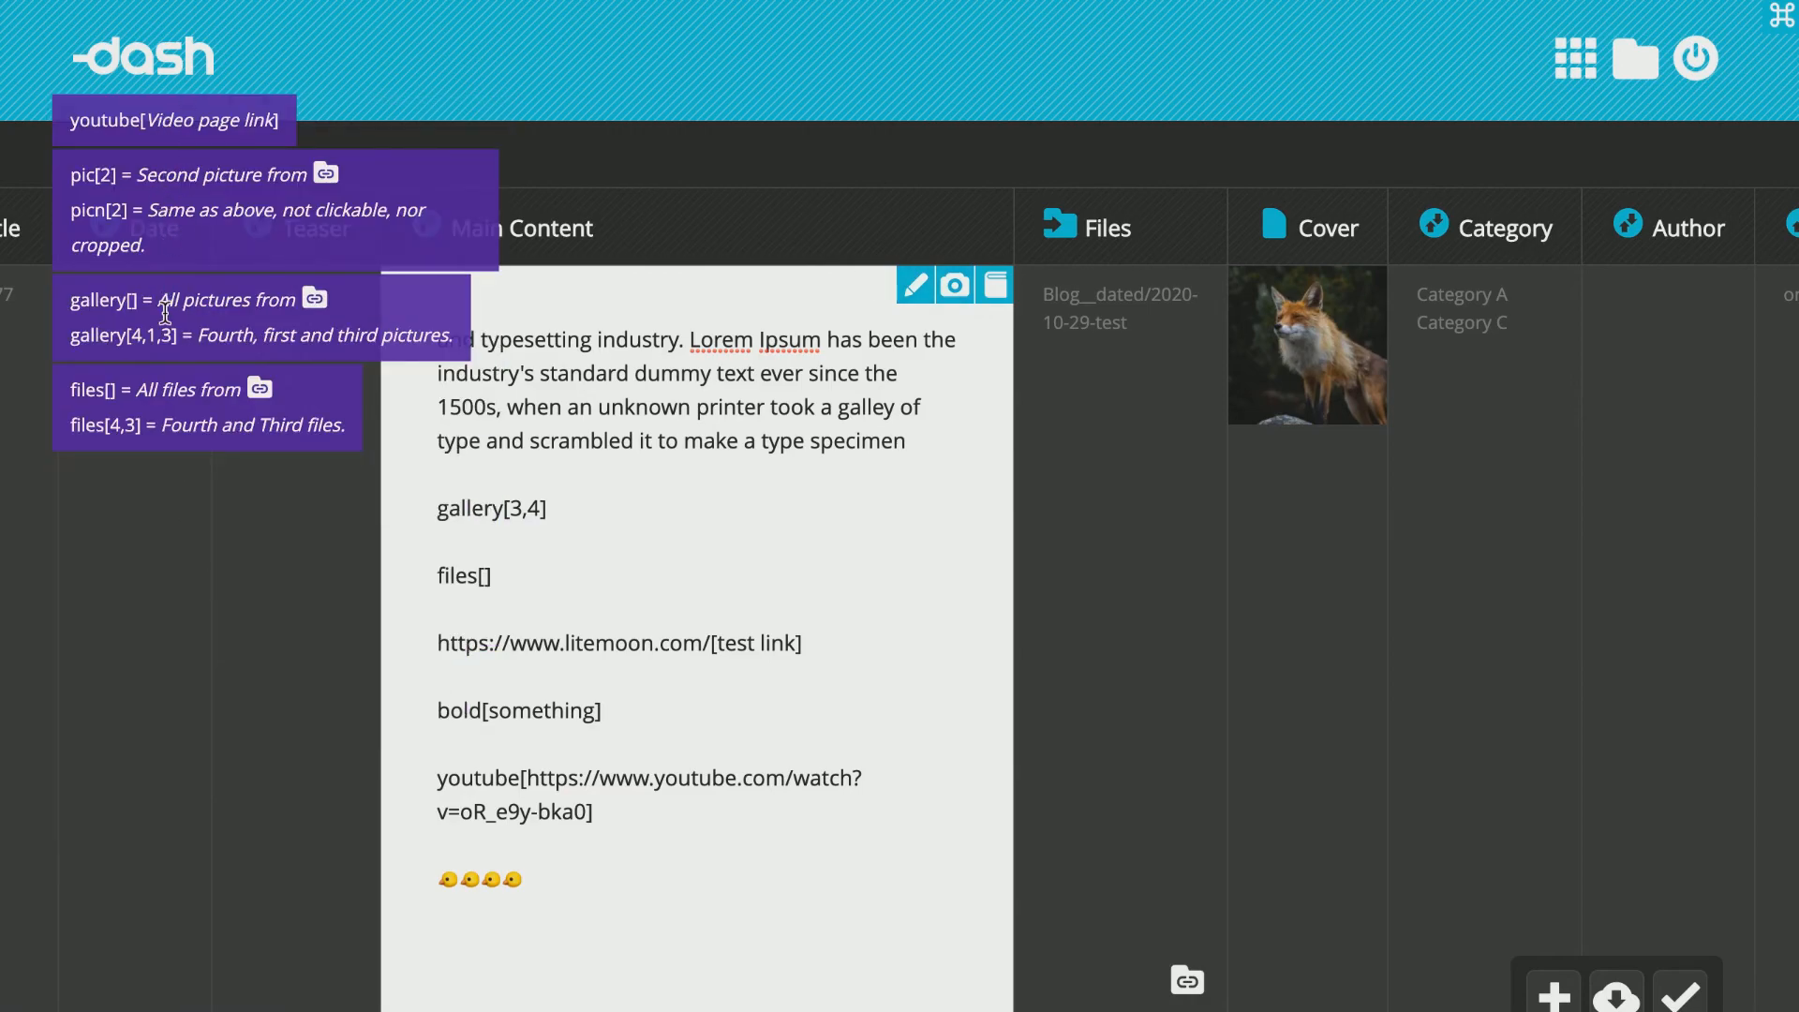
{"action": "left_click", "coordinate": [1781, 29]}
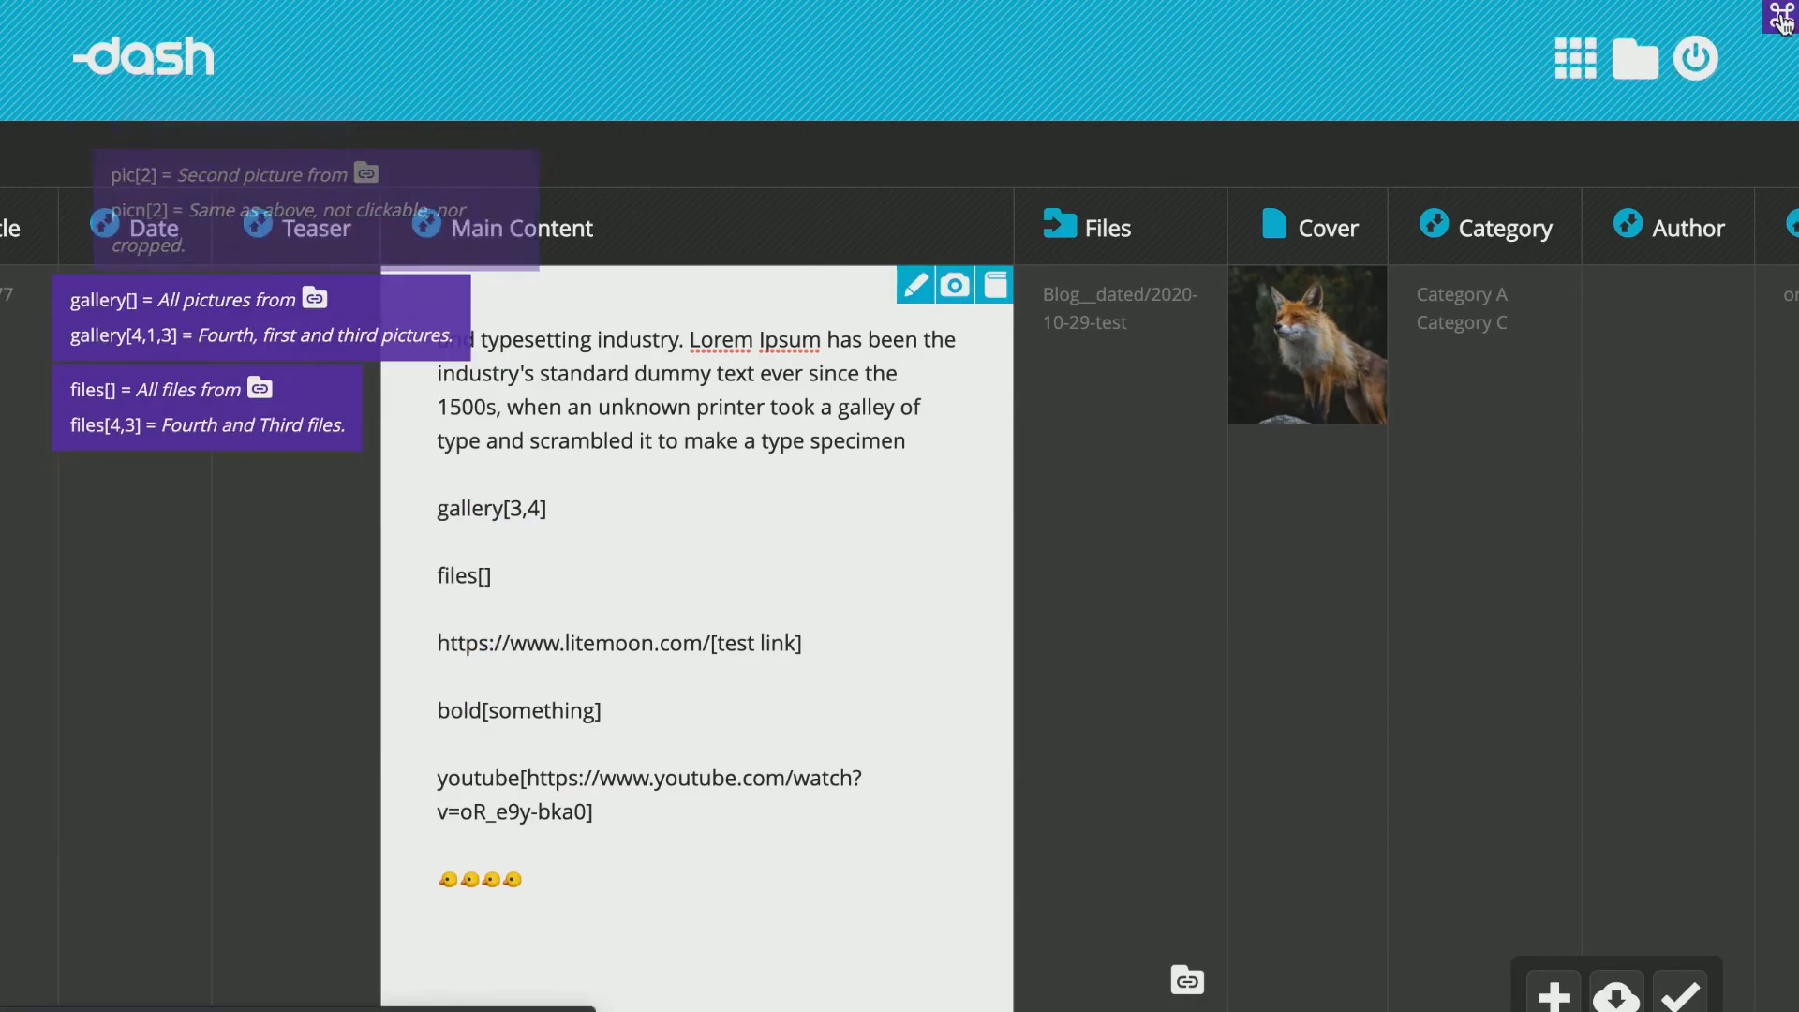